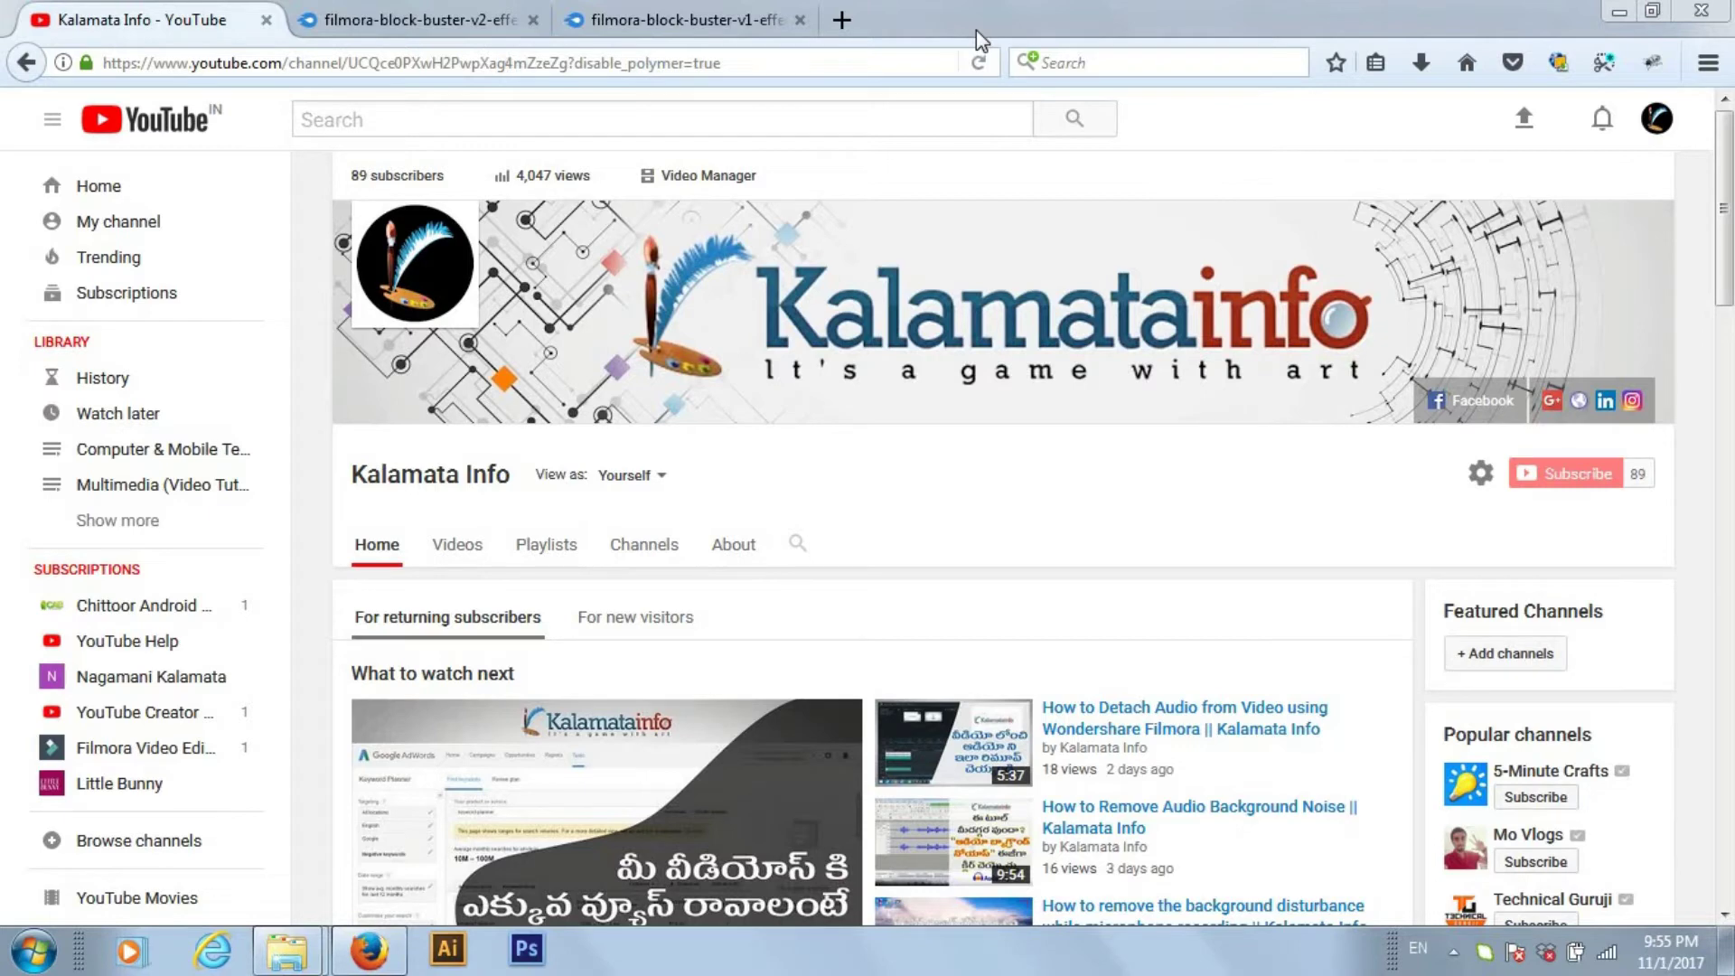
# Step: Install the Block Buster v1 effects pack with its installer on the desktop and launch Filmora from the finished setup
pyautogui.click(687, 19)
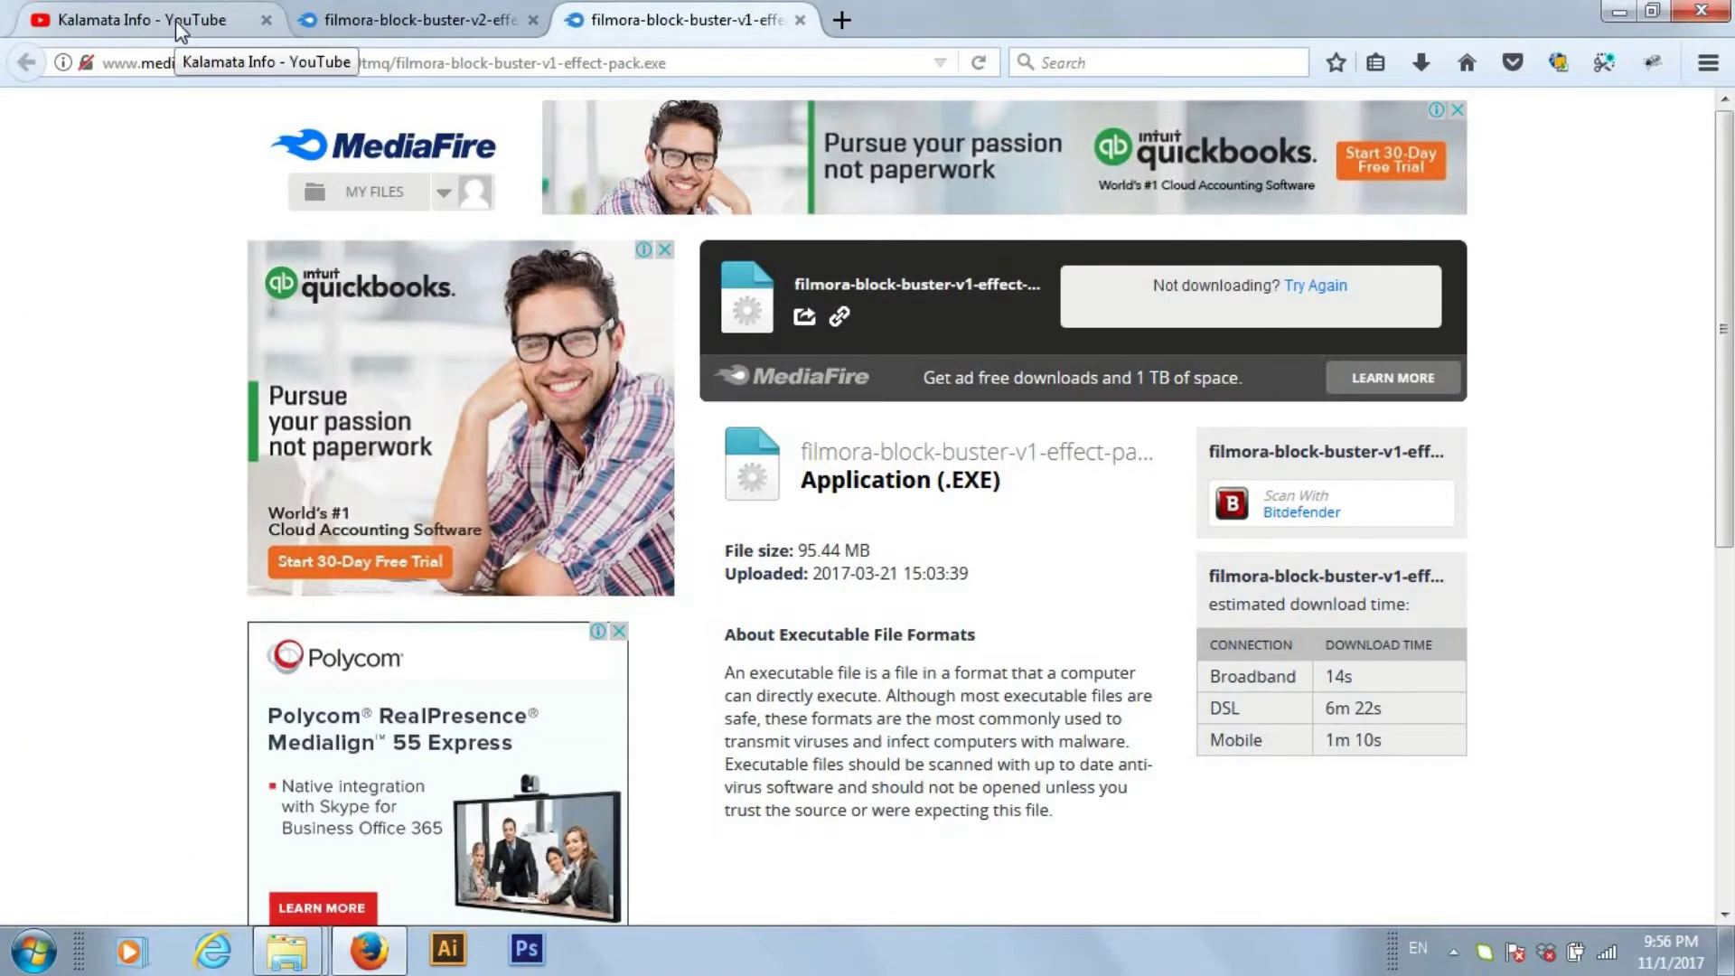
pyautogui.press('super+d')
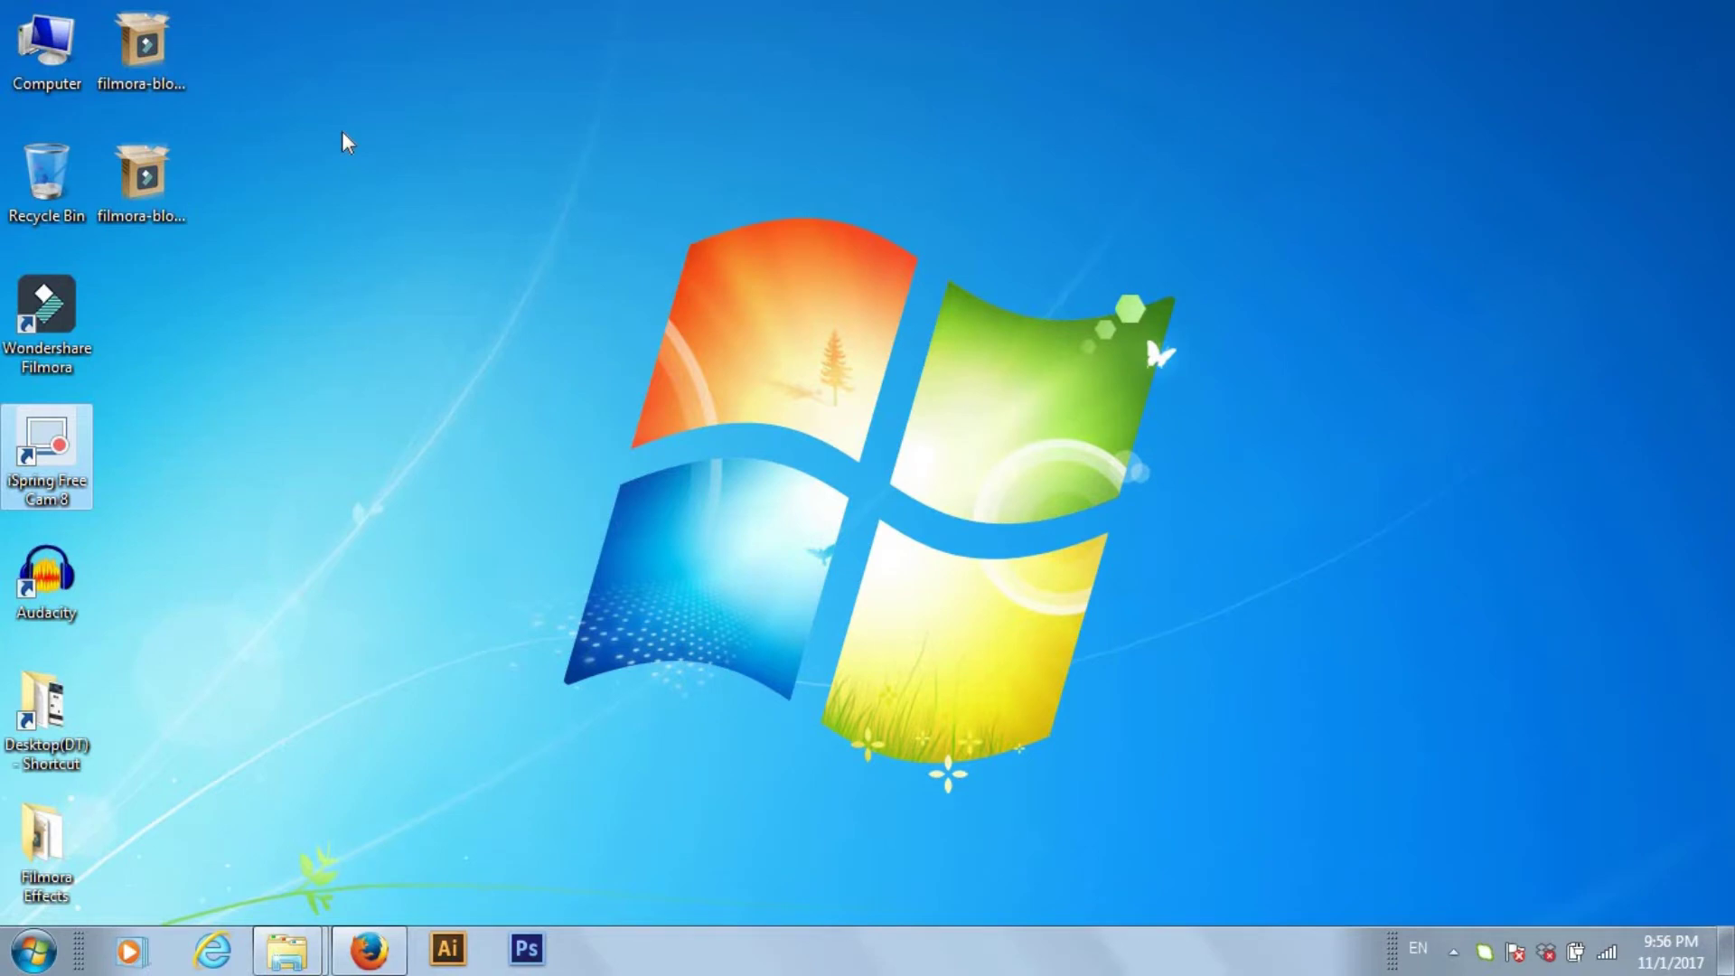
pyautogui.click(154, 50)
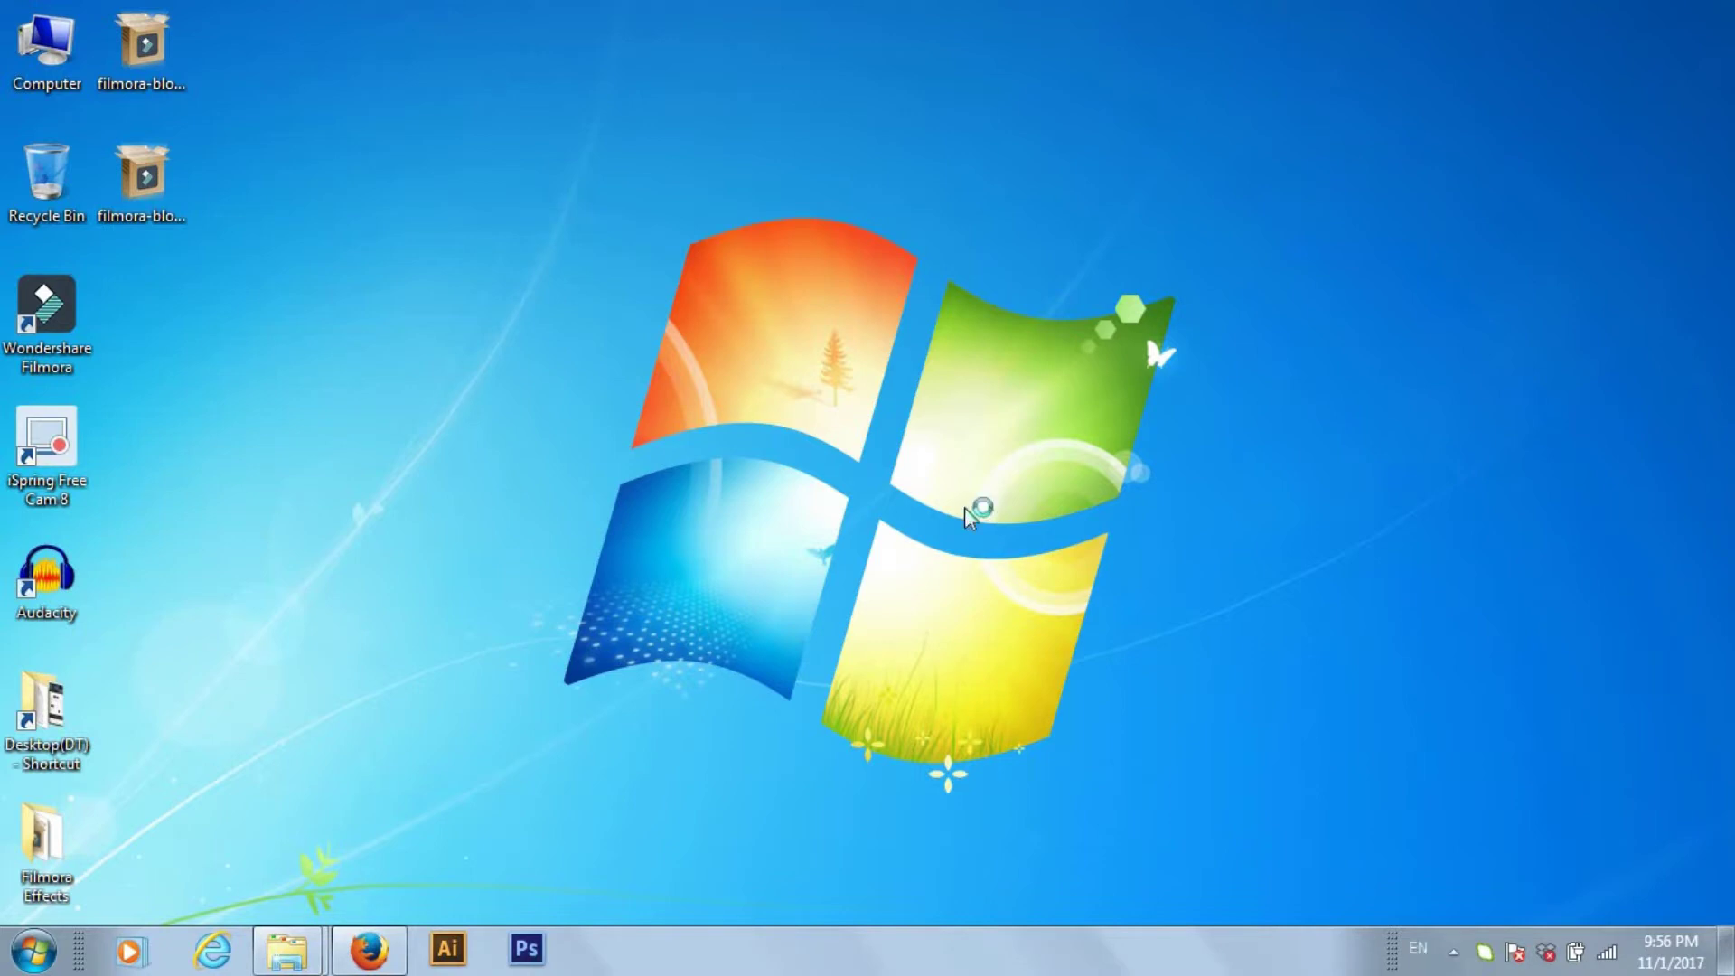
pyautogui.click(1012, 687)
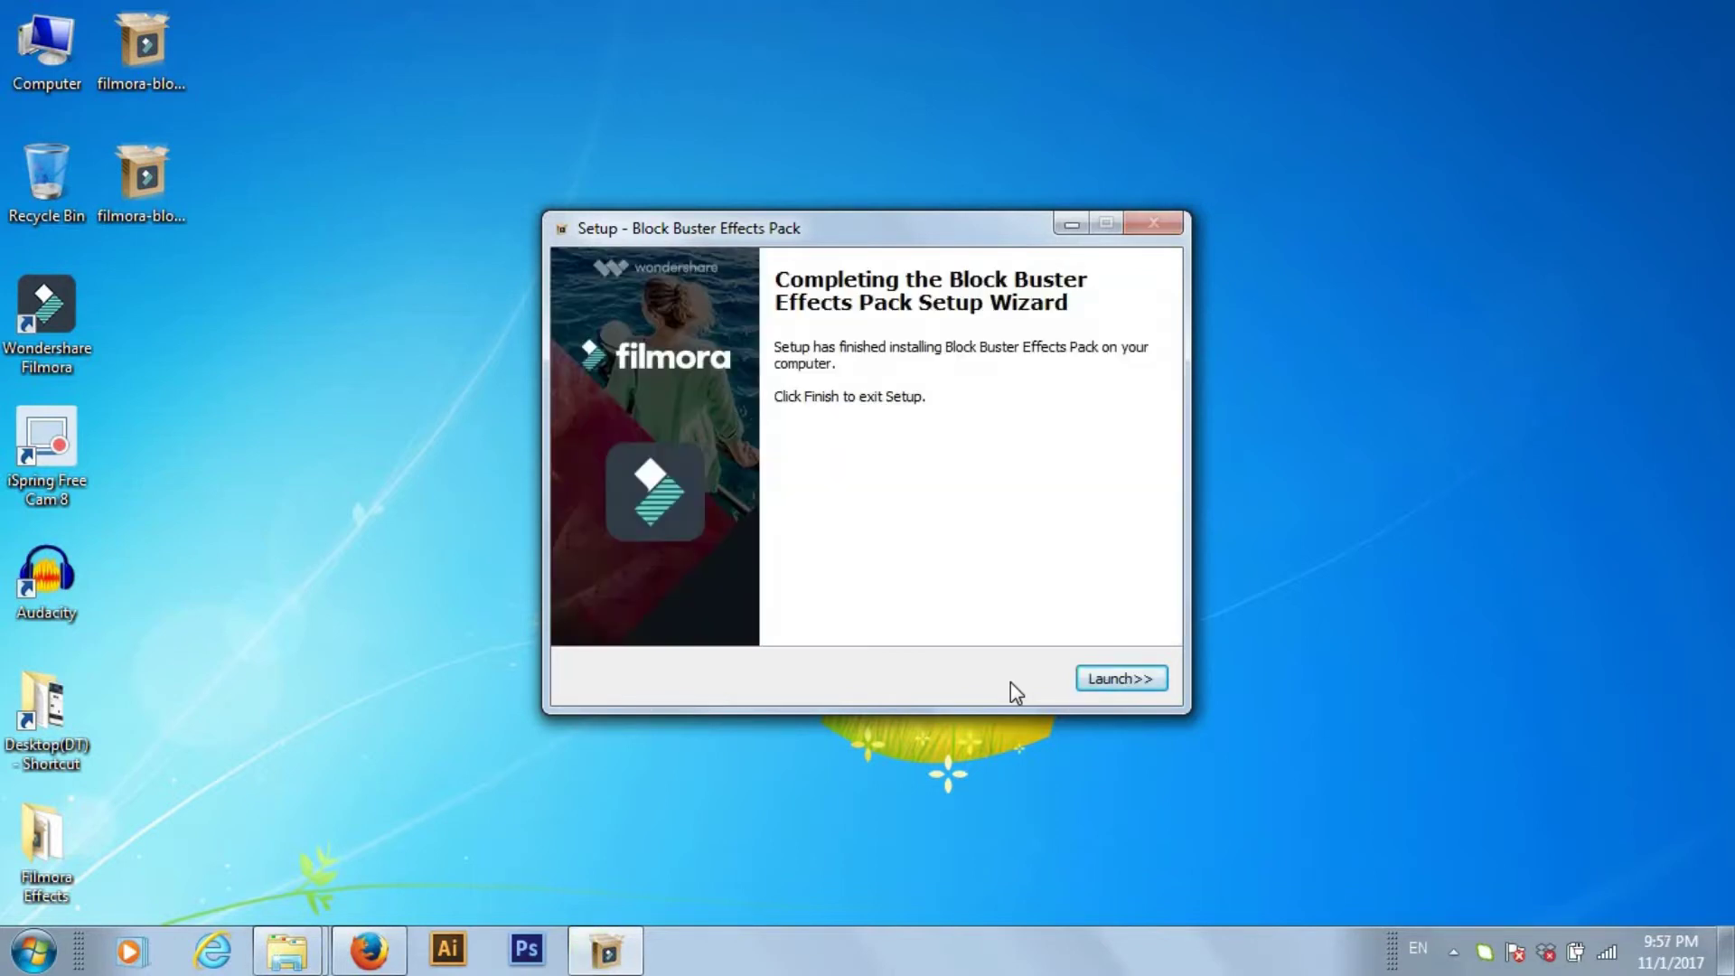
pyautogui.click(1096, 682)
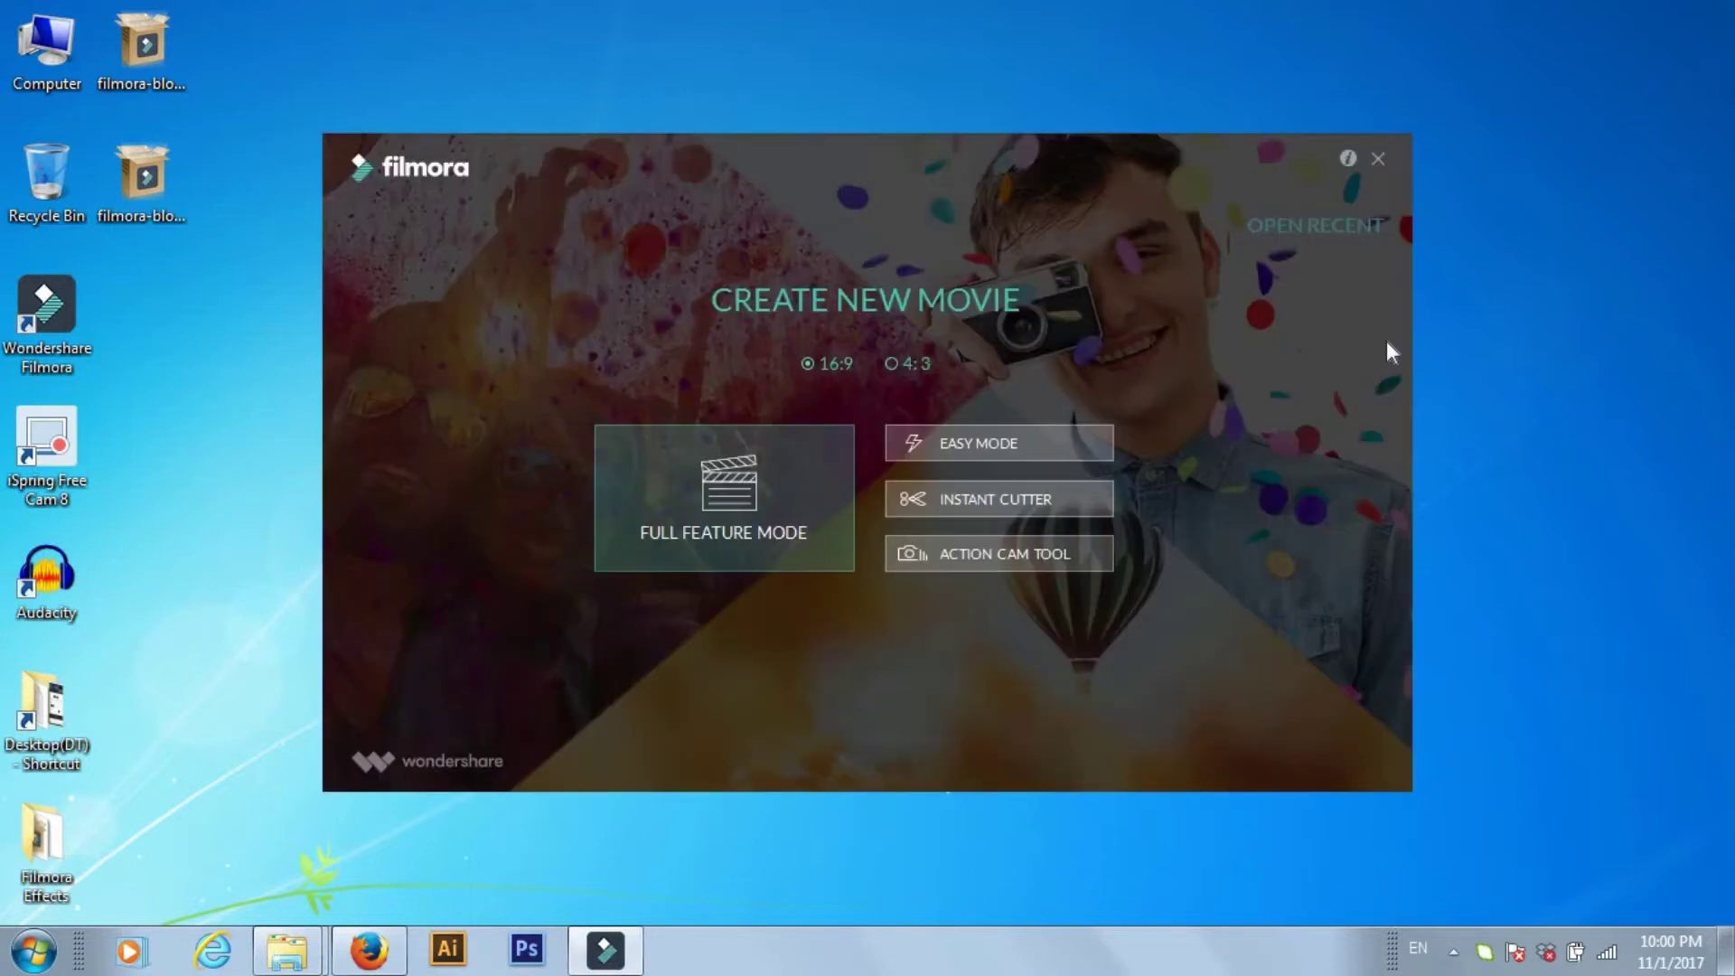
# Step: Check the Elements library in Full Feature Mode for the Block Buster effects, dismissing the promotional messages, and close Filmora
pyautogui.click(740, 499)
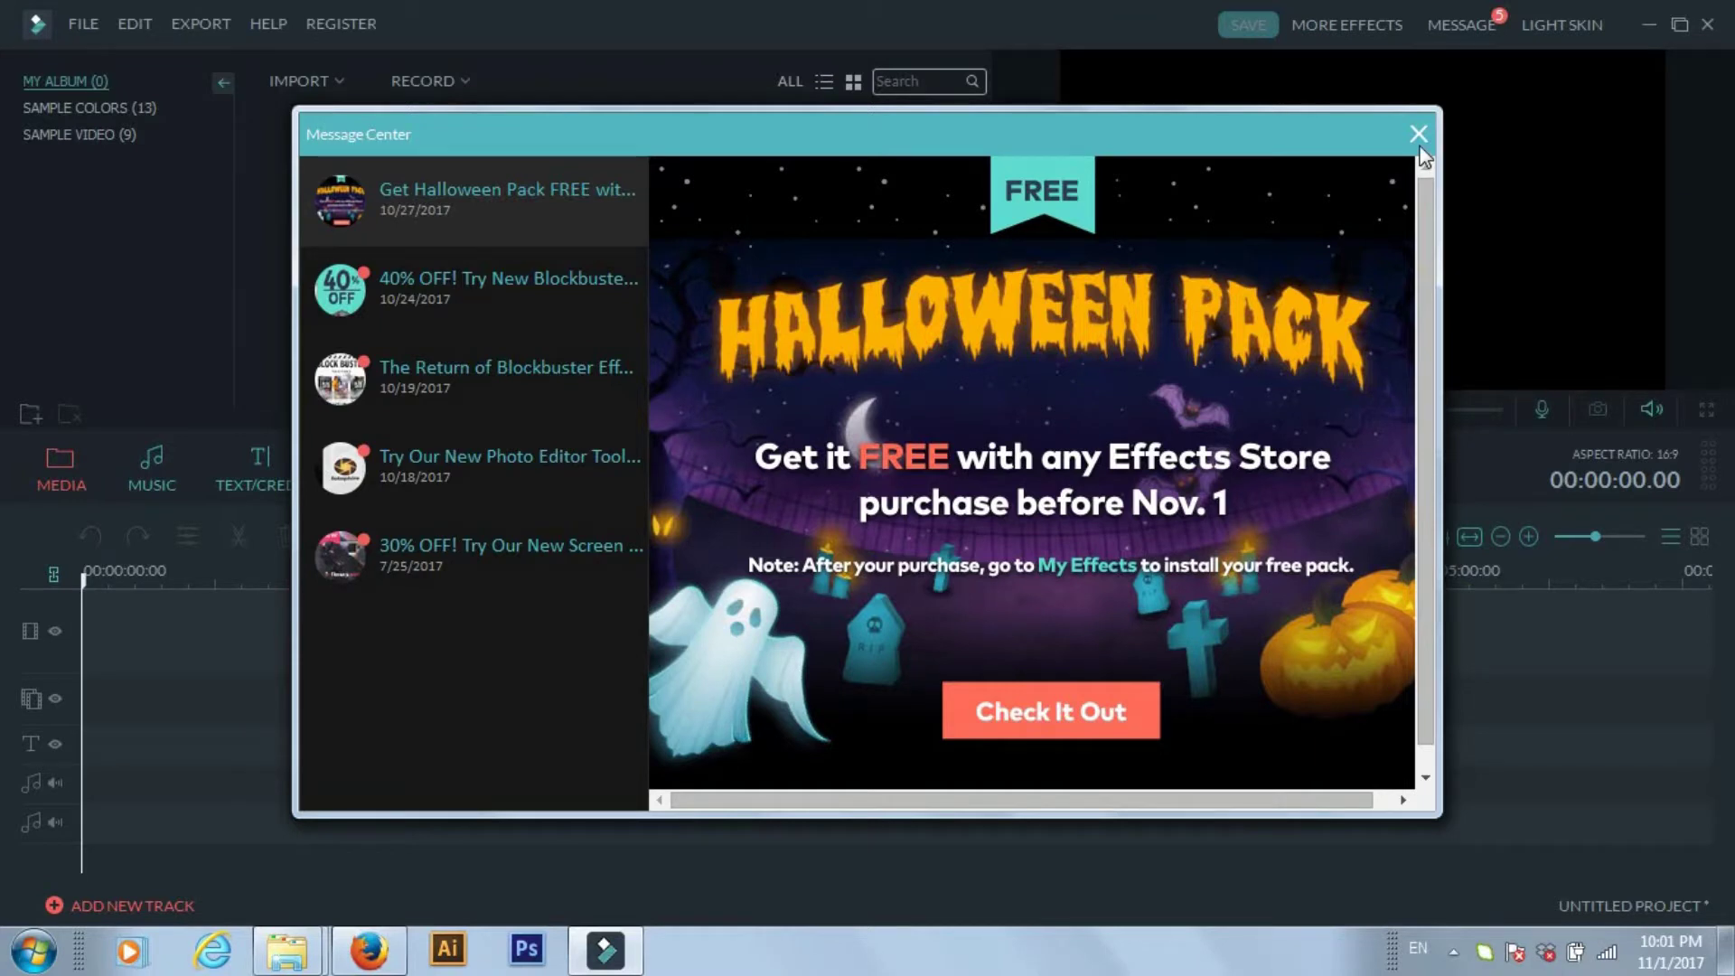
pyautogui.click(1419, 136)
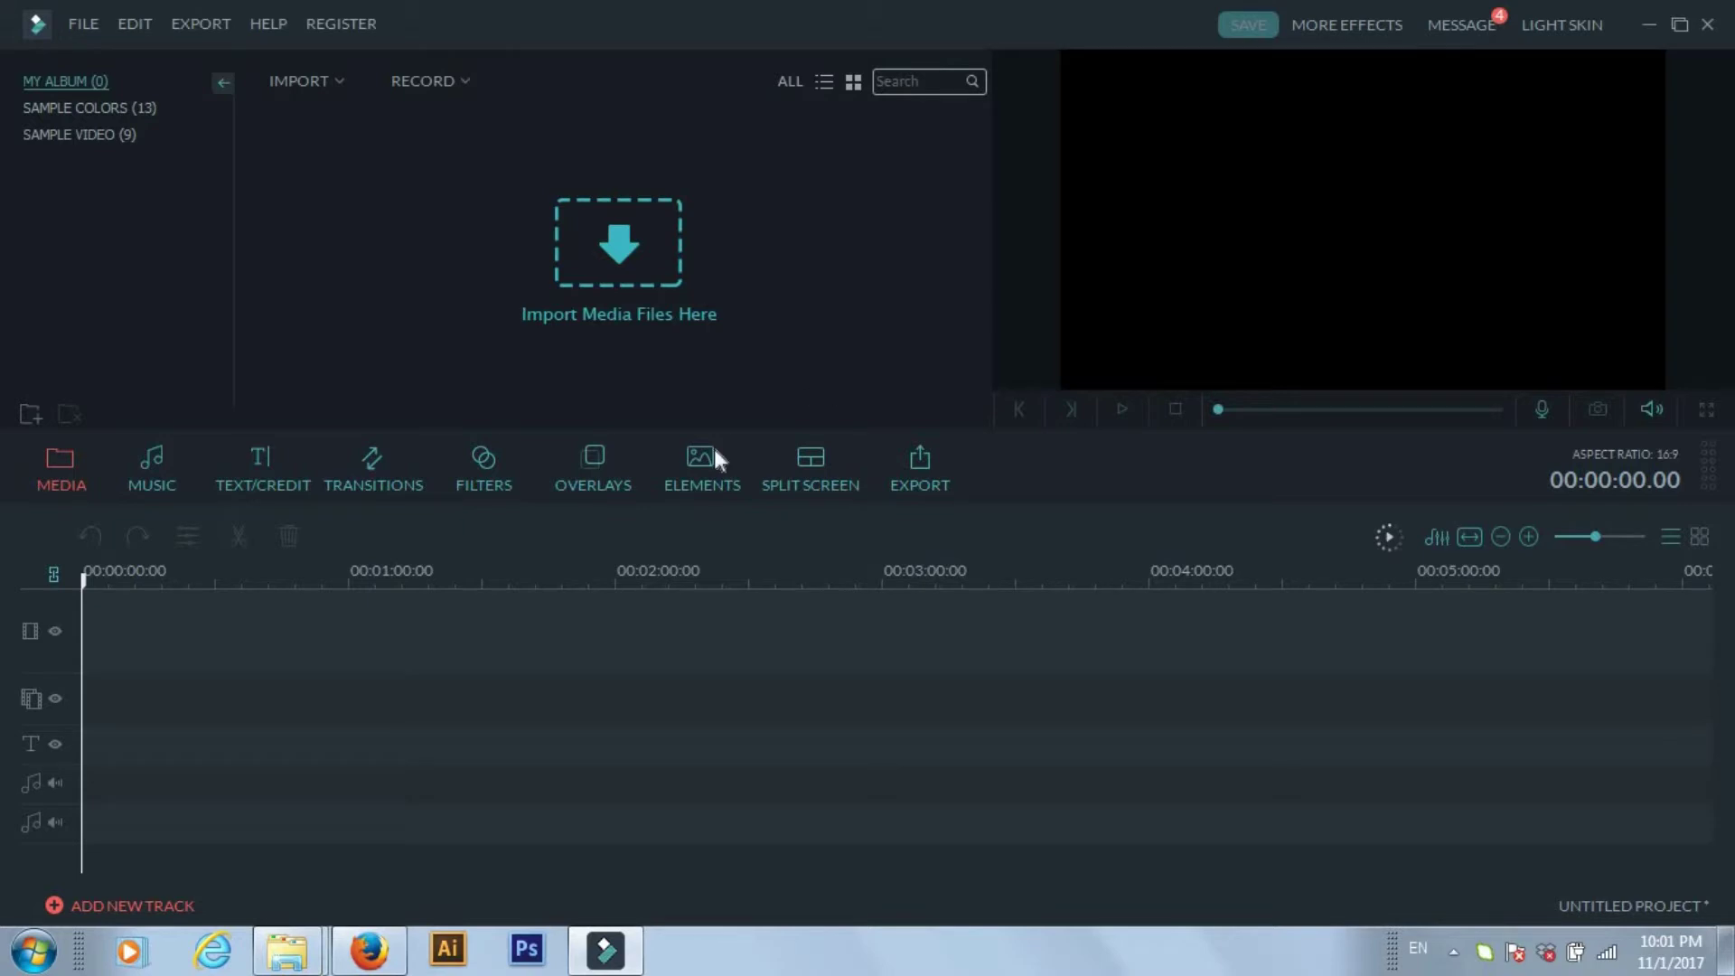
pyautogui.click(696, 479)
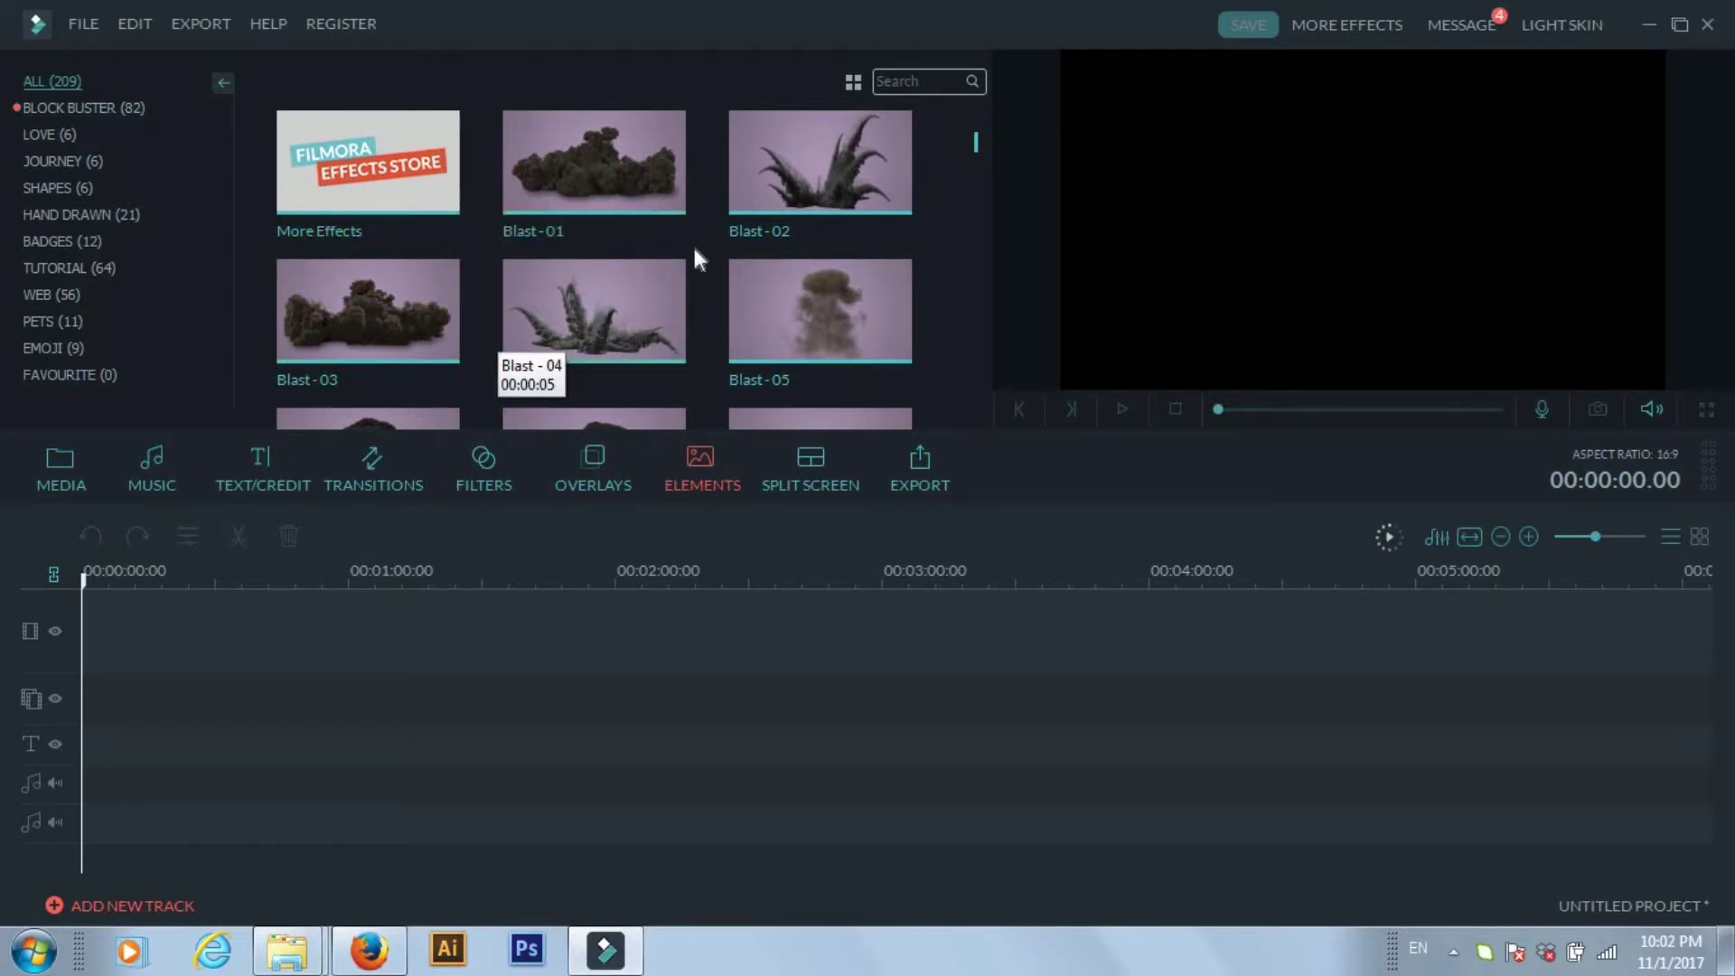
pyautogui.click(1709, 27)
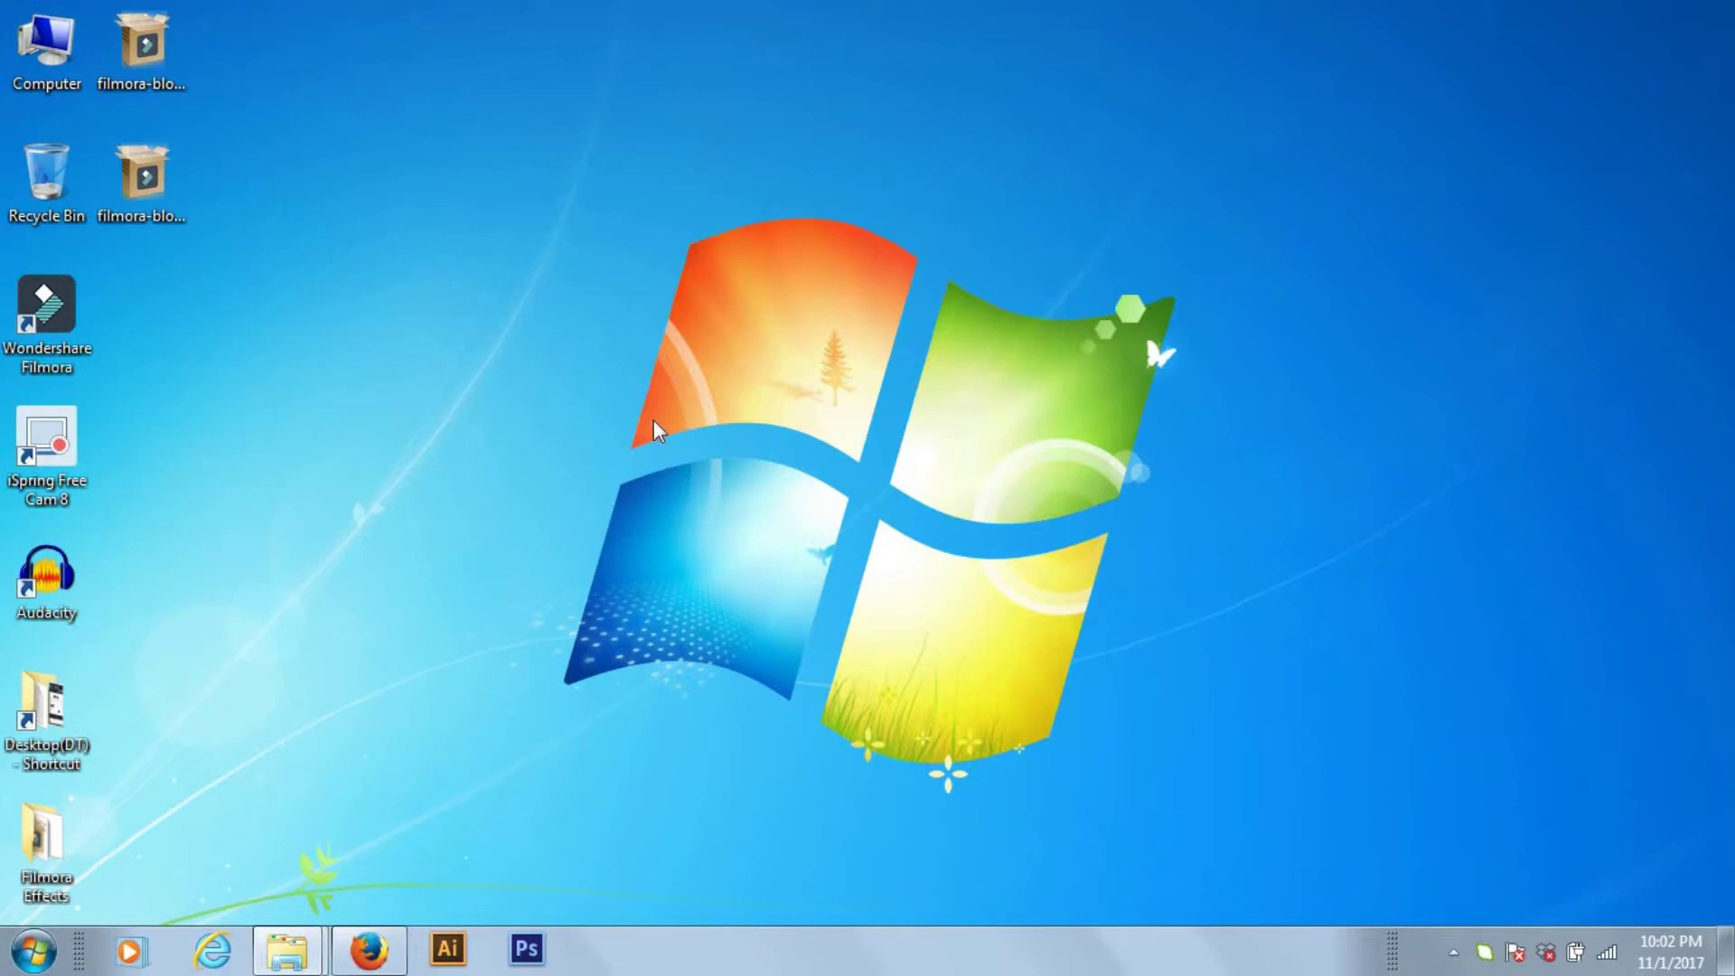
# Step: Install filmora-block-buster-v2-effect-pack.exe from the desktop and launch Filmora from the finished setup
pyautogui.click(159, 177)
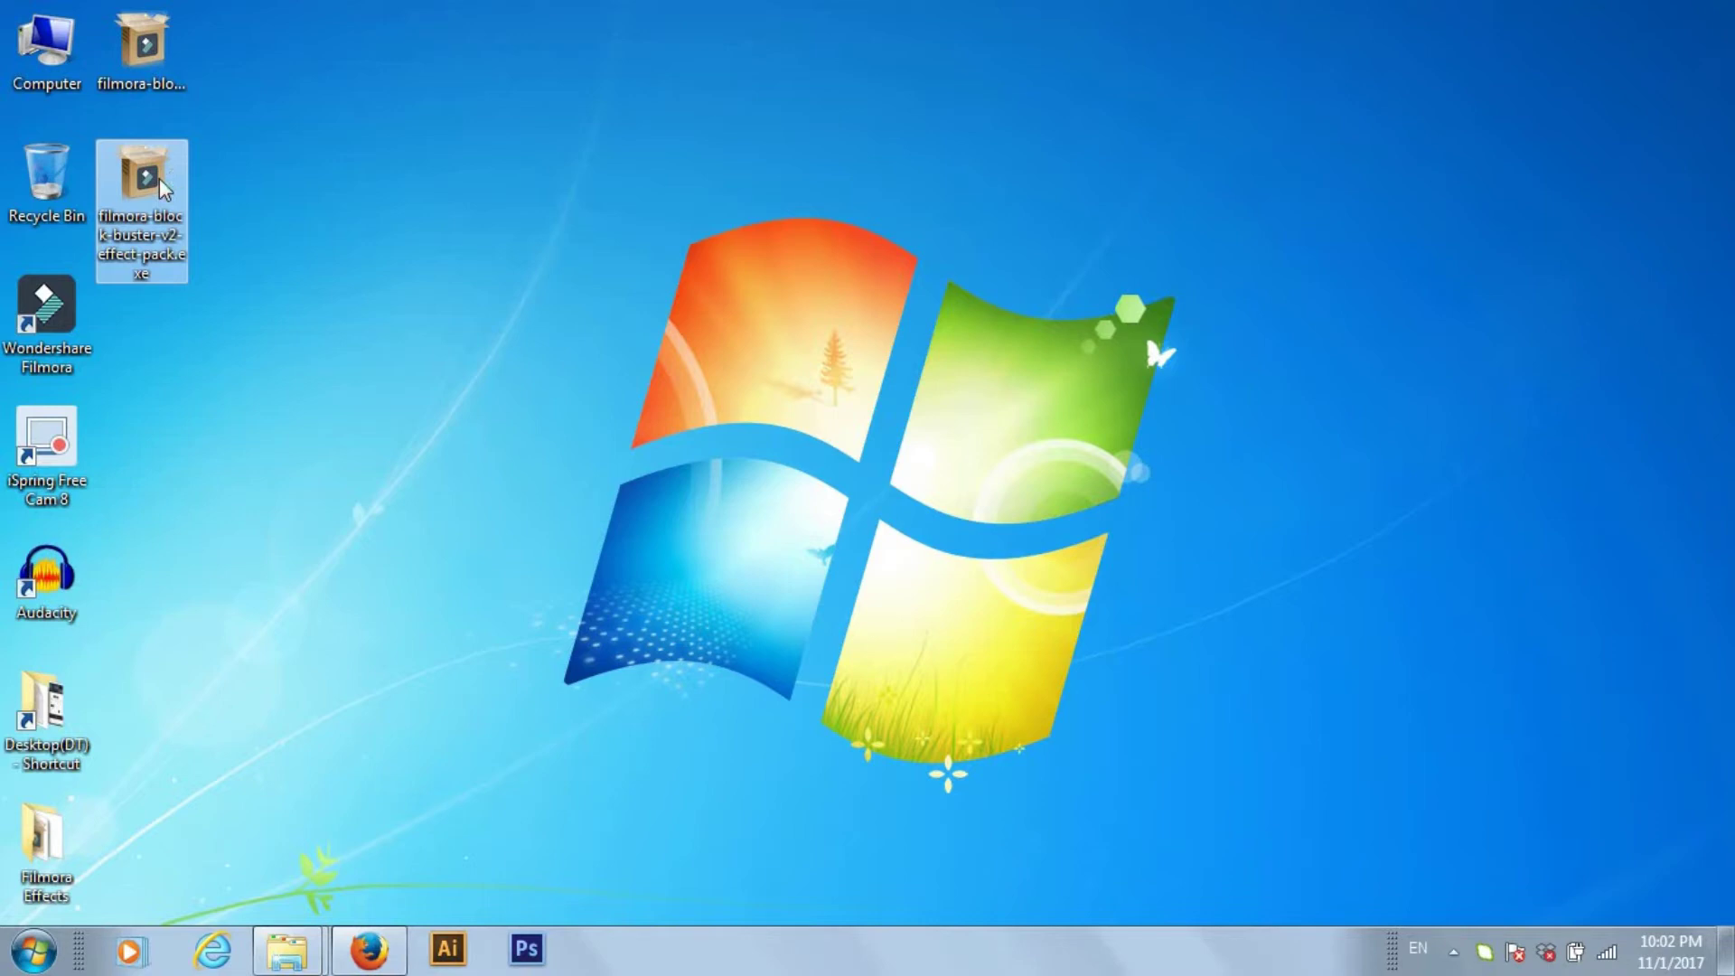
pyautogui.doubleClick(159, 177)
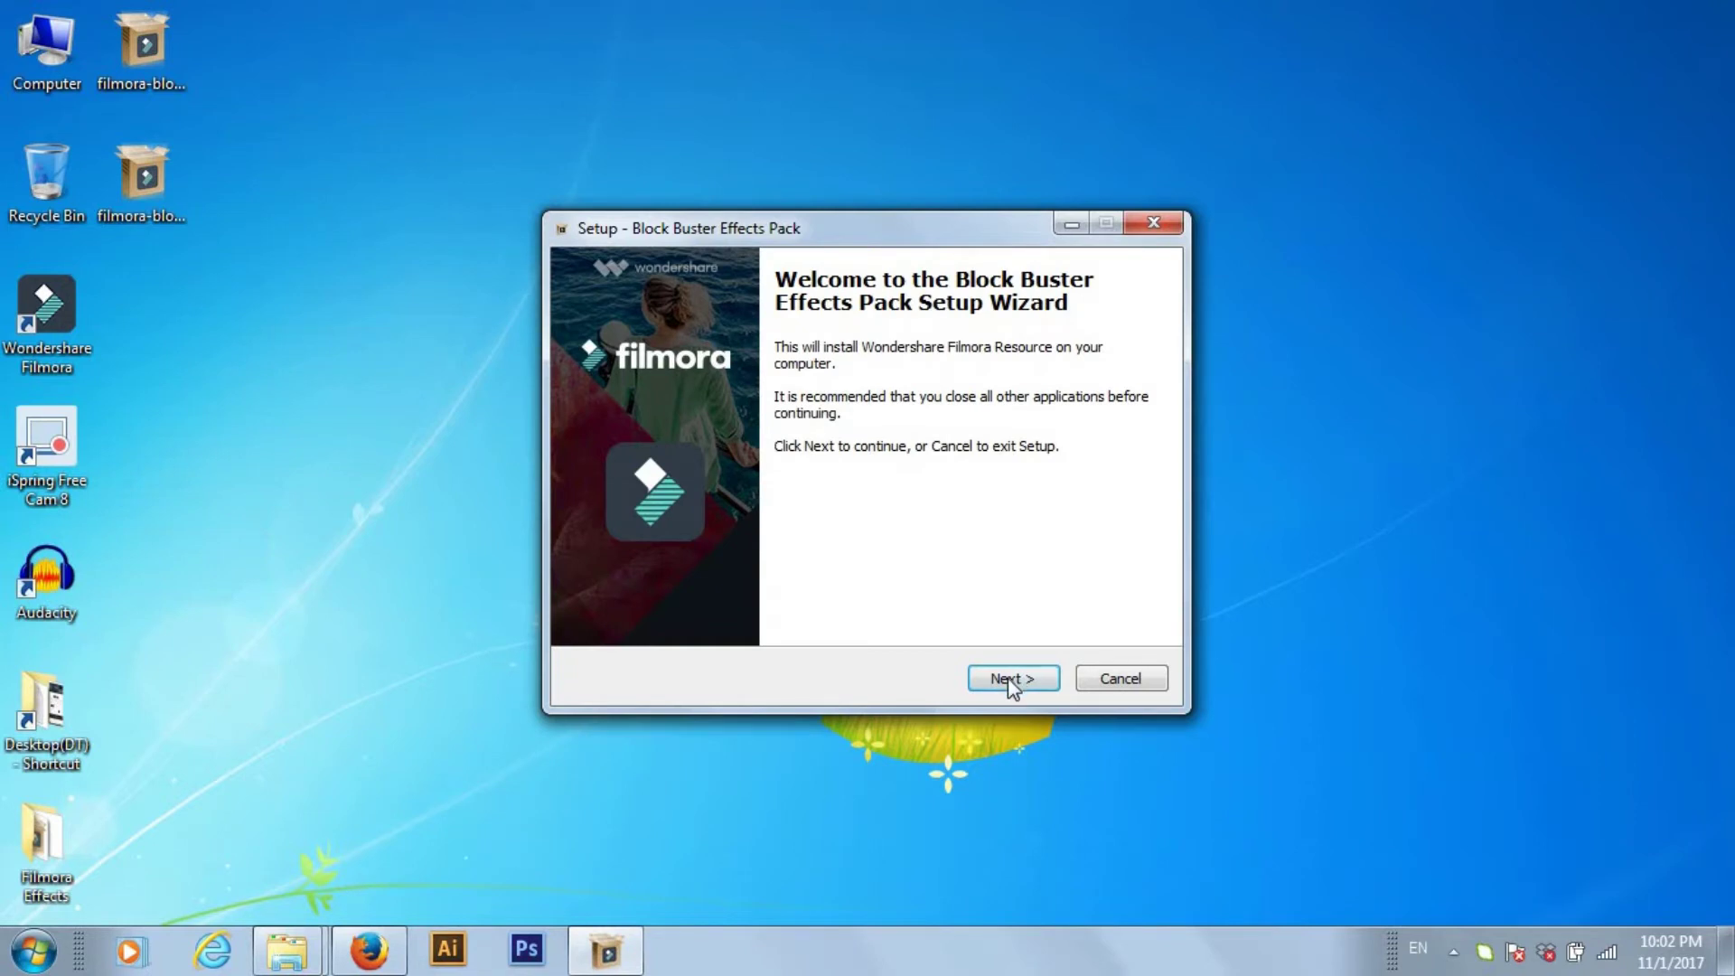
pyautogui.click(1011, 685)
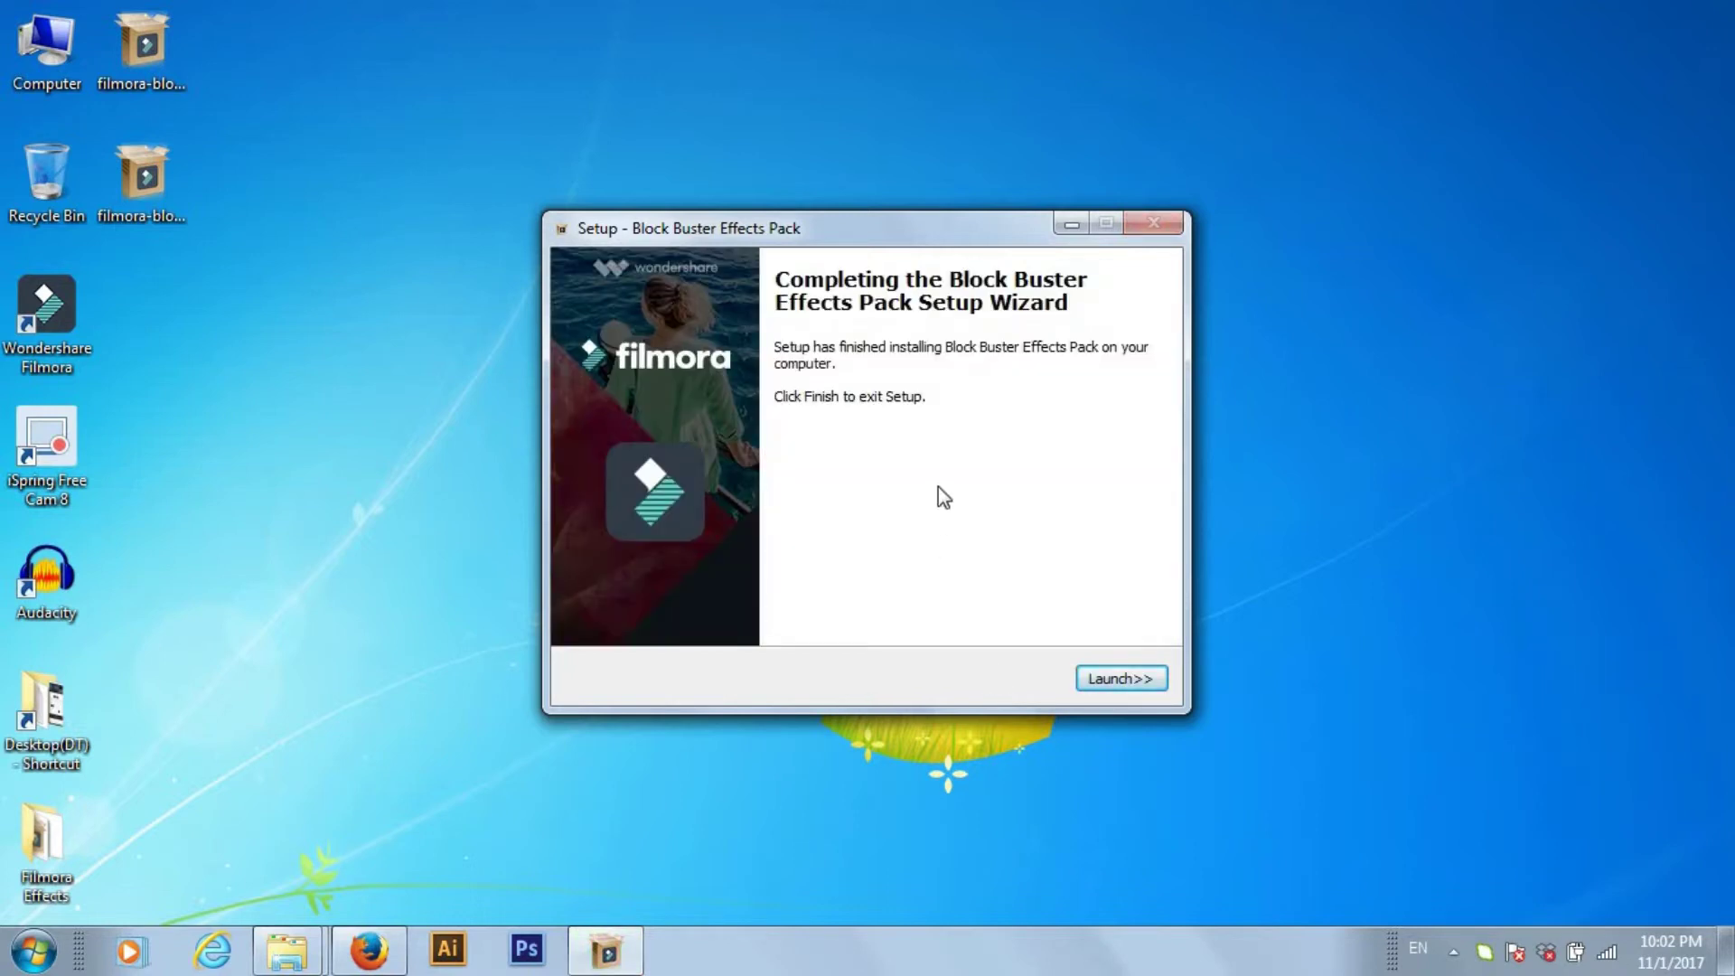
pyautogui.click(1102, 680)
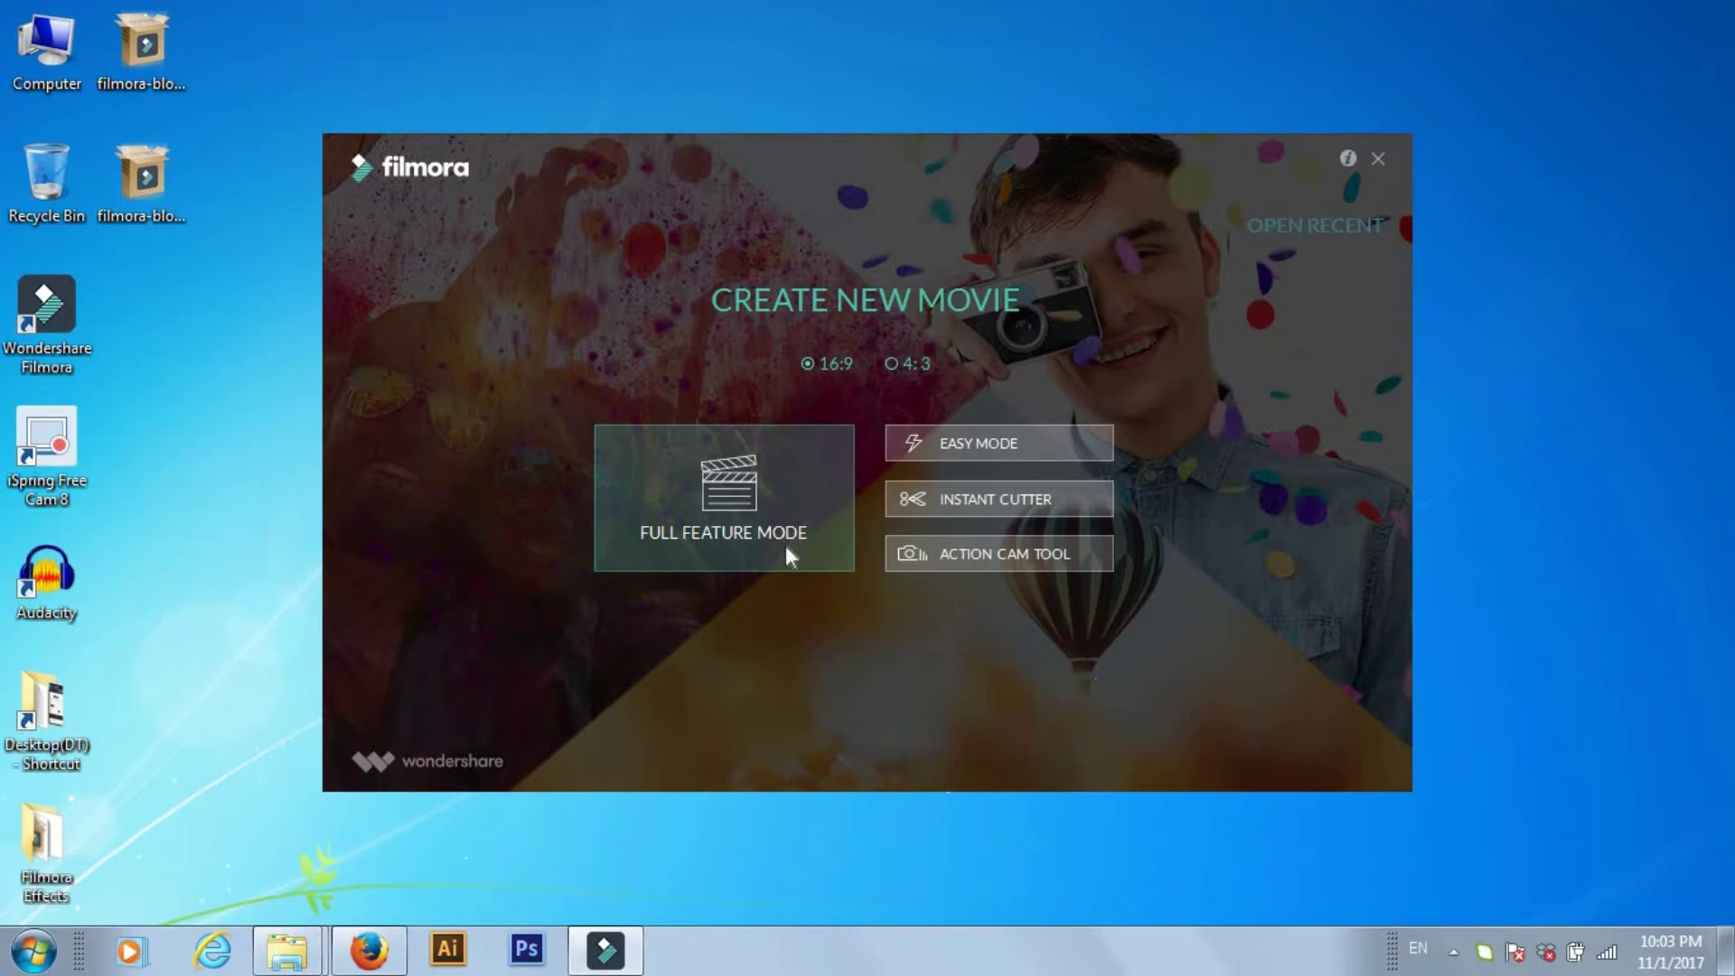
# Step: Start a 16:9 project in Full Feature Mode, dismiss the Message Center, and show the Elements library
pyautogui.click(714, 479)
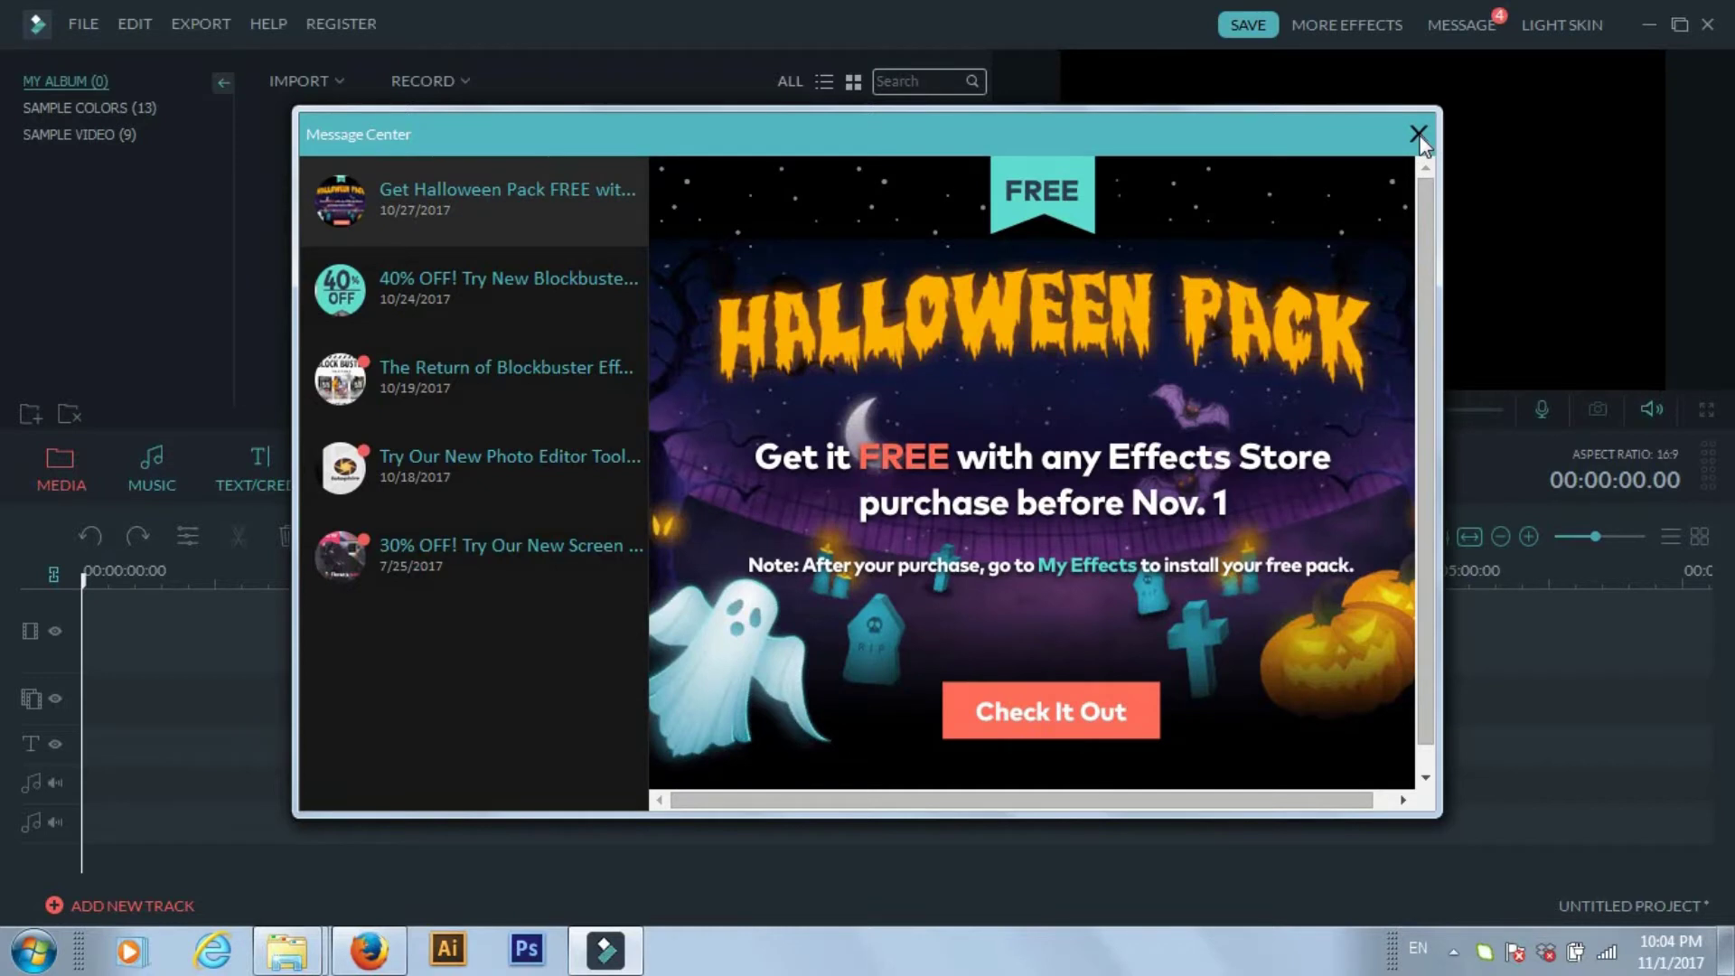
pyautogui.click(1418, 135)
pyautogui.click(594, 468)
pyautogui.click(696, 488)
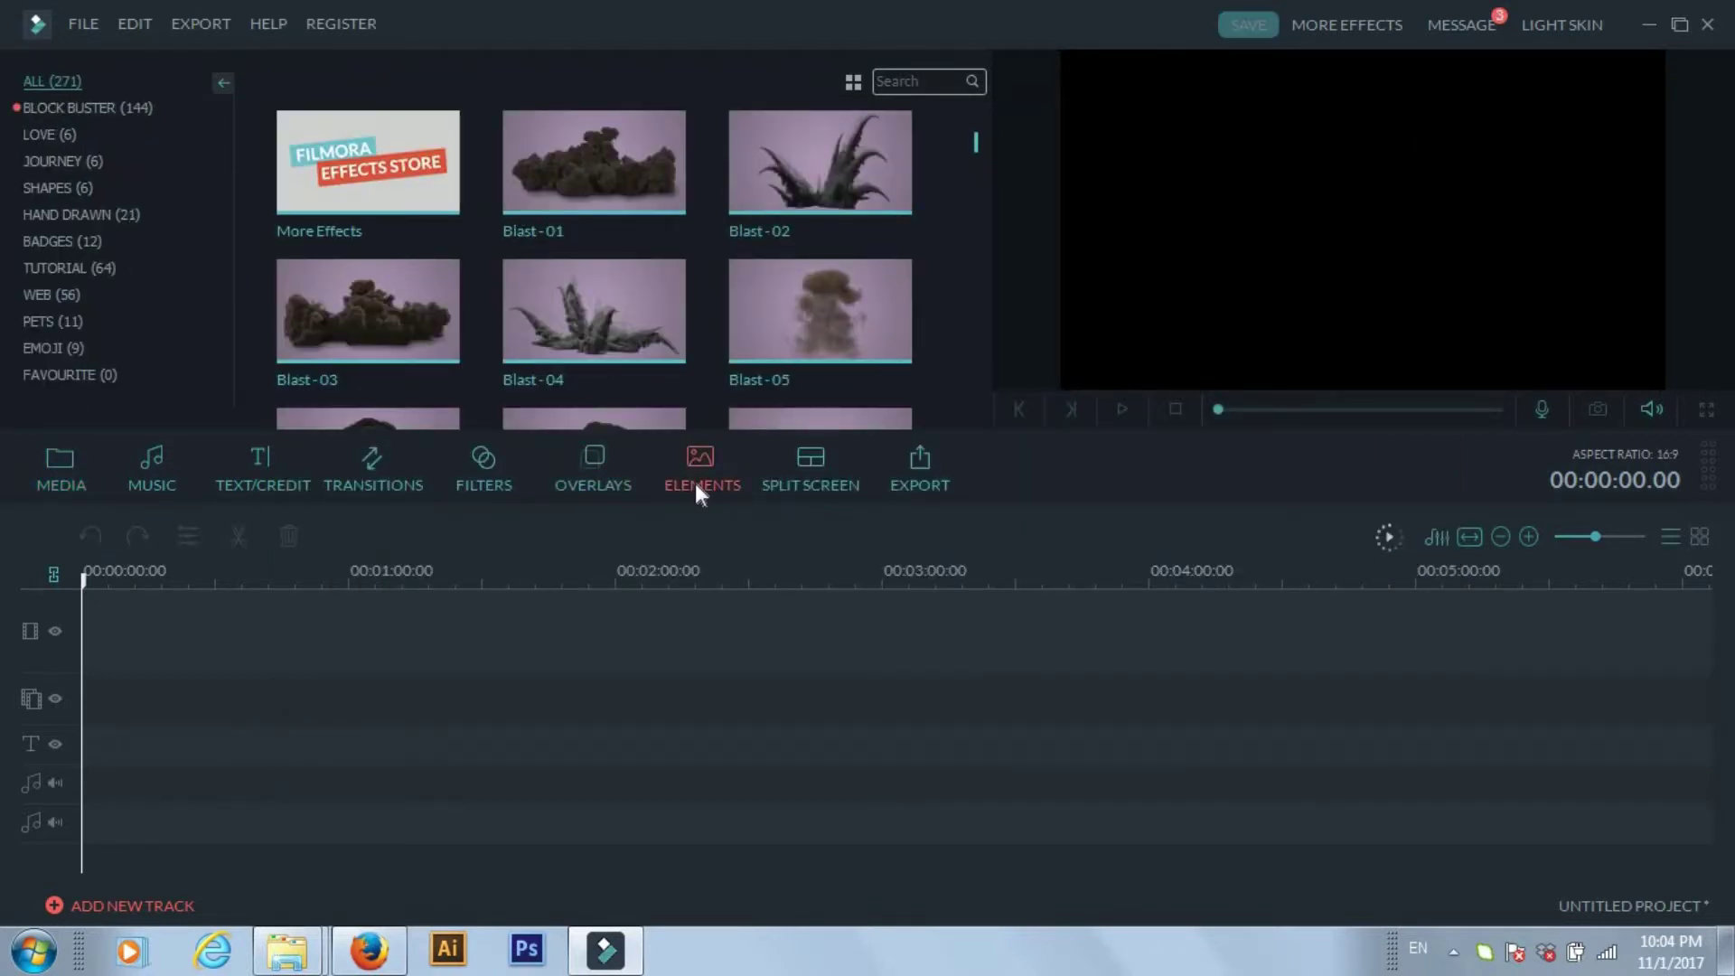
# Step: Browse the Block Buster category of elements from beginning to end and return to its start
pyautogui.click(128, 111)
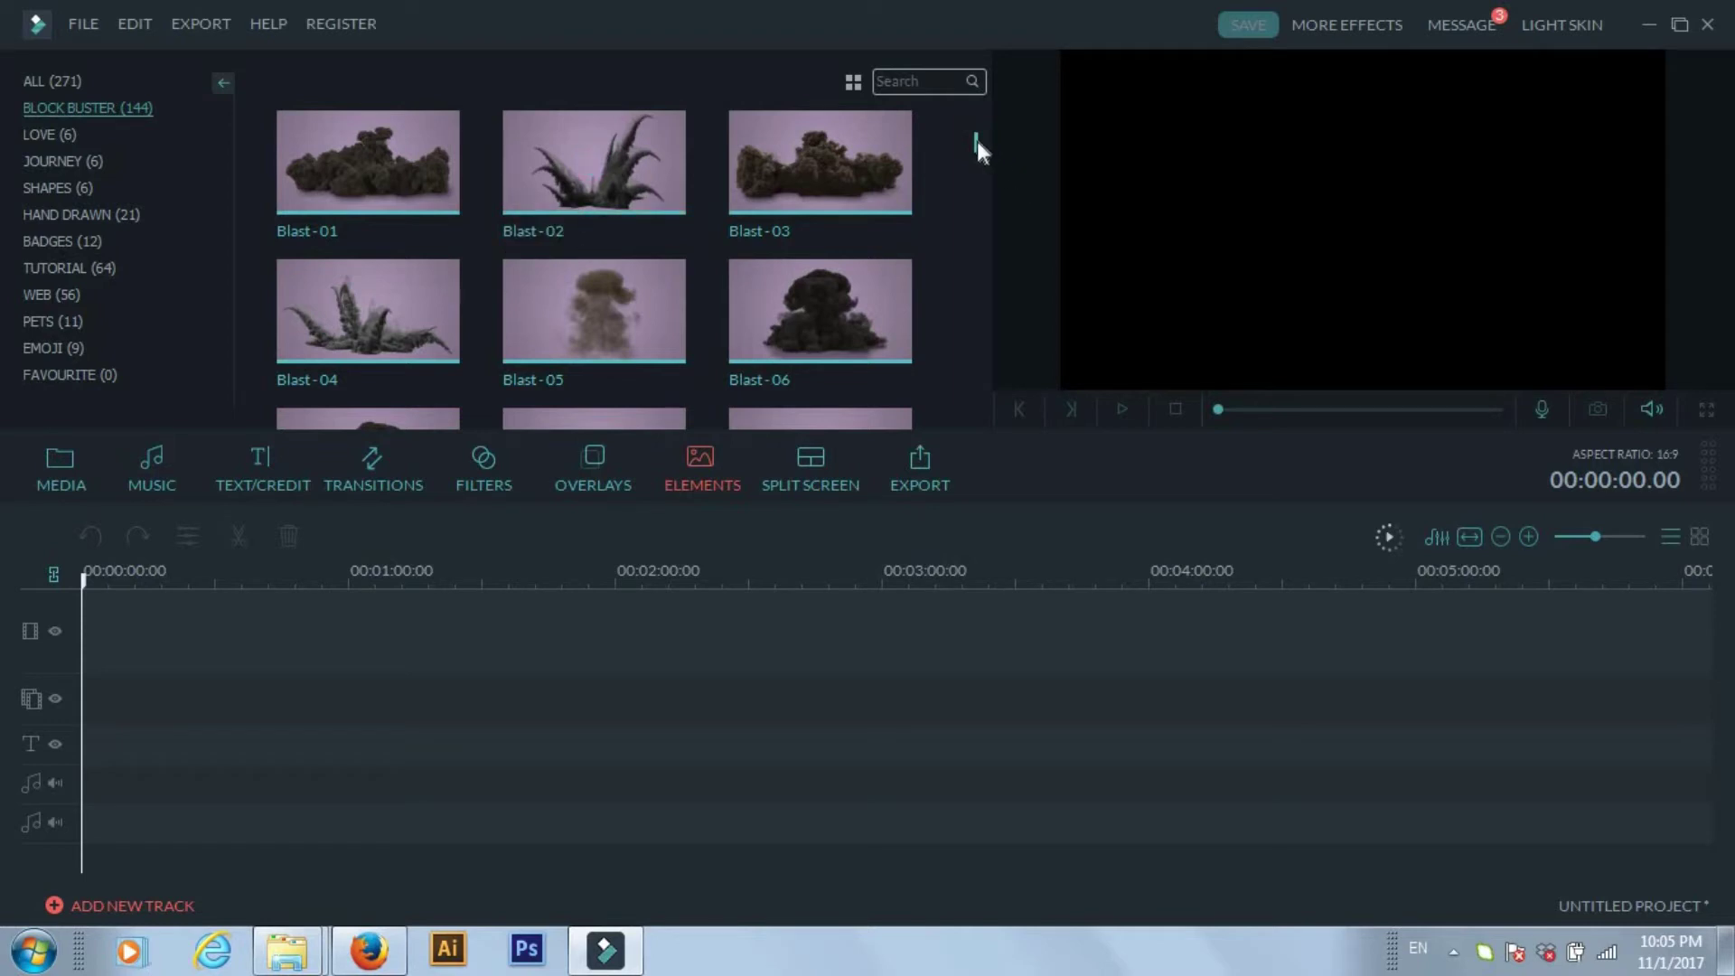
pyautogui.moveTo(978, 141); pyautogui.dragTo(975, 416)
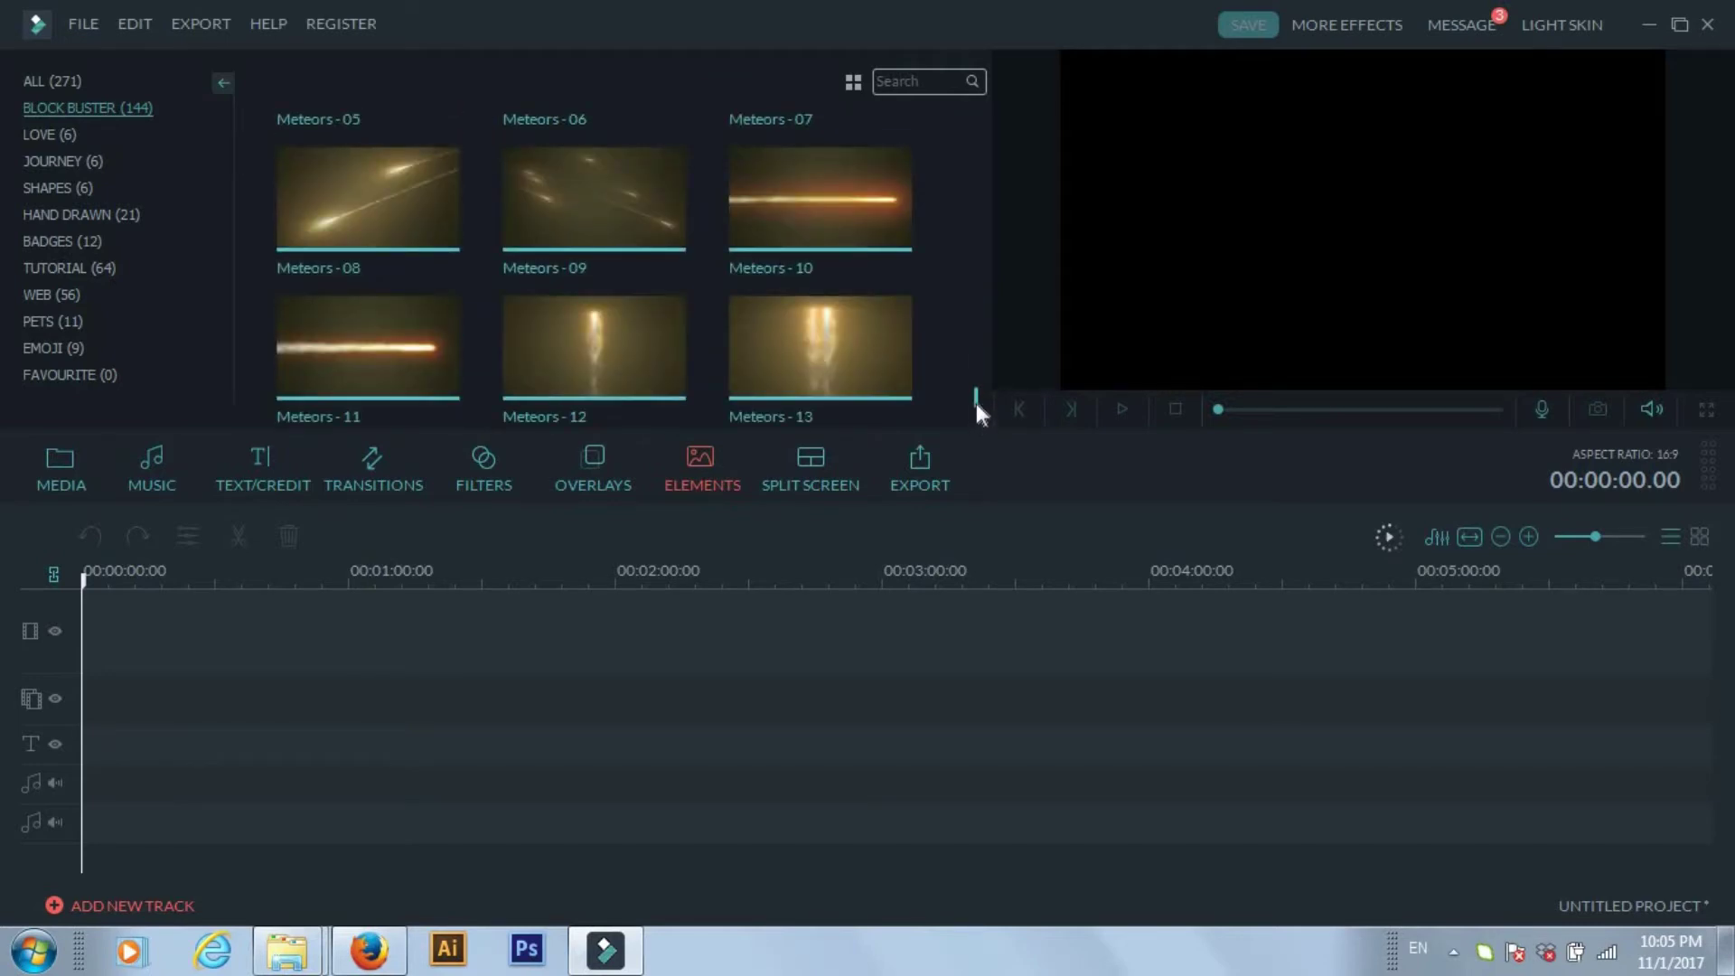
pyautogui.moveTo(976, 398); pyautogui.dragTo(981, 88)
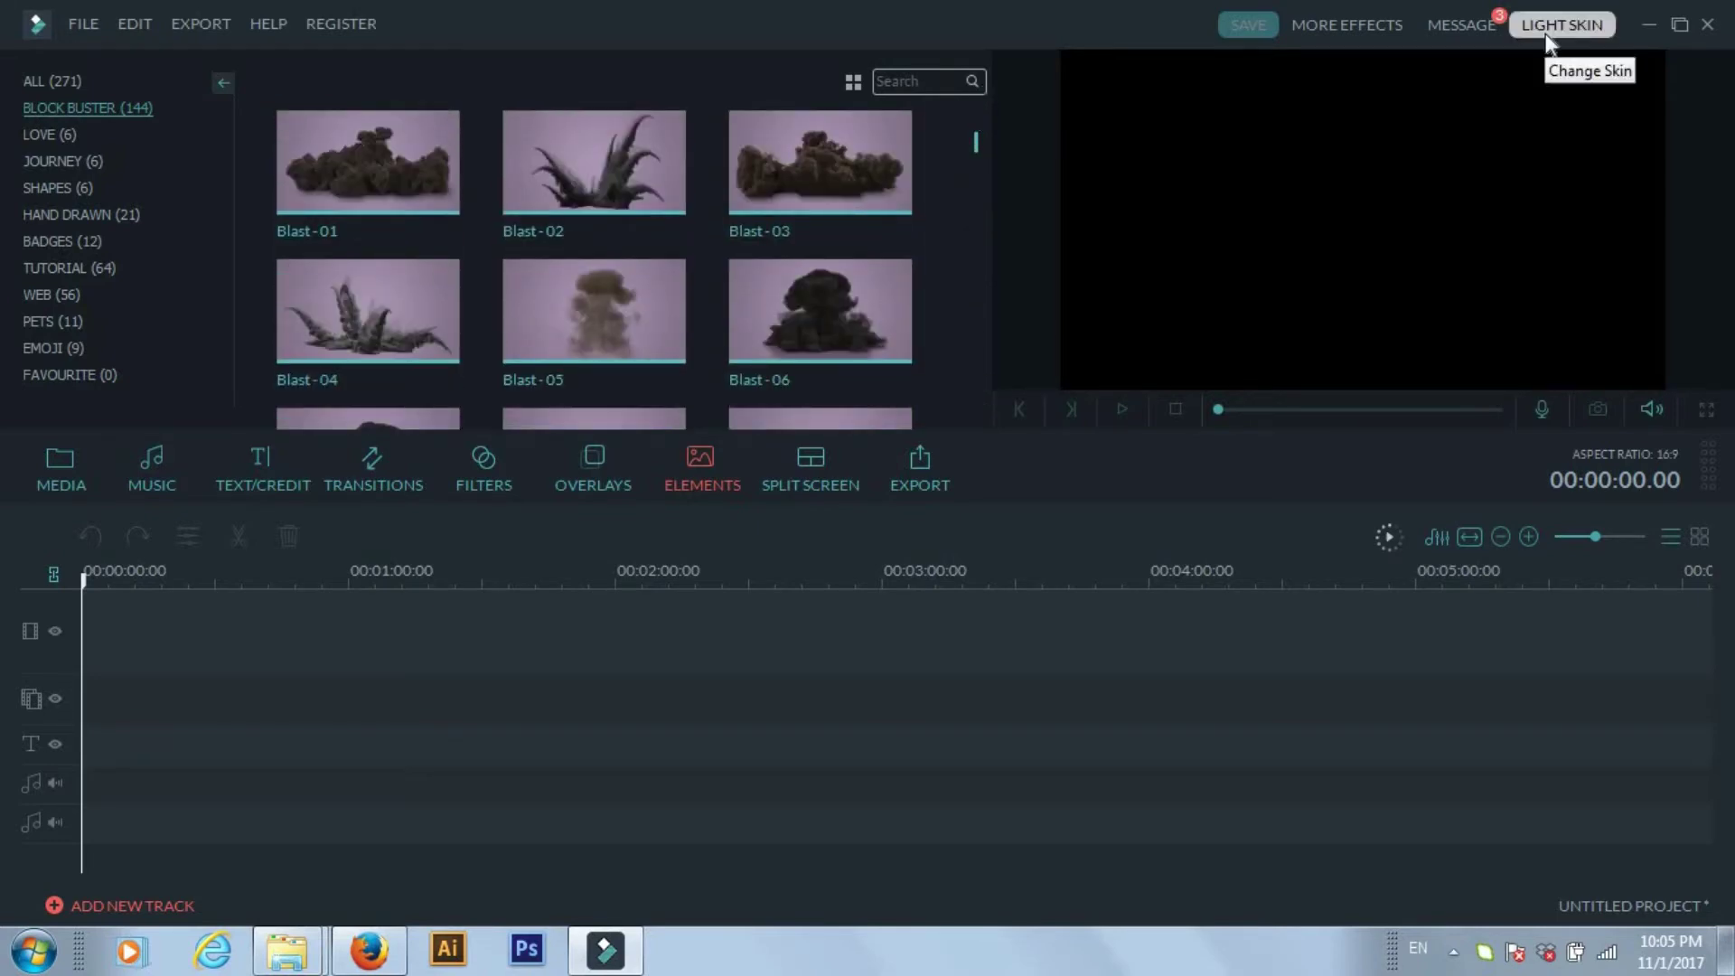
# Step: Switch to Firefox and search Google Images for "landscapes"
pyautogui.click(1647, 23)
pyautogui.click(1468, 65)
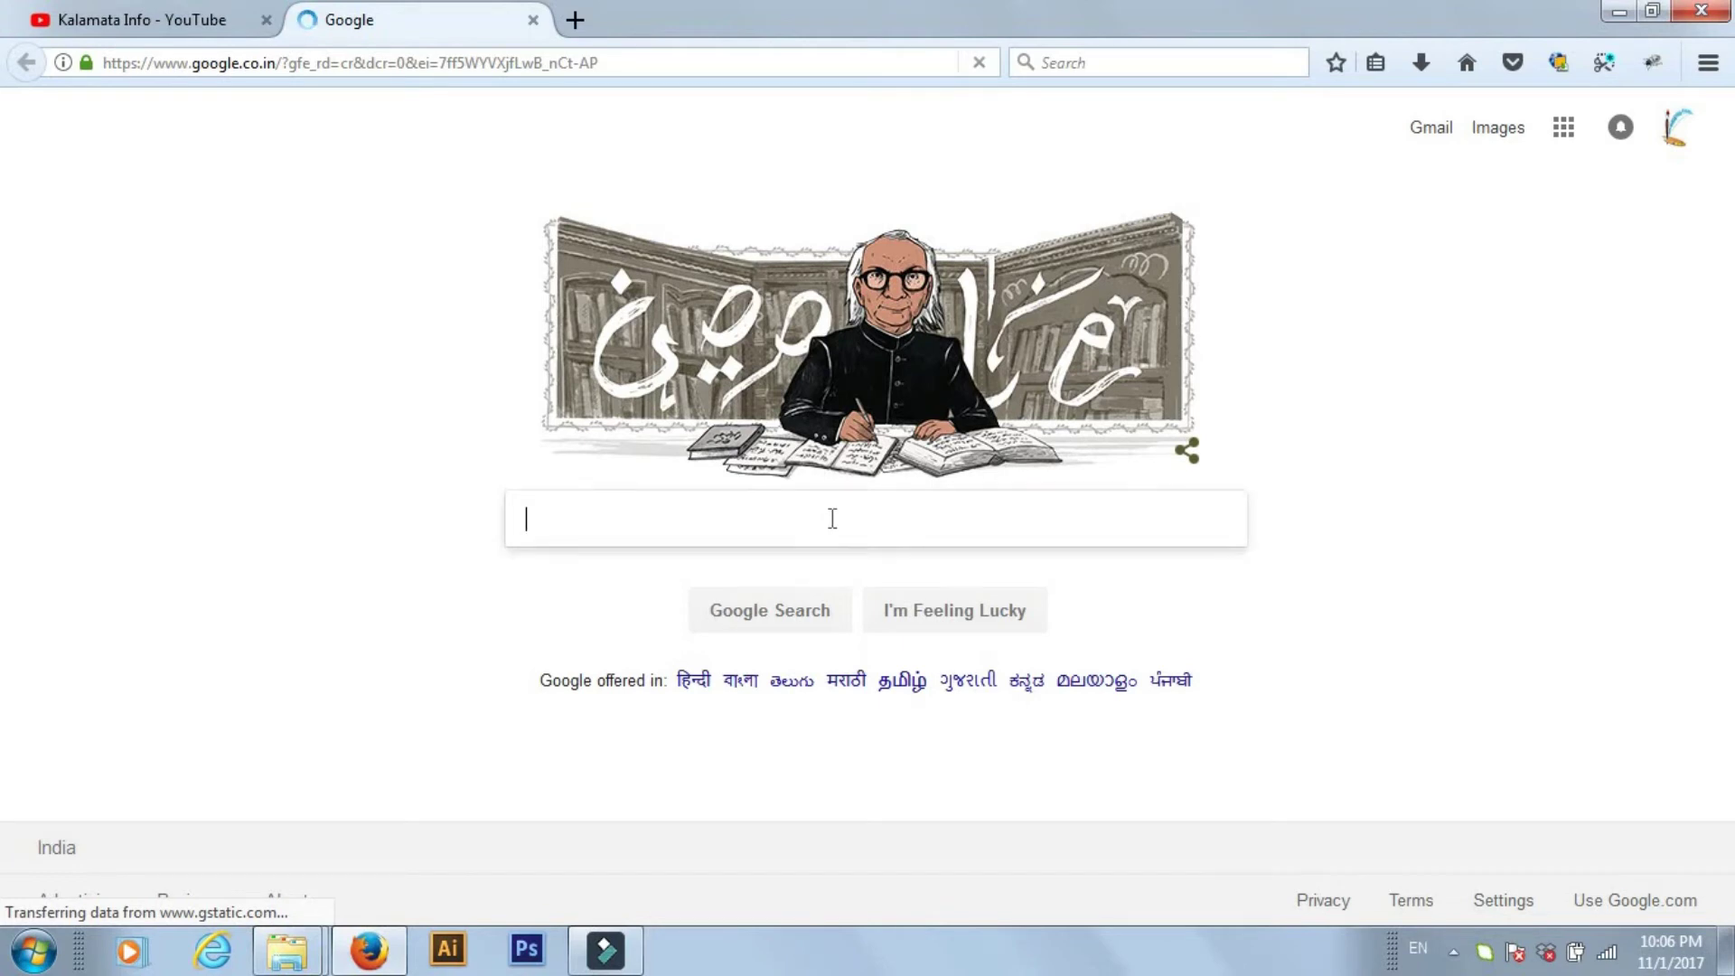
pyautogui.write('la')
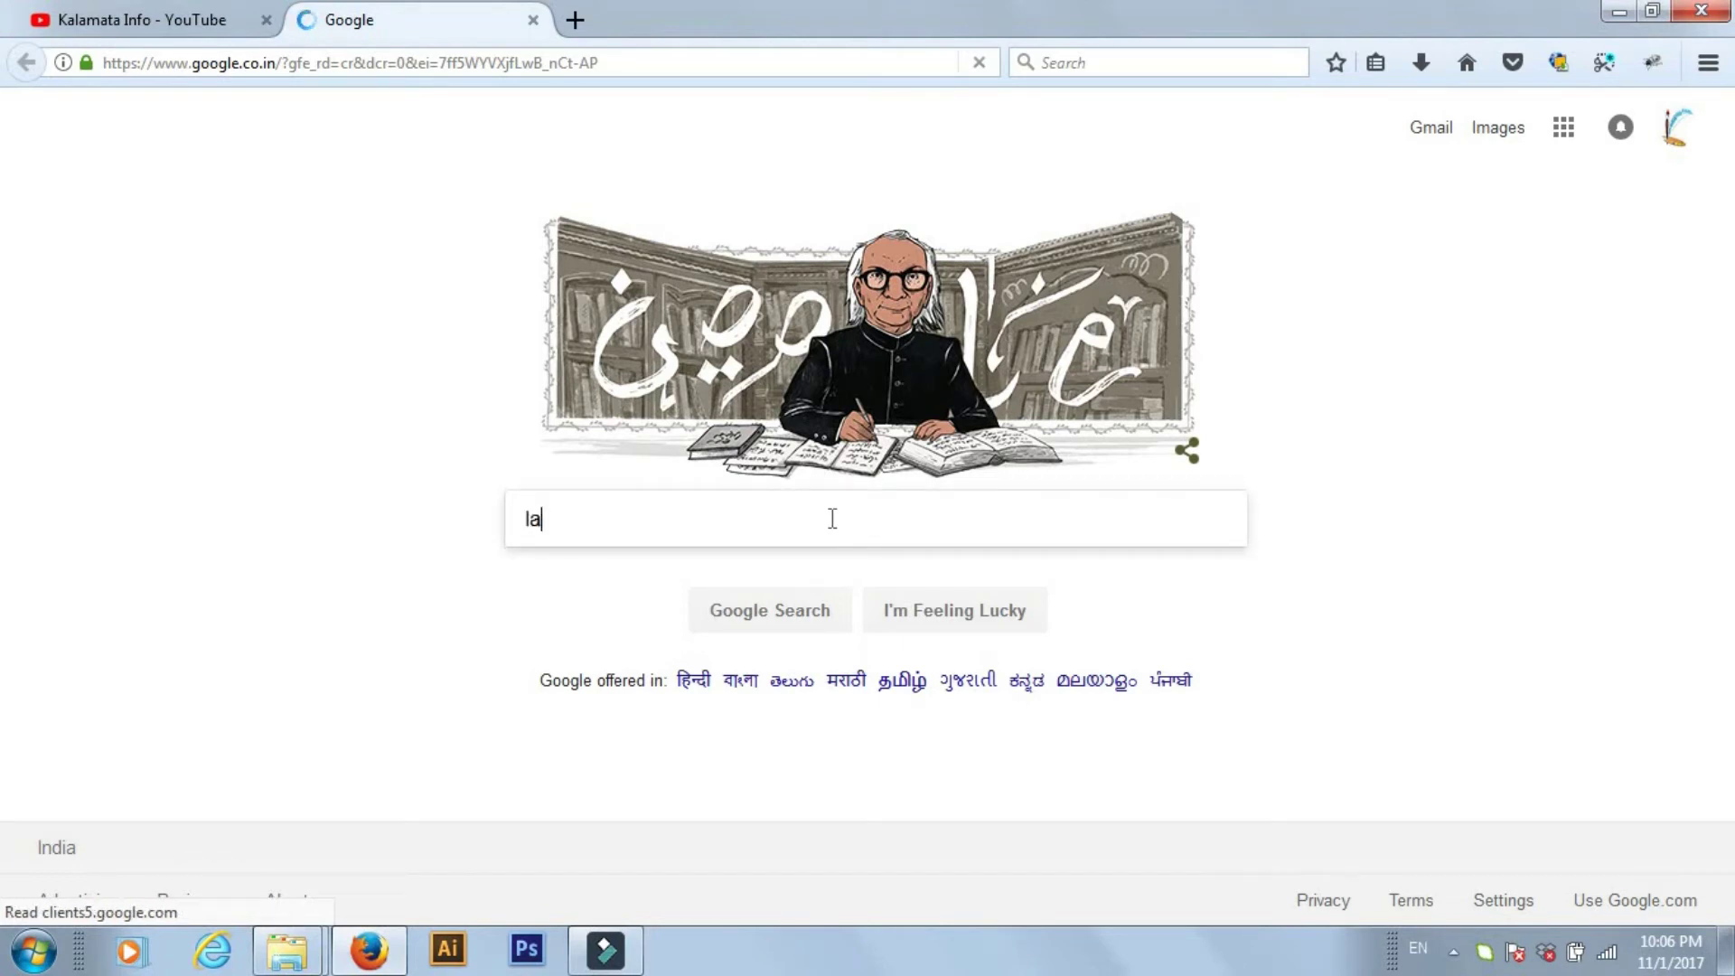
pyautogui.write('ndscape')
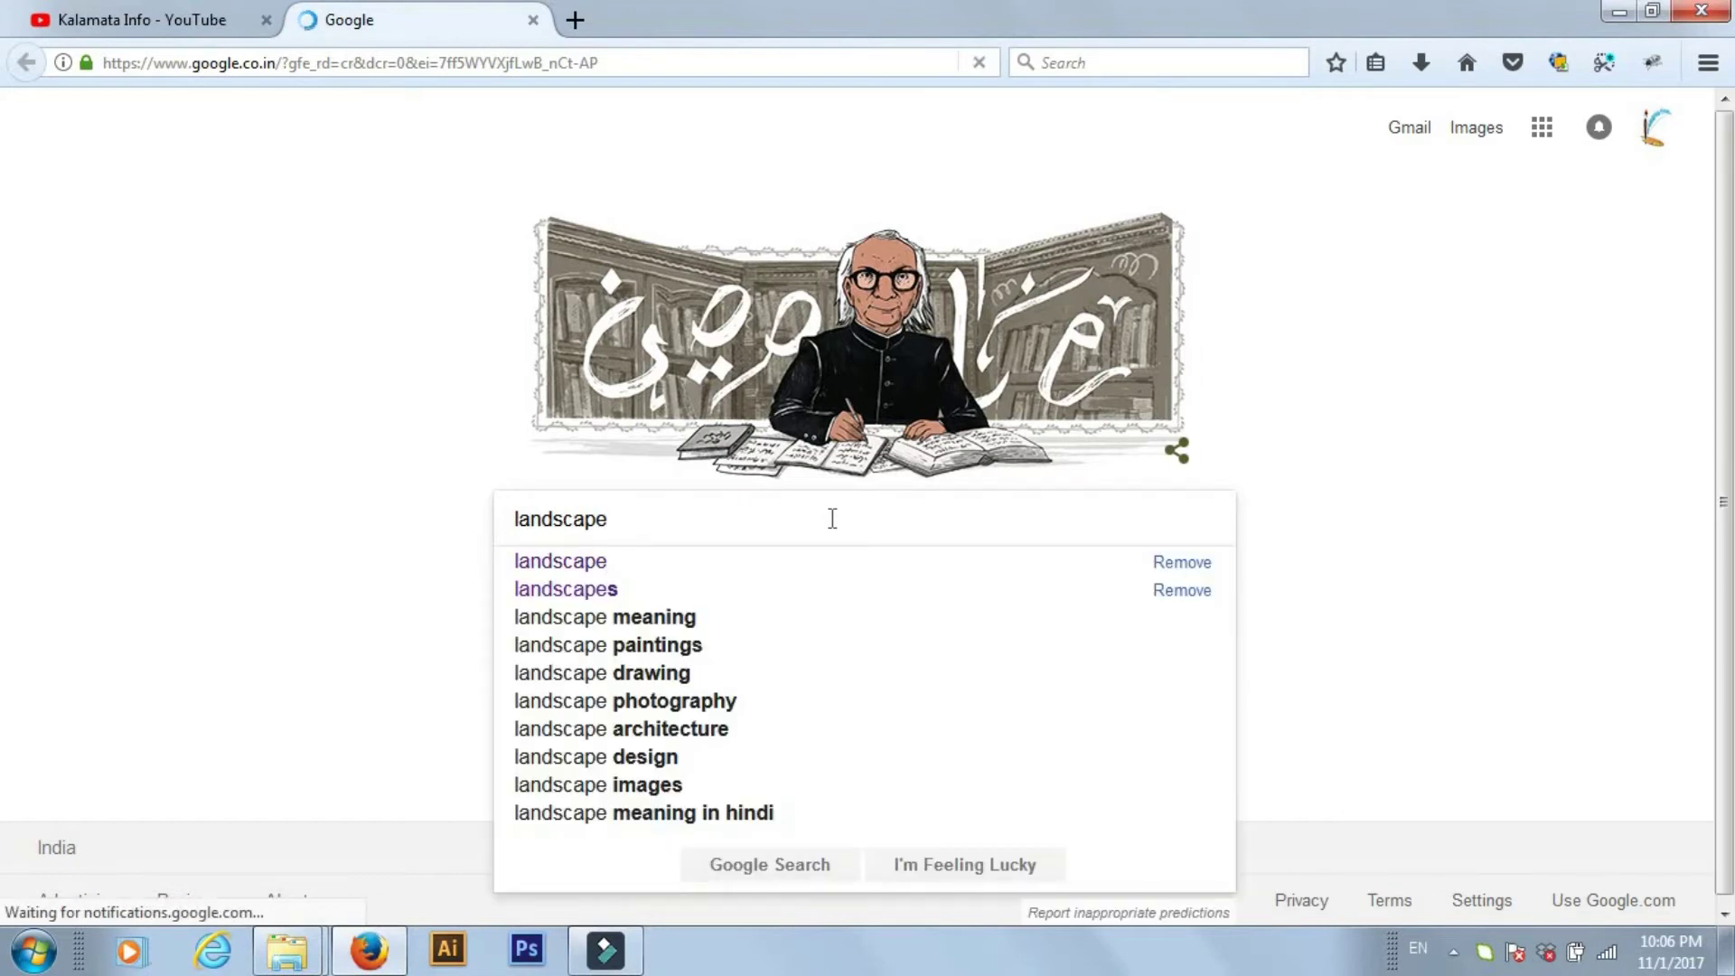
pyautogui.press('Down')
pyautogui.press('Down')
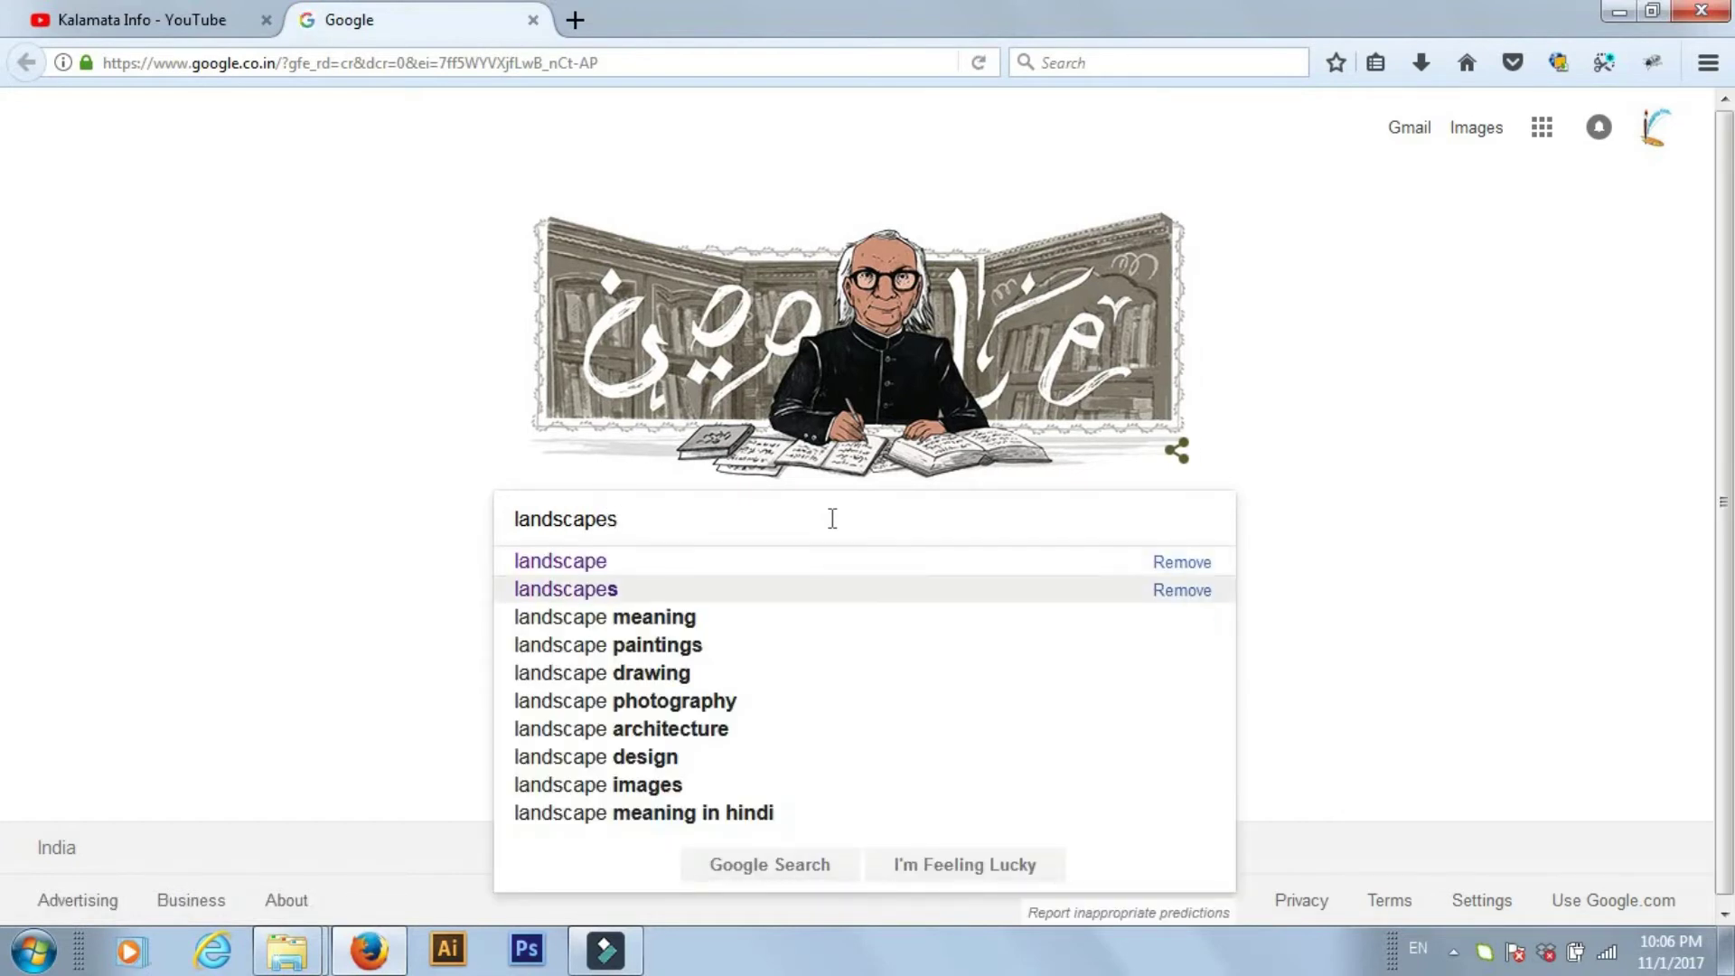
pyautogui.press('Return')
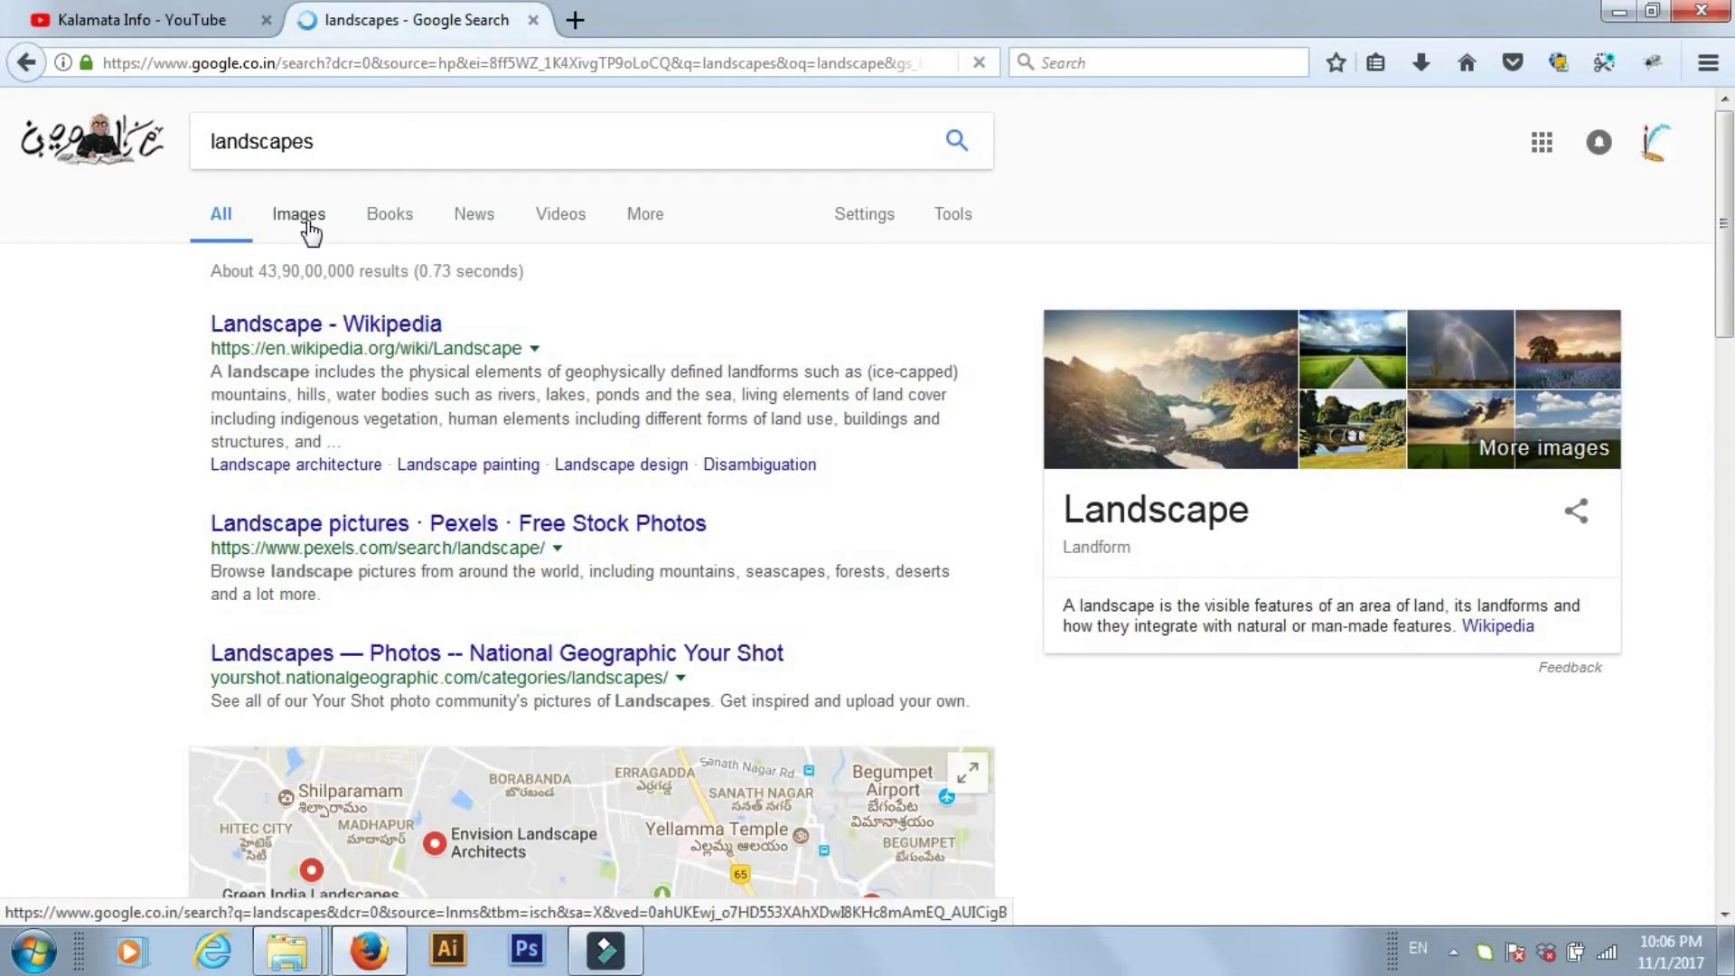
pyautogui.click(306, 222)
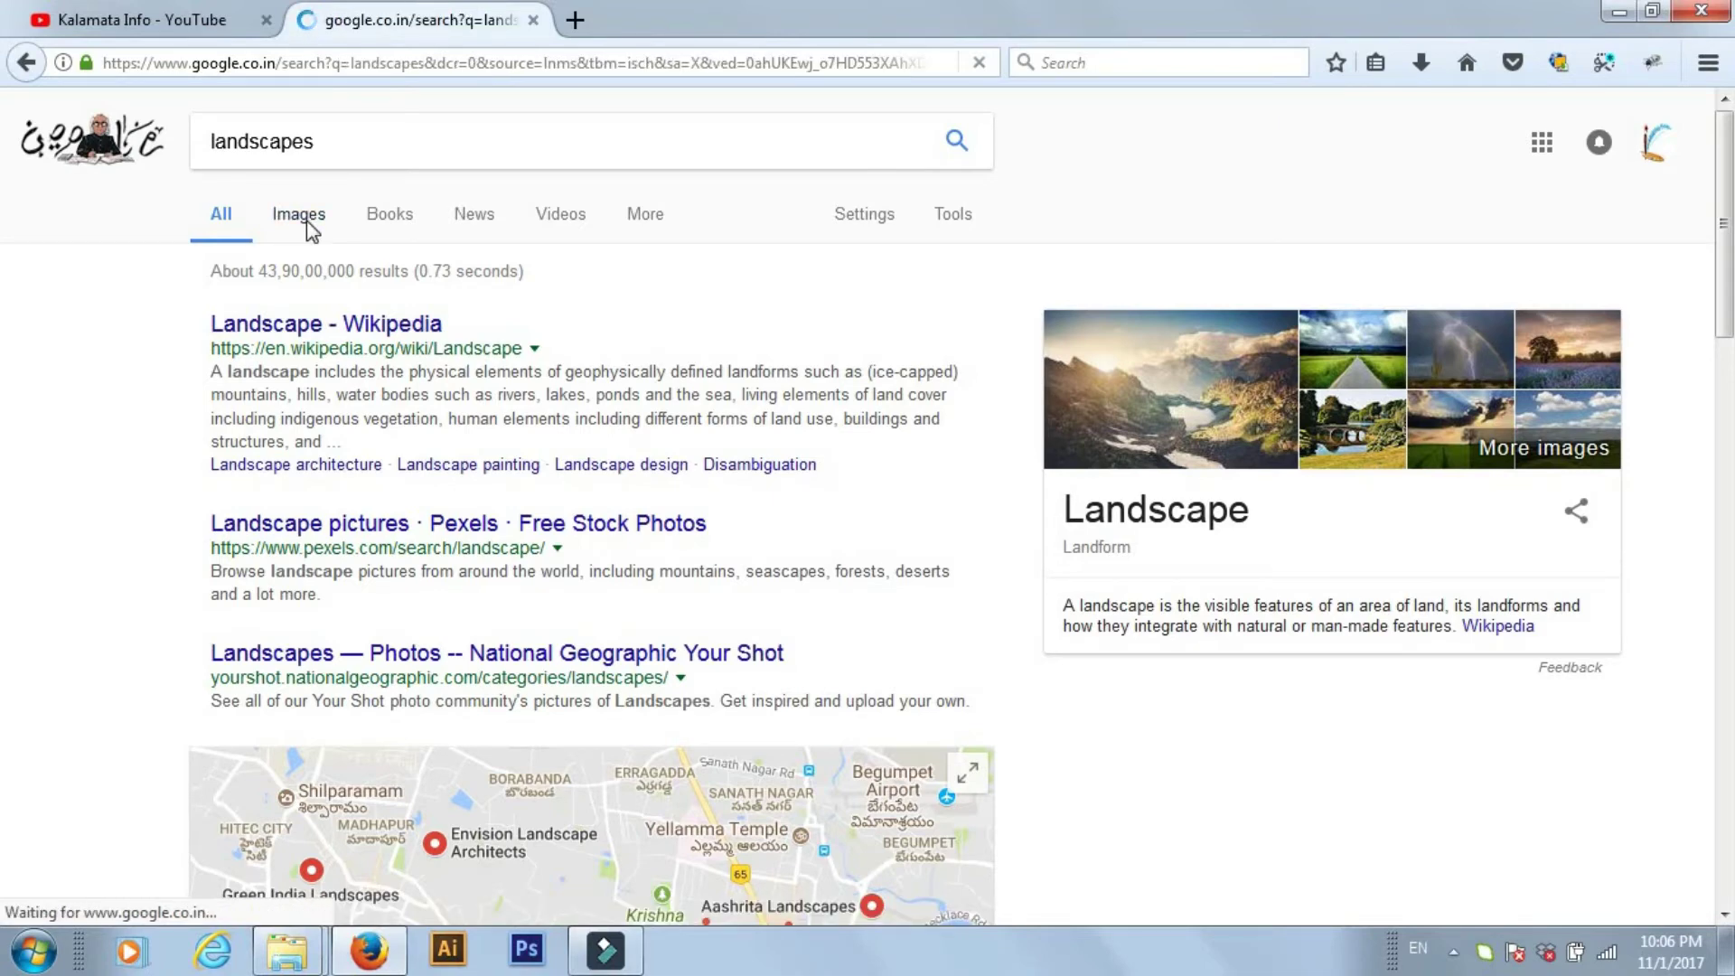
# Step: Save the full-size green grass field photo to the Desktop as pexels-photo-164250.jpeg, then close its page and minimize the browser
pyautogui.rightClick(847, 509)
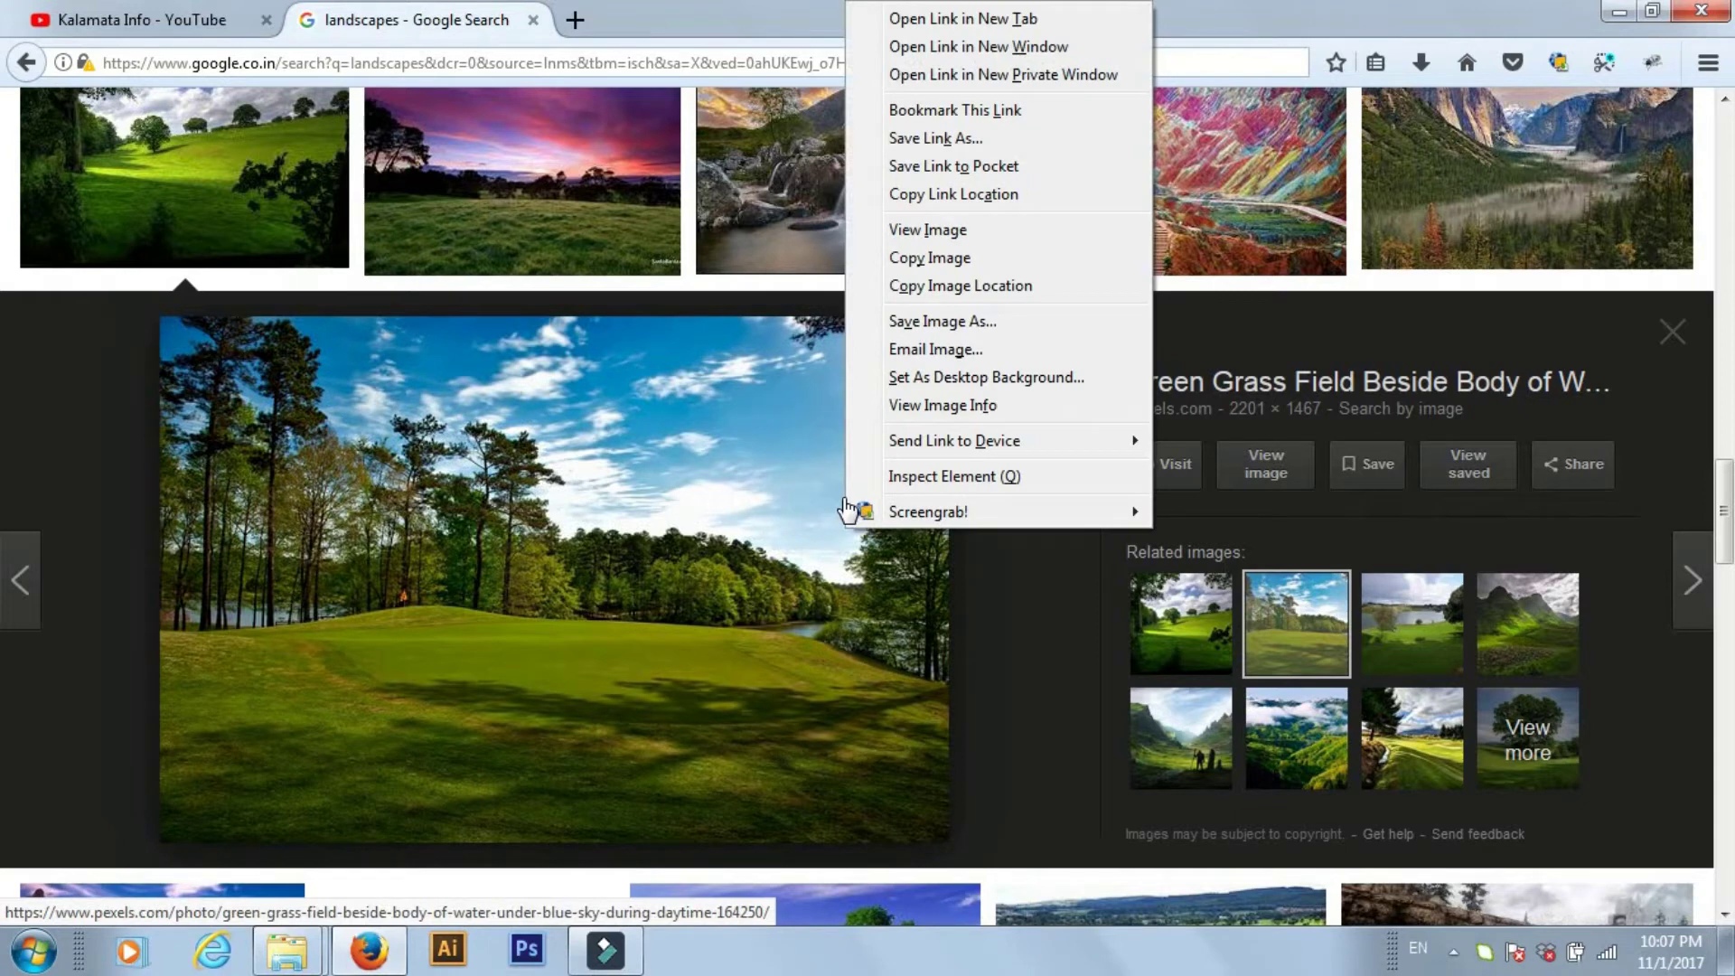
pyautogui.rightClick(758, 509)
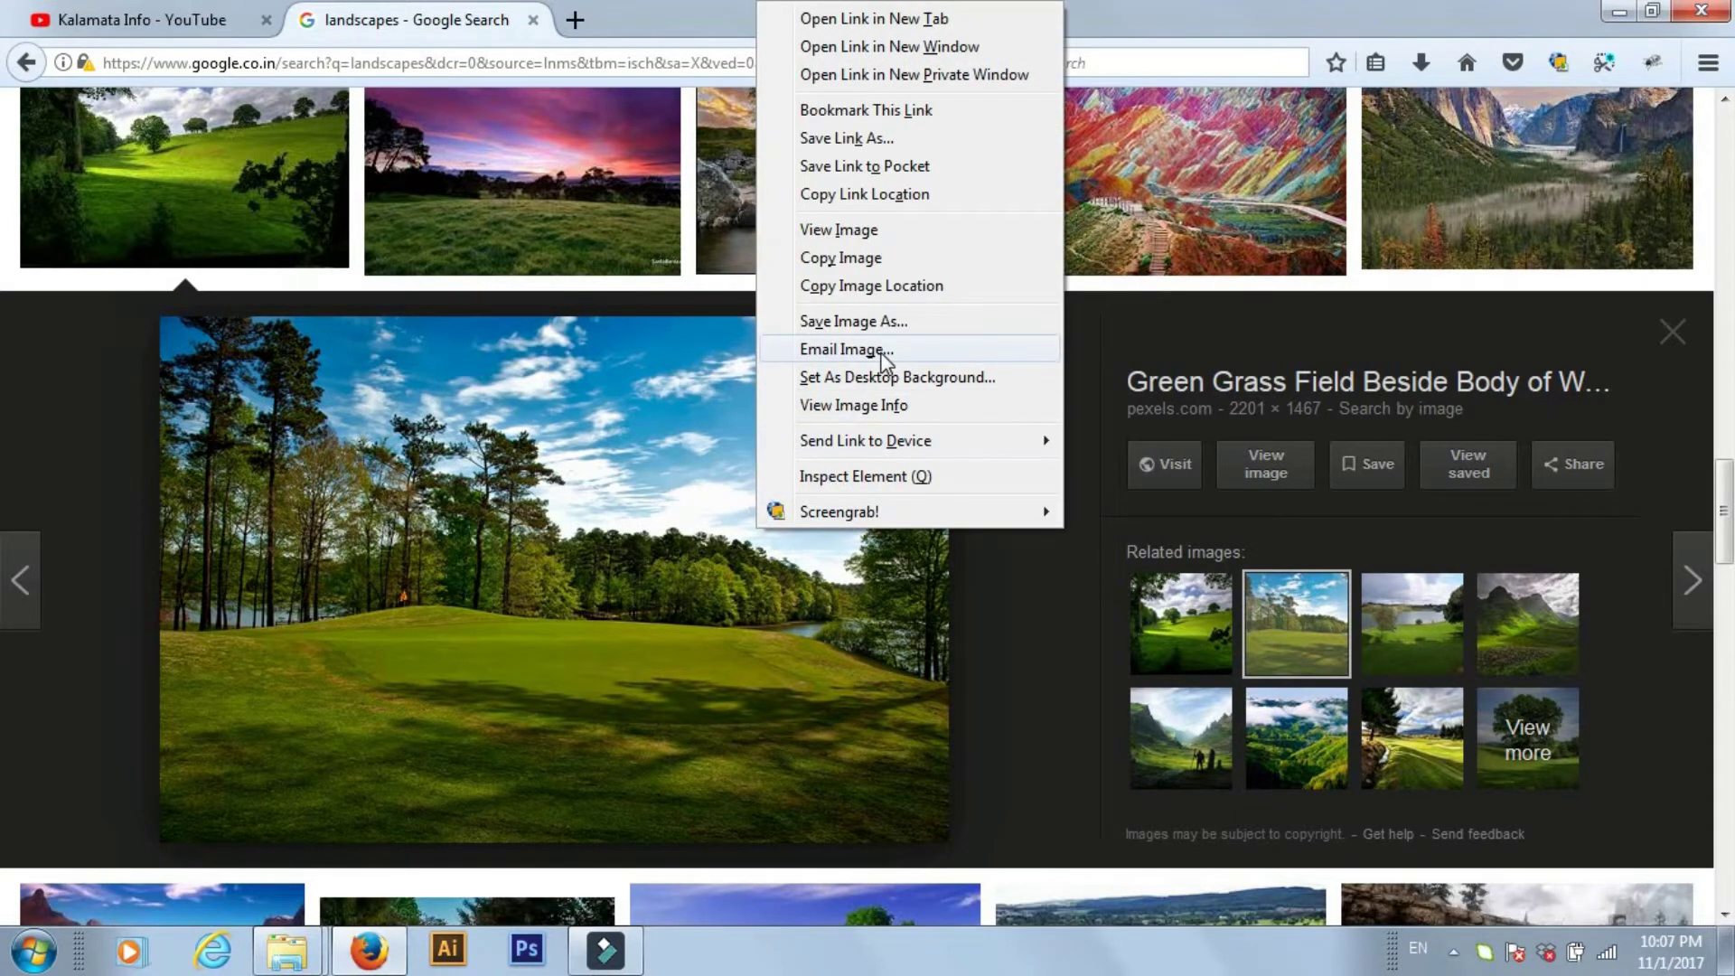
pyautogui.click(872, 230)
pyautogui.rightClick(875, 231)
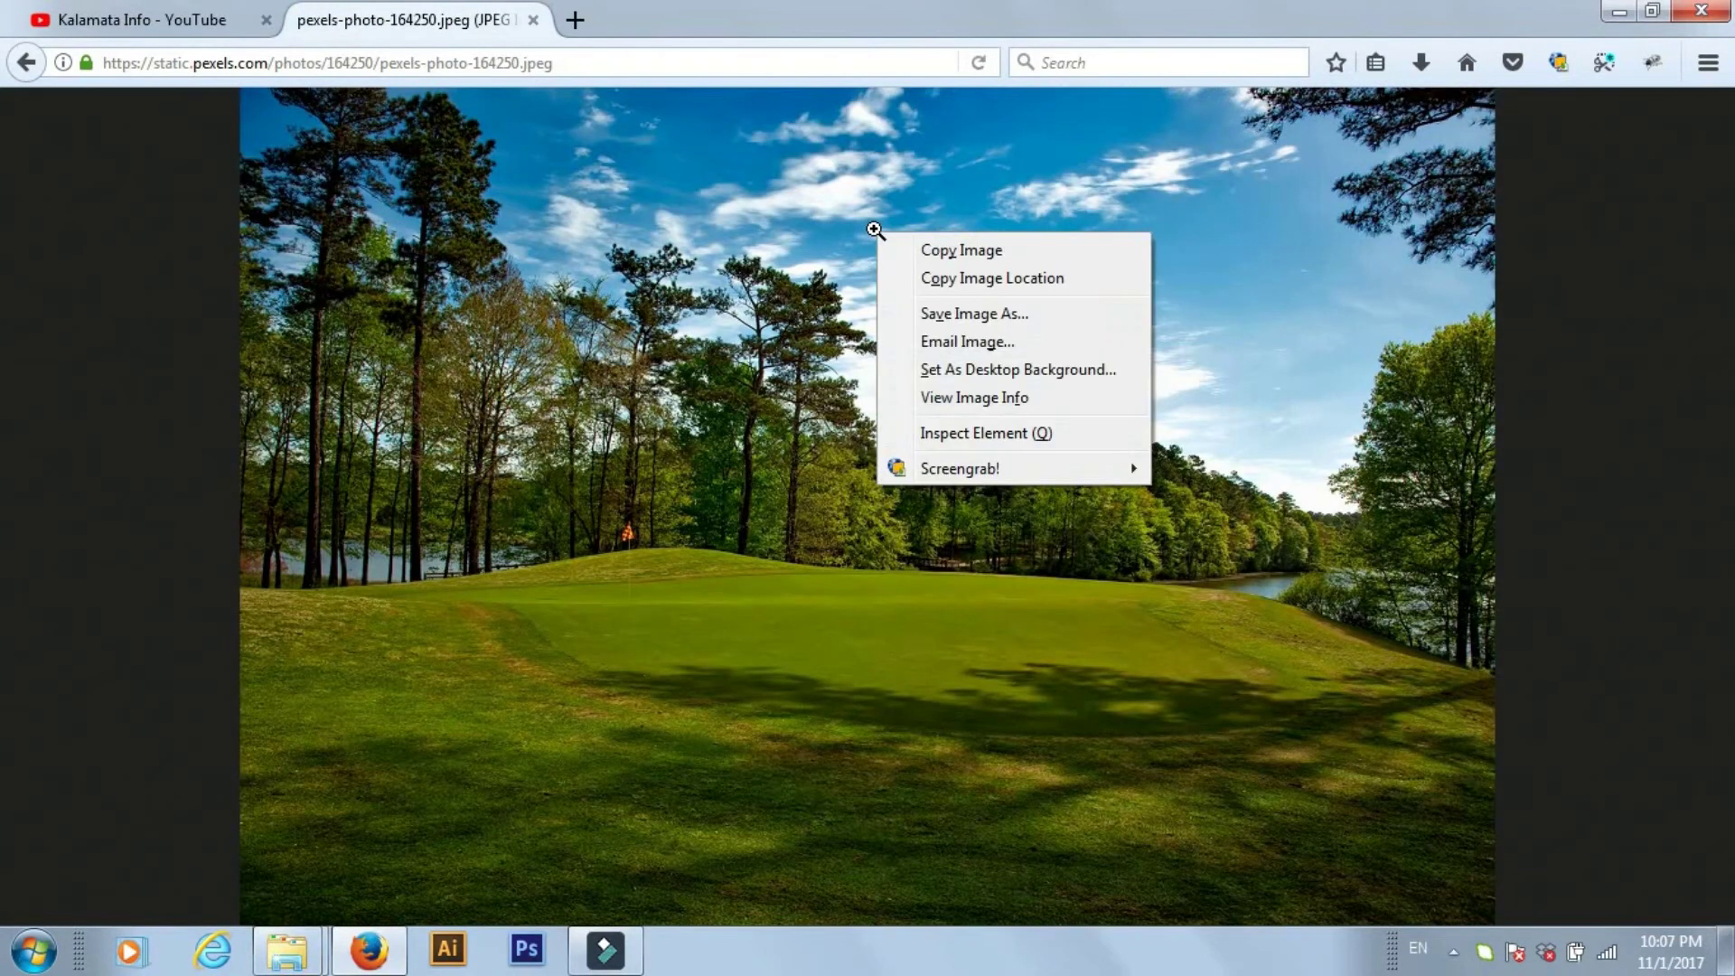
pyautogui.click(964, 314)
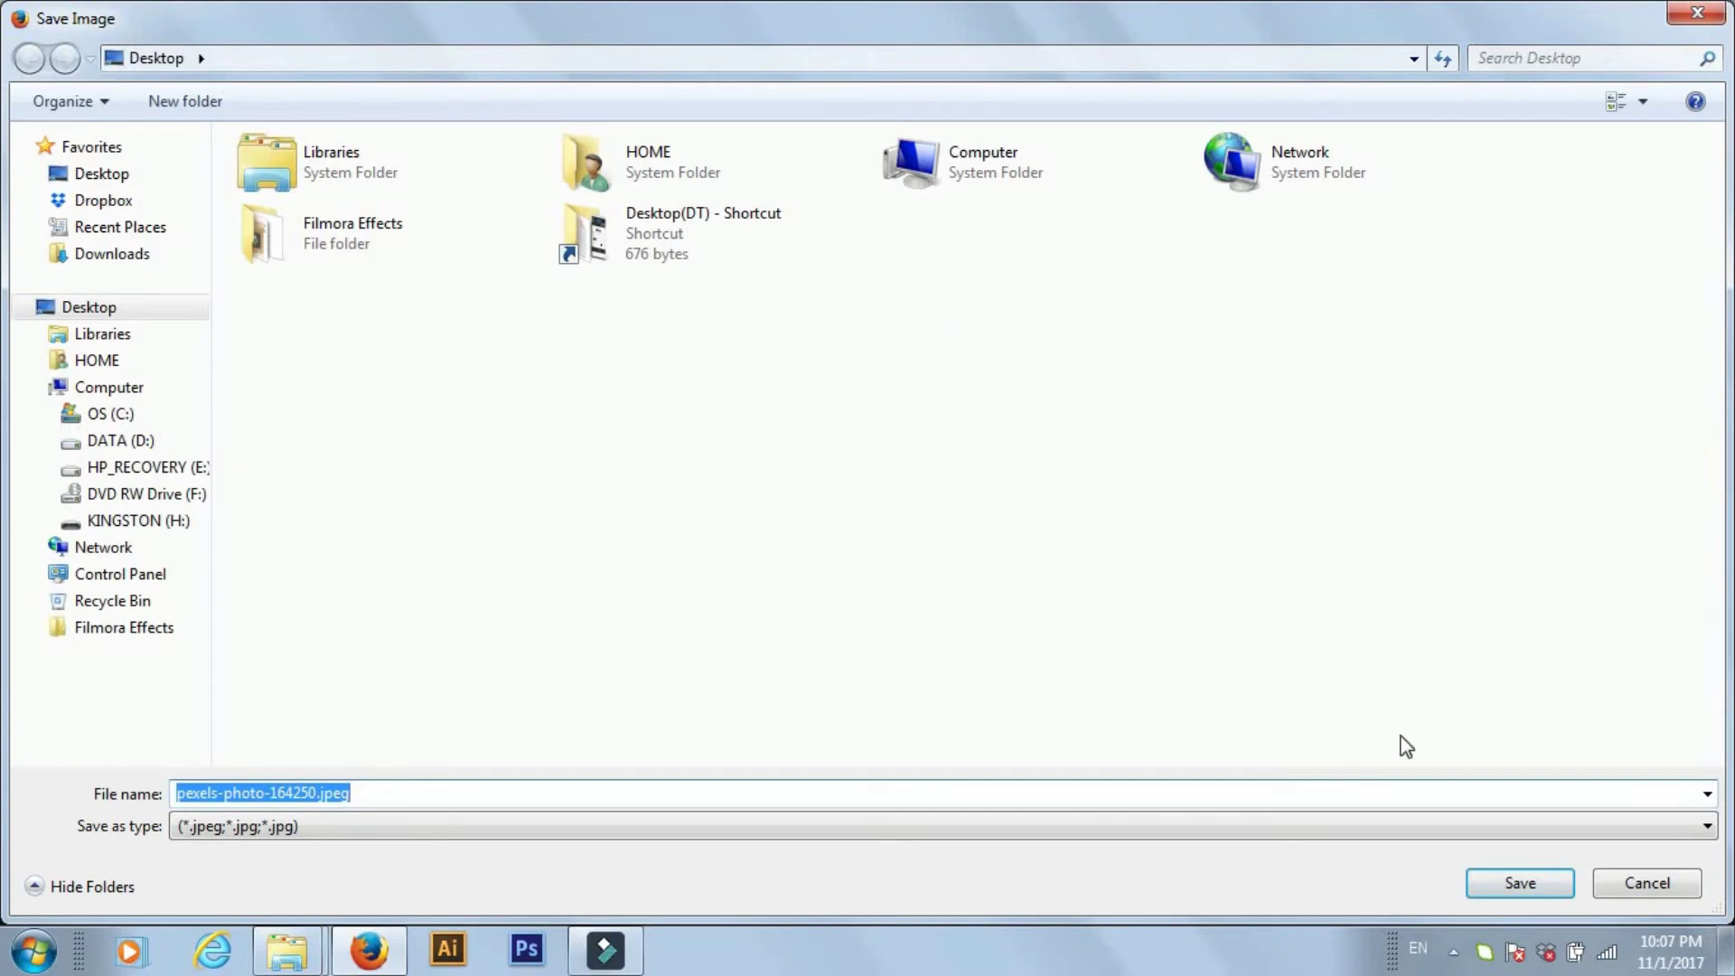
pyautogui.click(1504, 888)
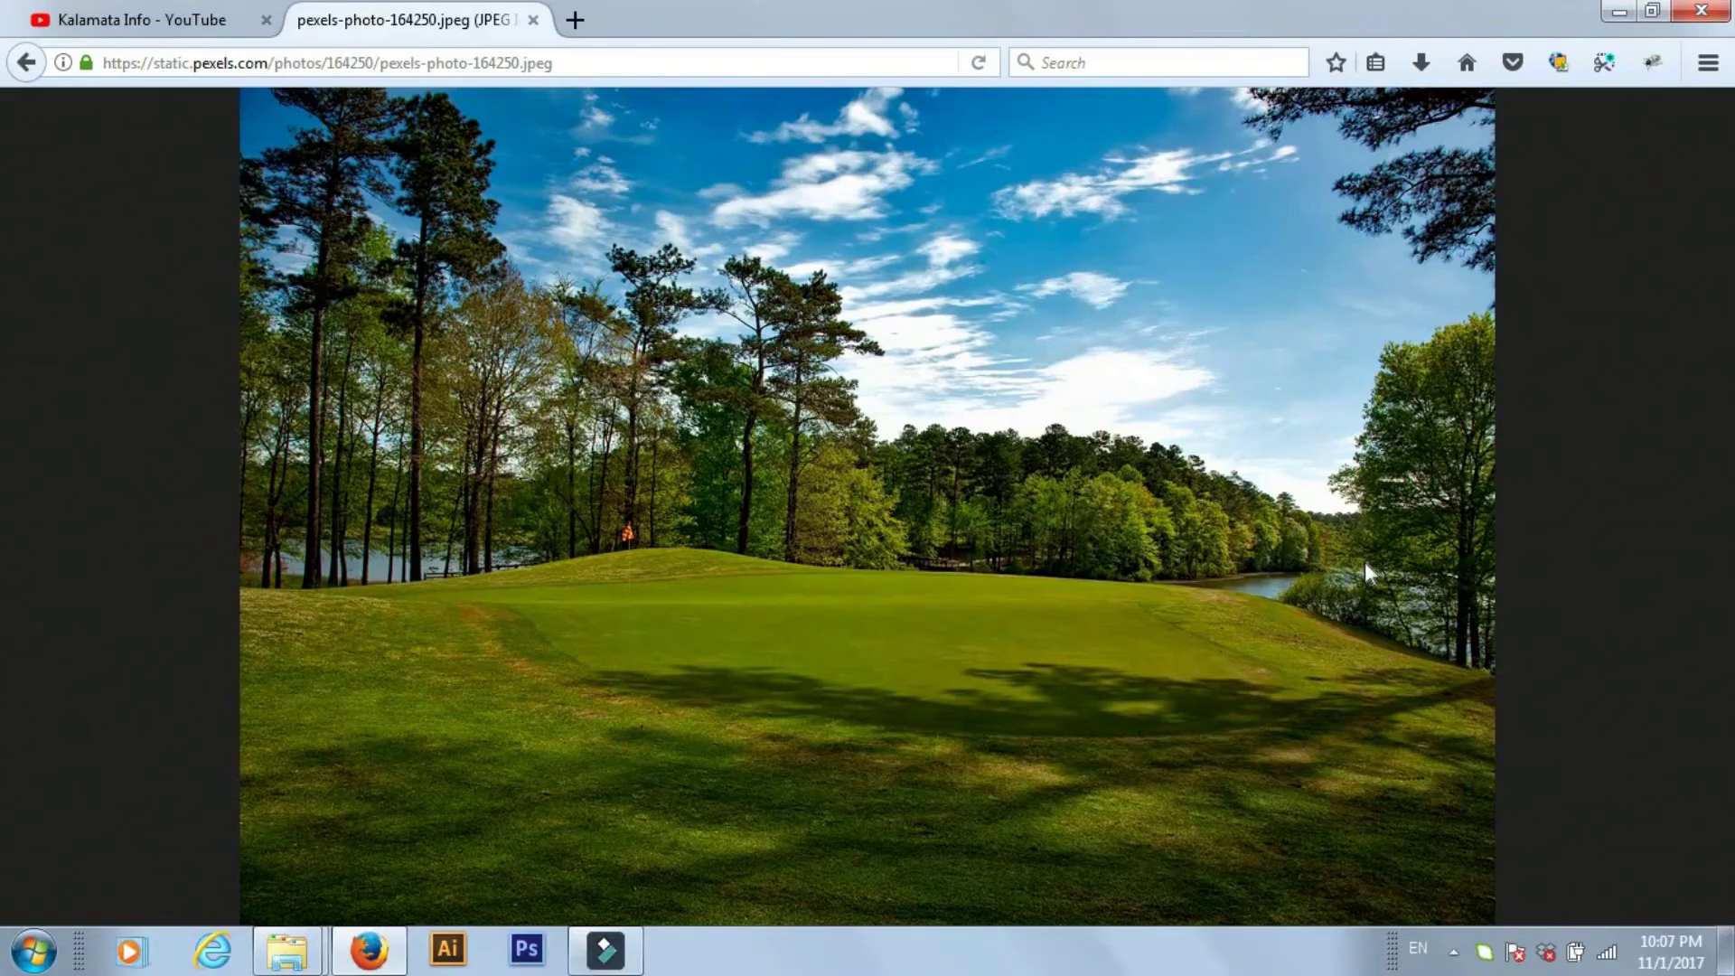
pyautogui.click(534, 20)
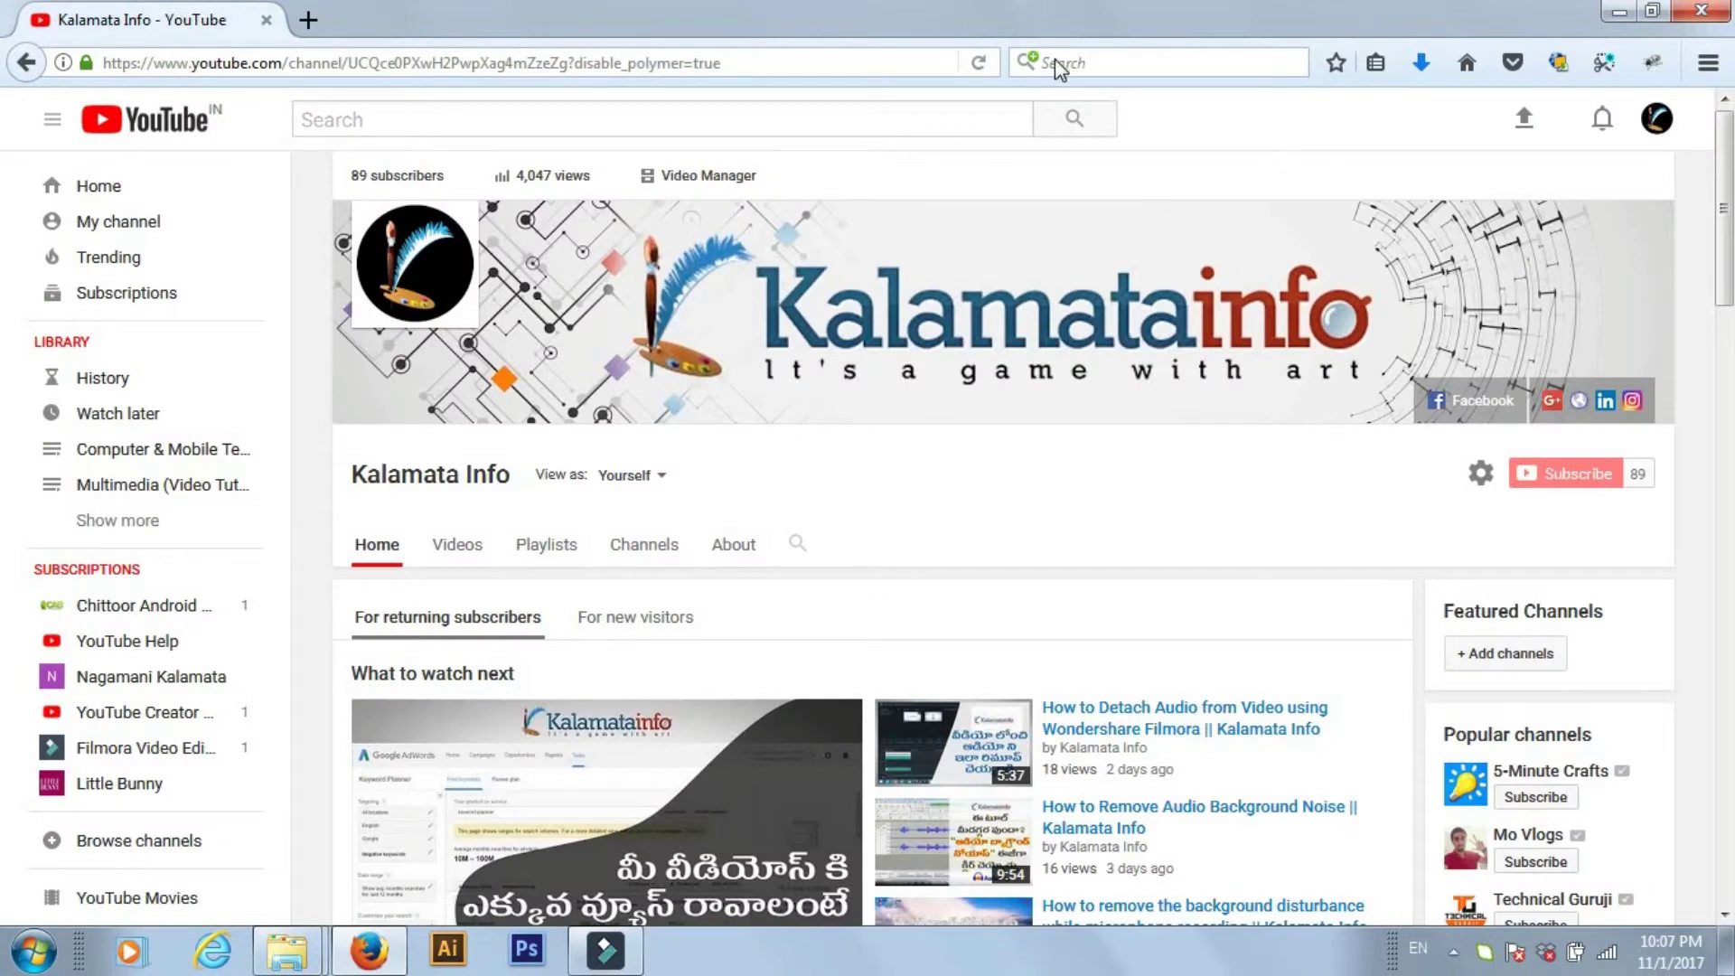
pyautogui.click(1611, 13)
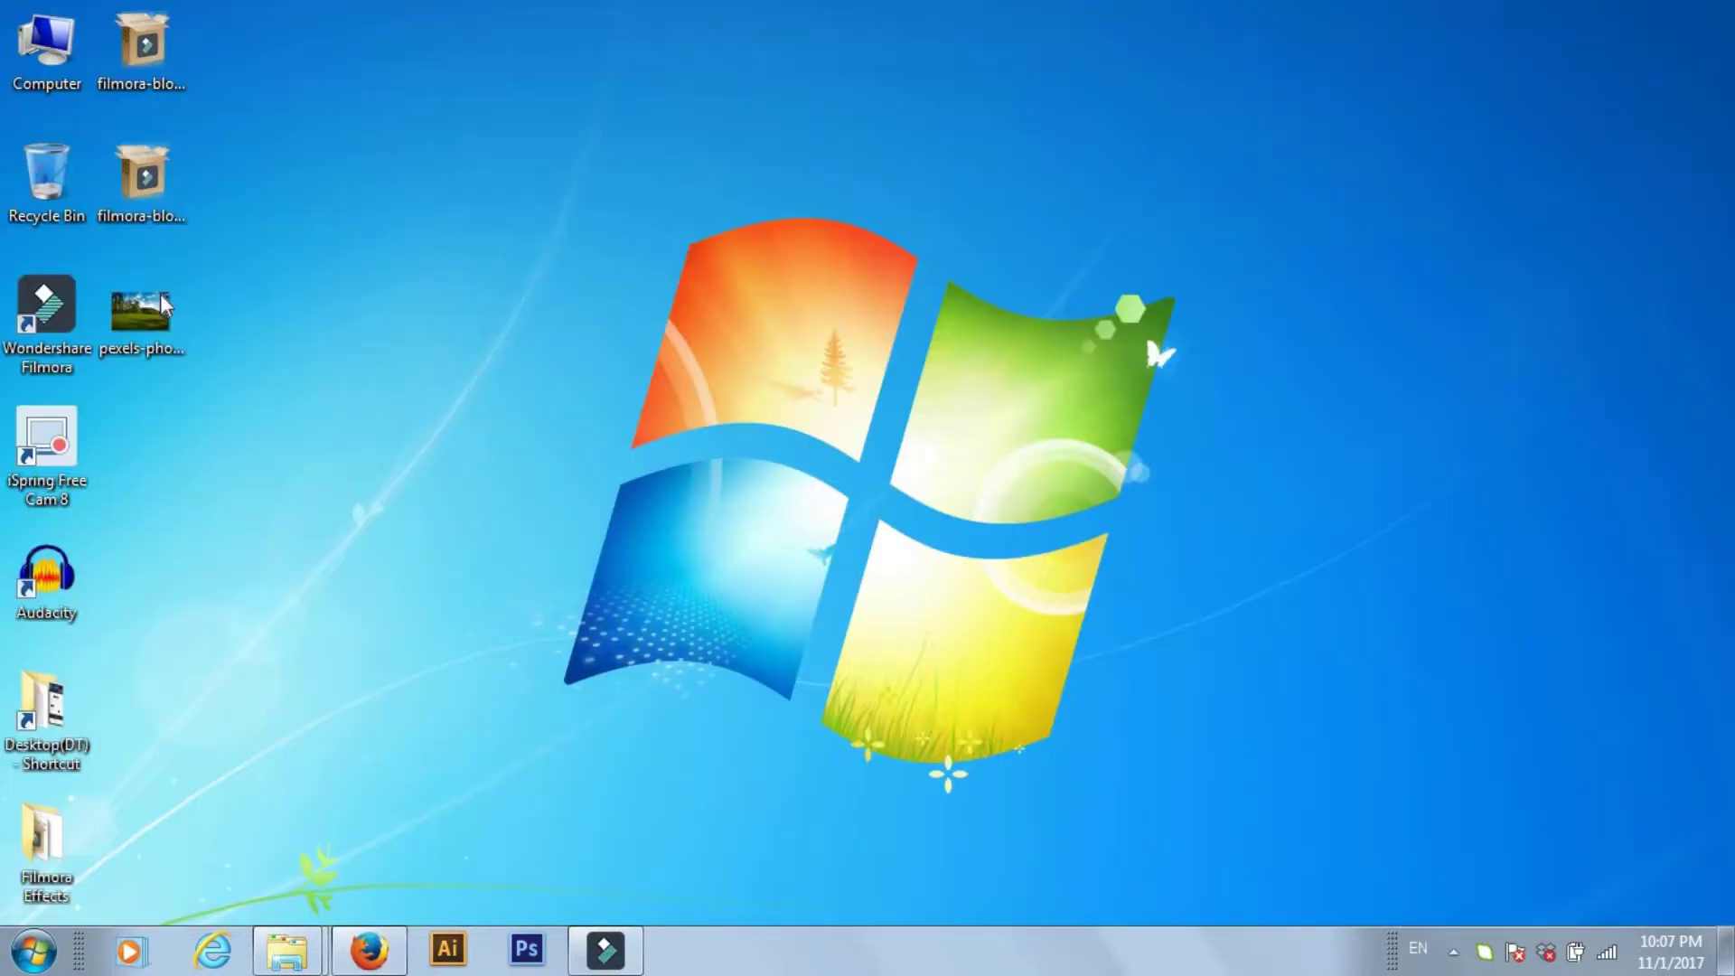
# Step: Switch back to the Filmora window
pyautogui.click(606, 960)
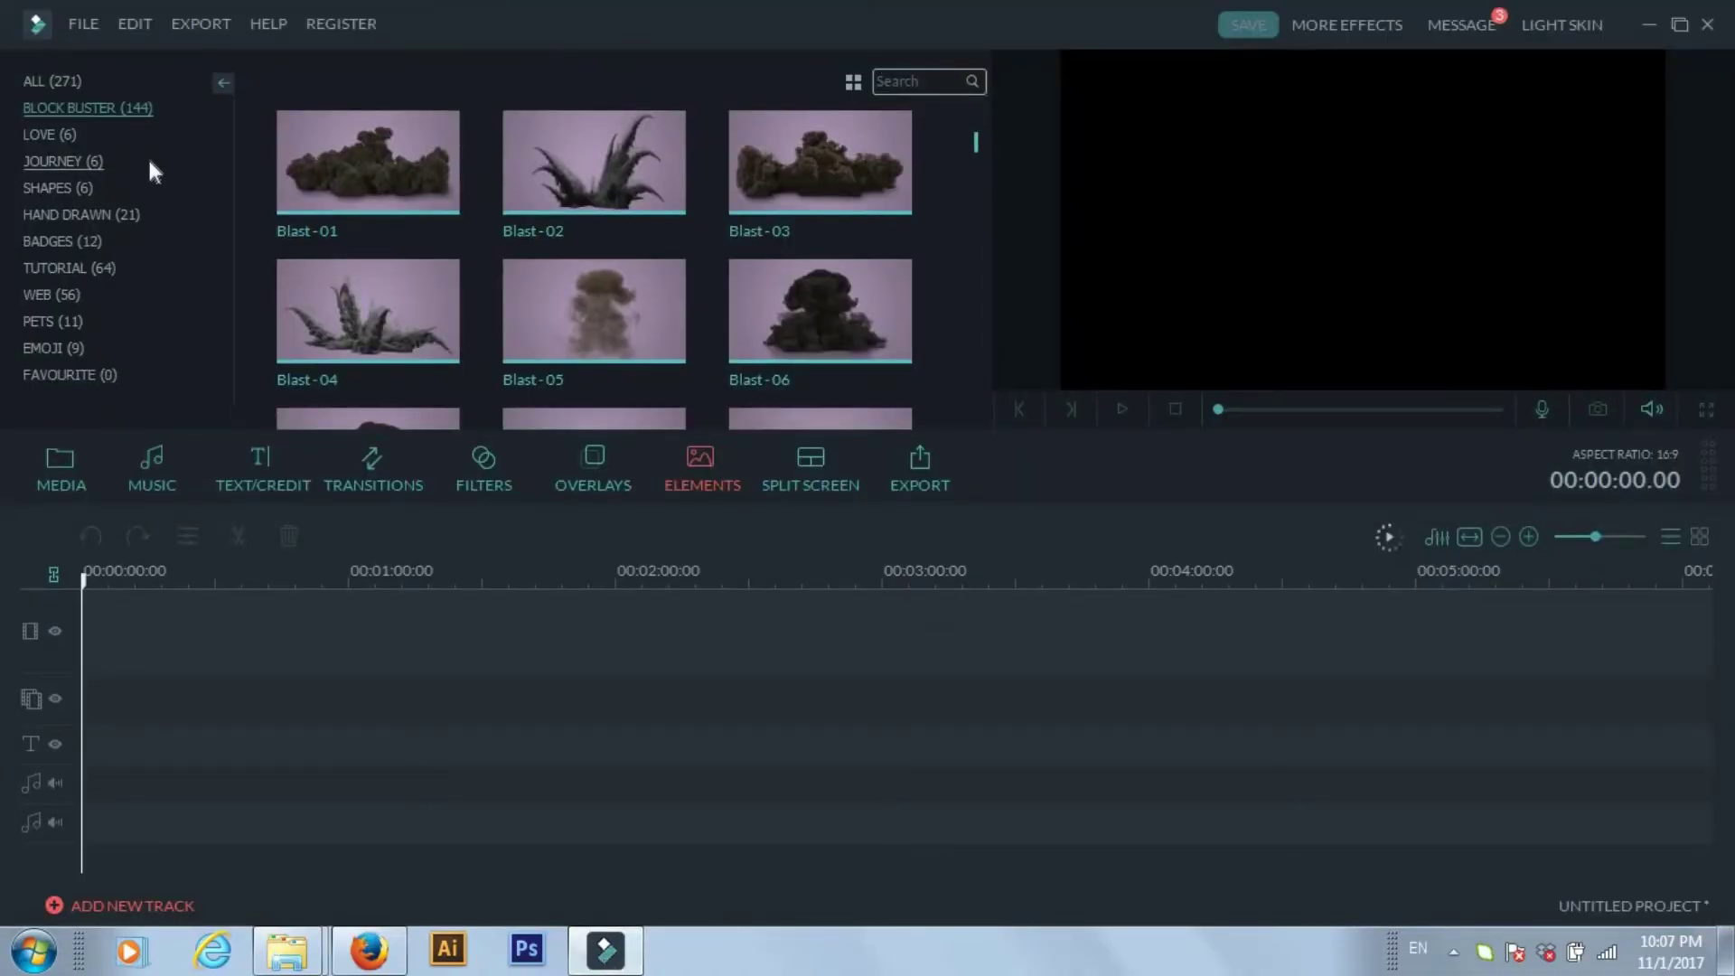
pyautogui.click(80, 25)
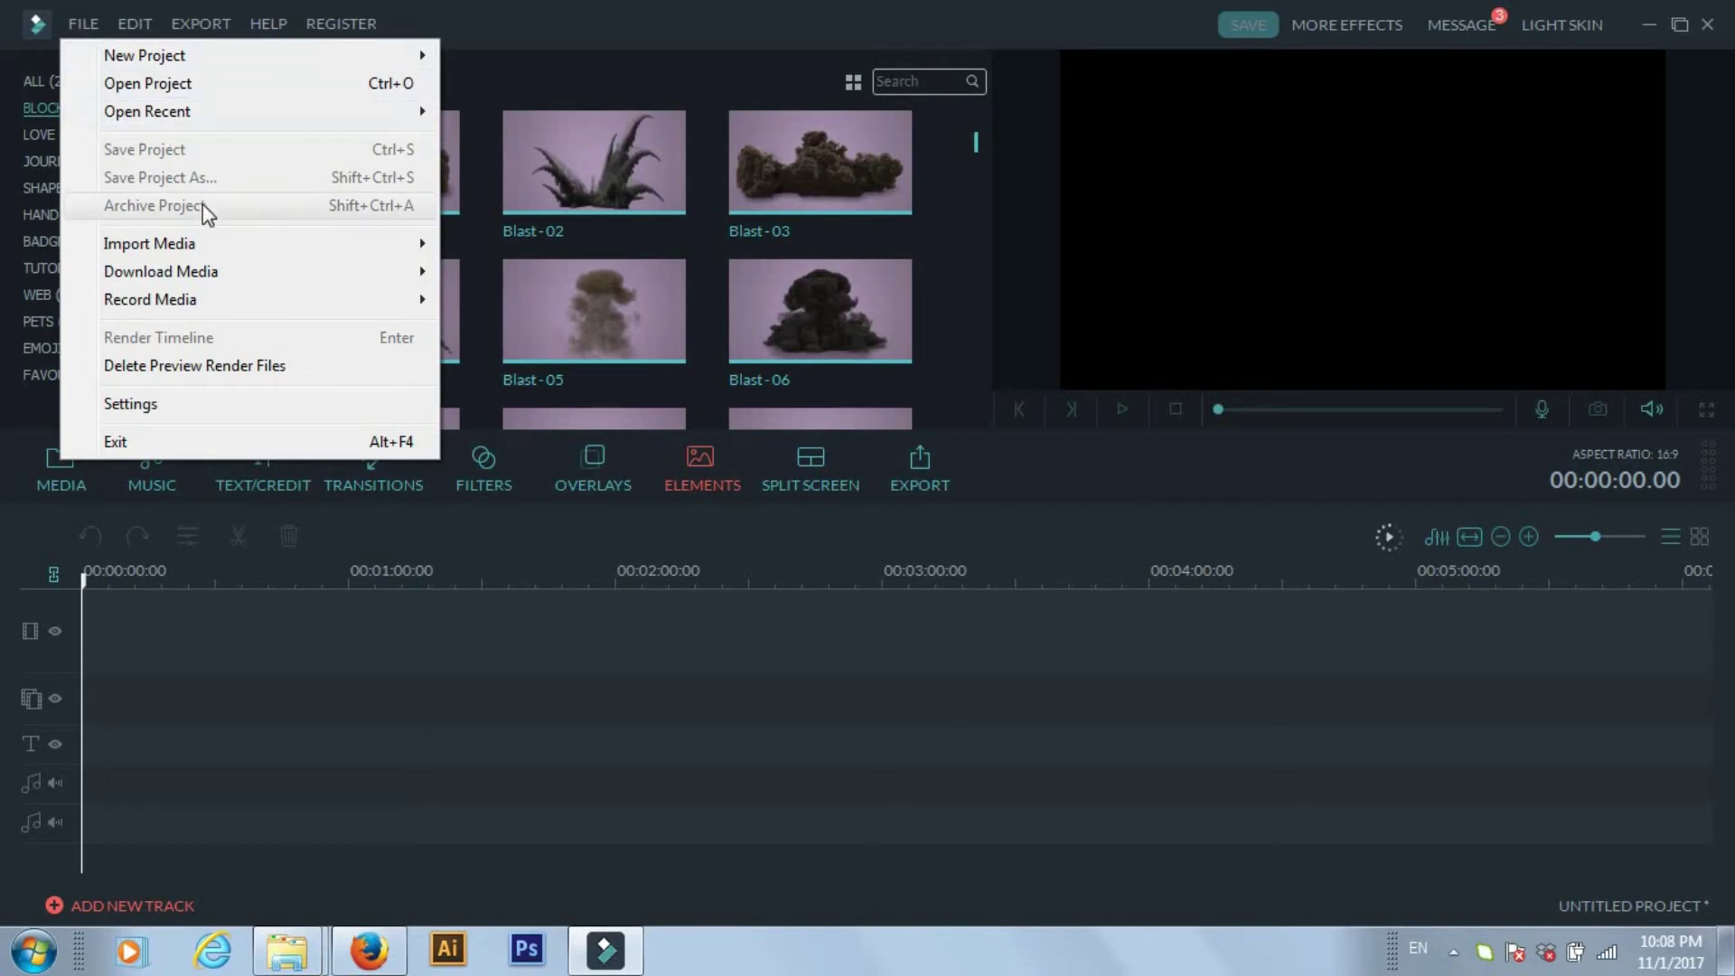
pyautogui.moveTo(317, 253)
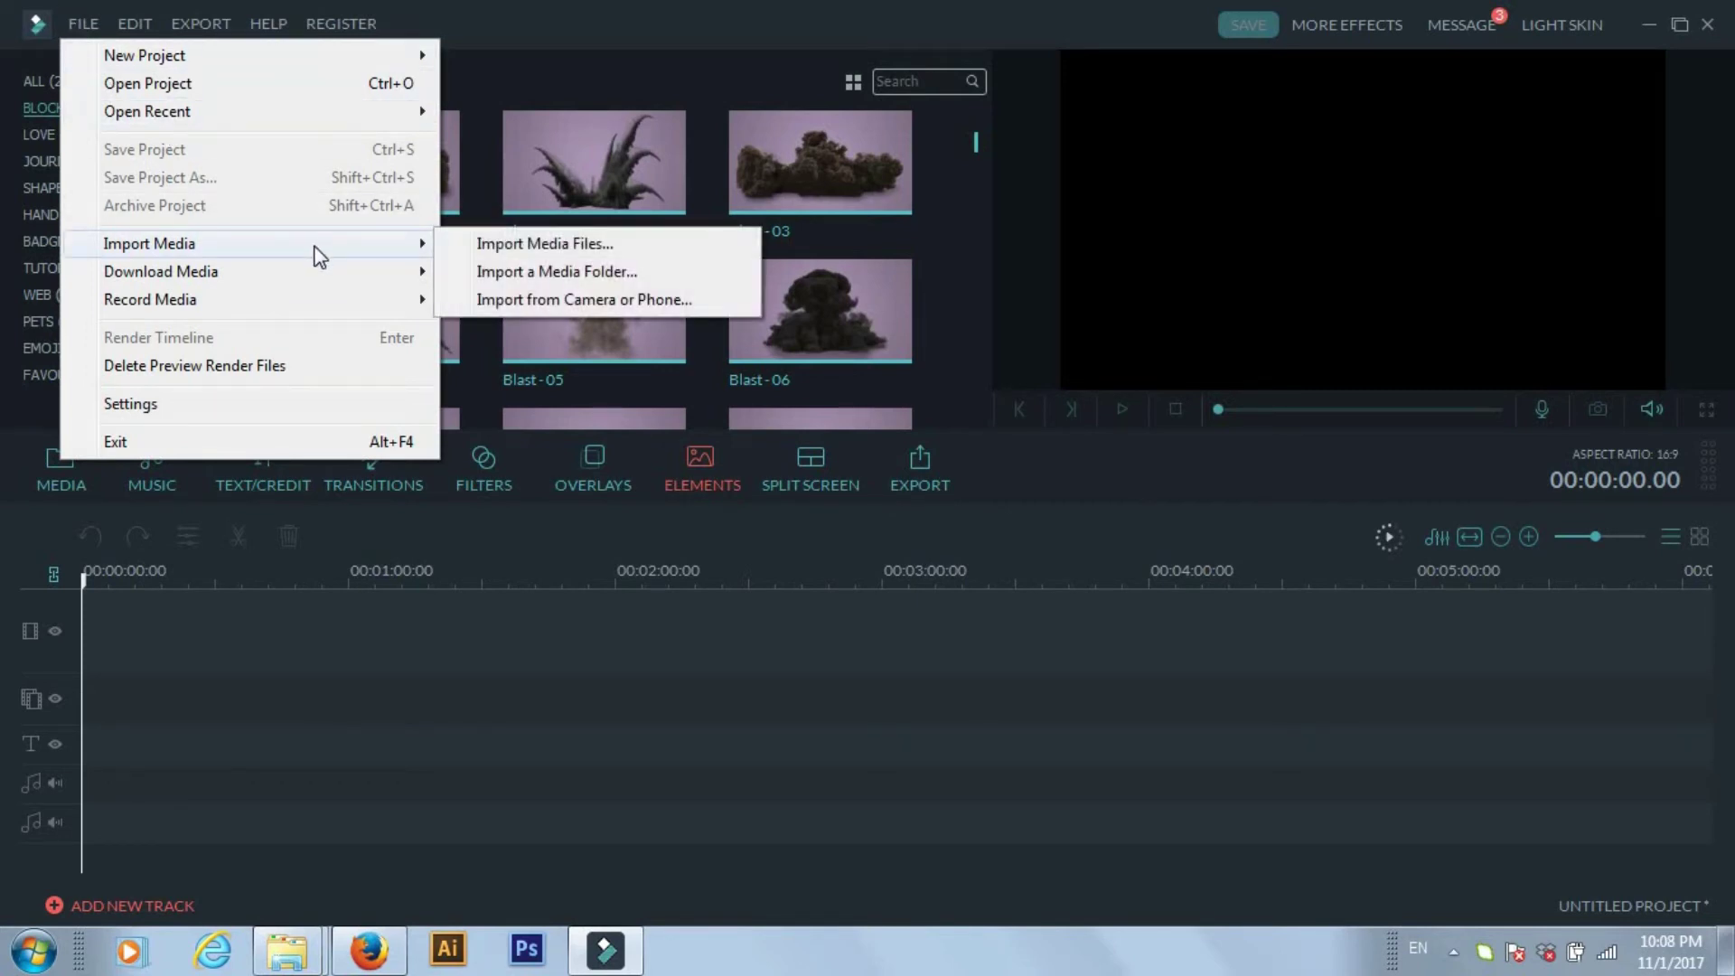
pyautogui.click(532, 246)
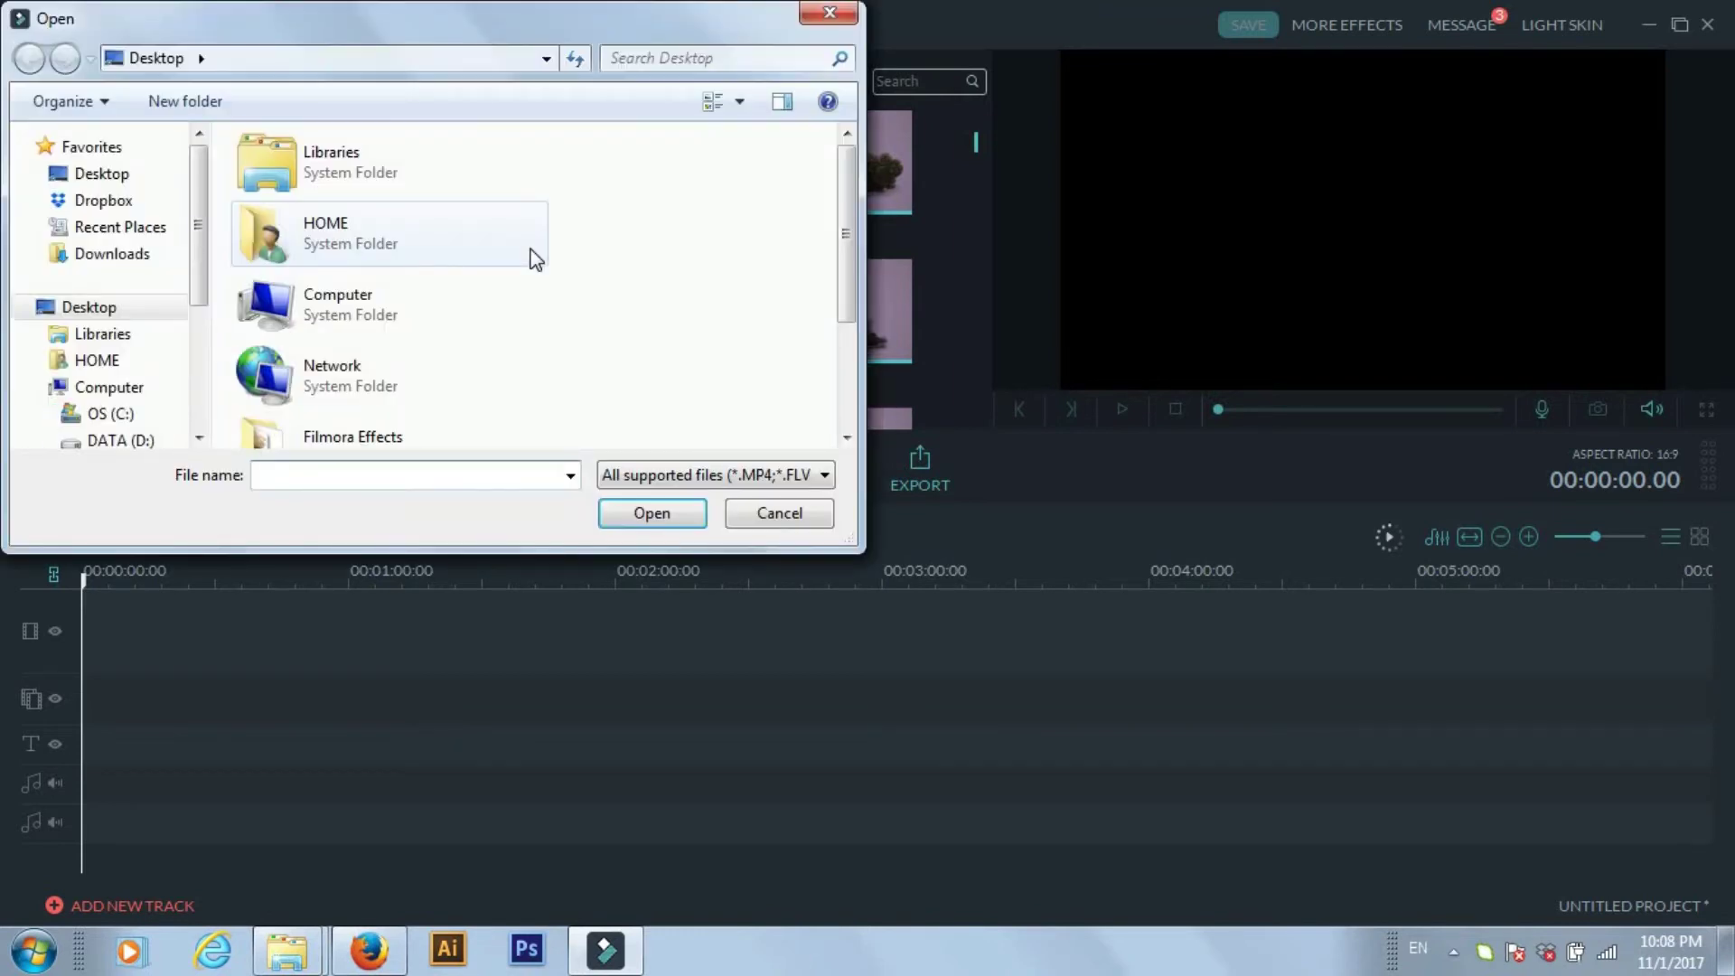
pyautogui.click(768, 513)
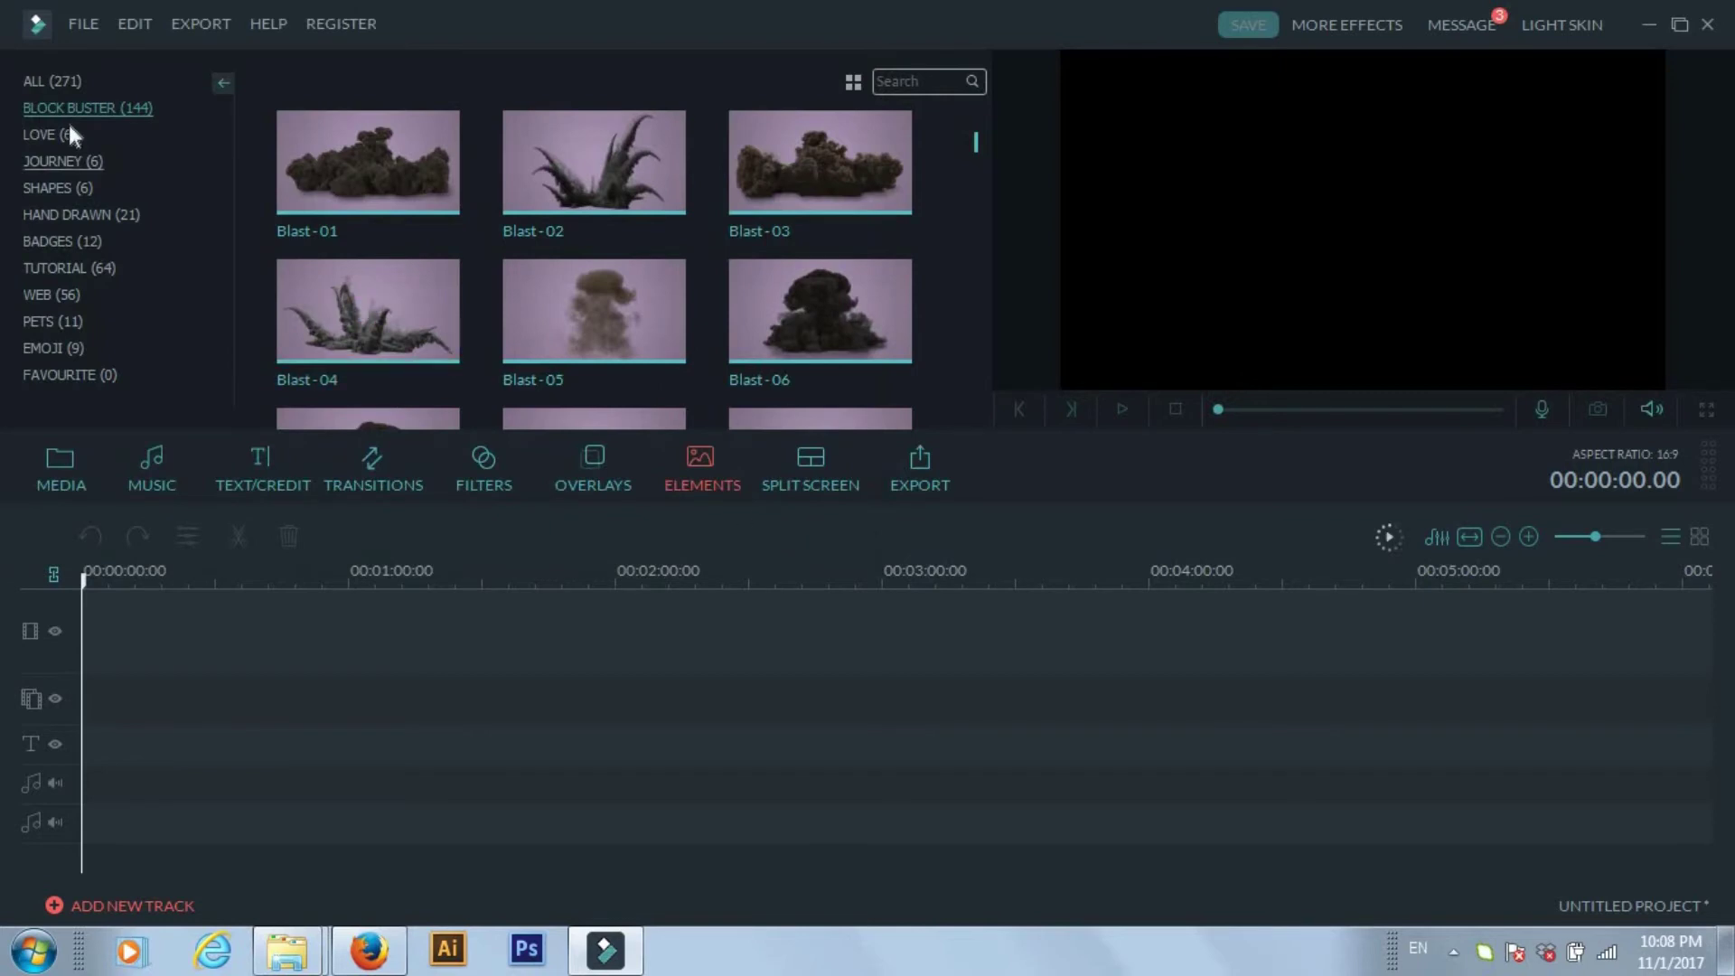
# Step: Import pexels-photo-164250.jpeg from the Desktop into the project's media album
pyautogui.click(55, 472)
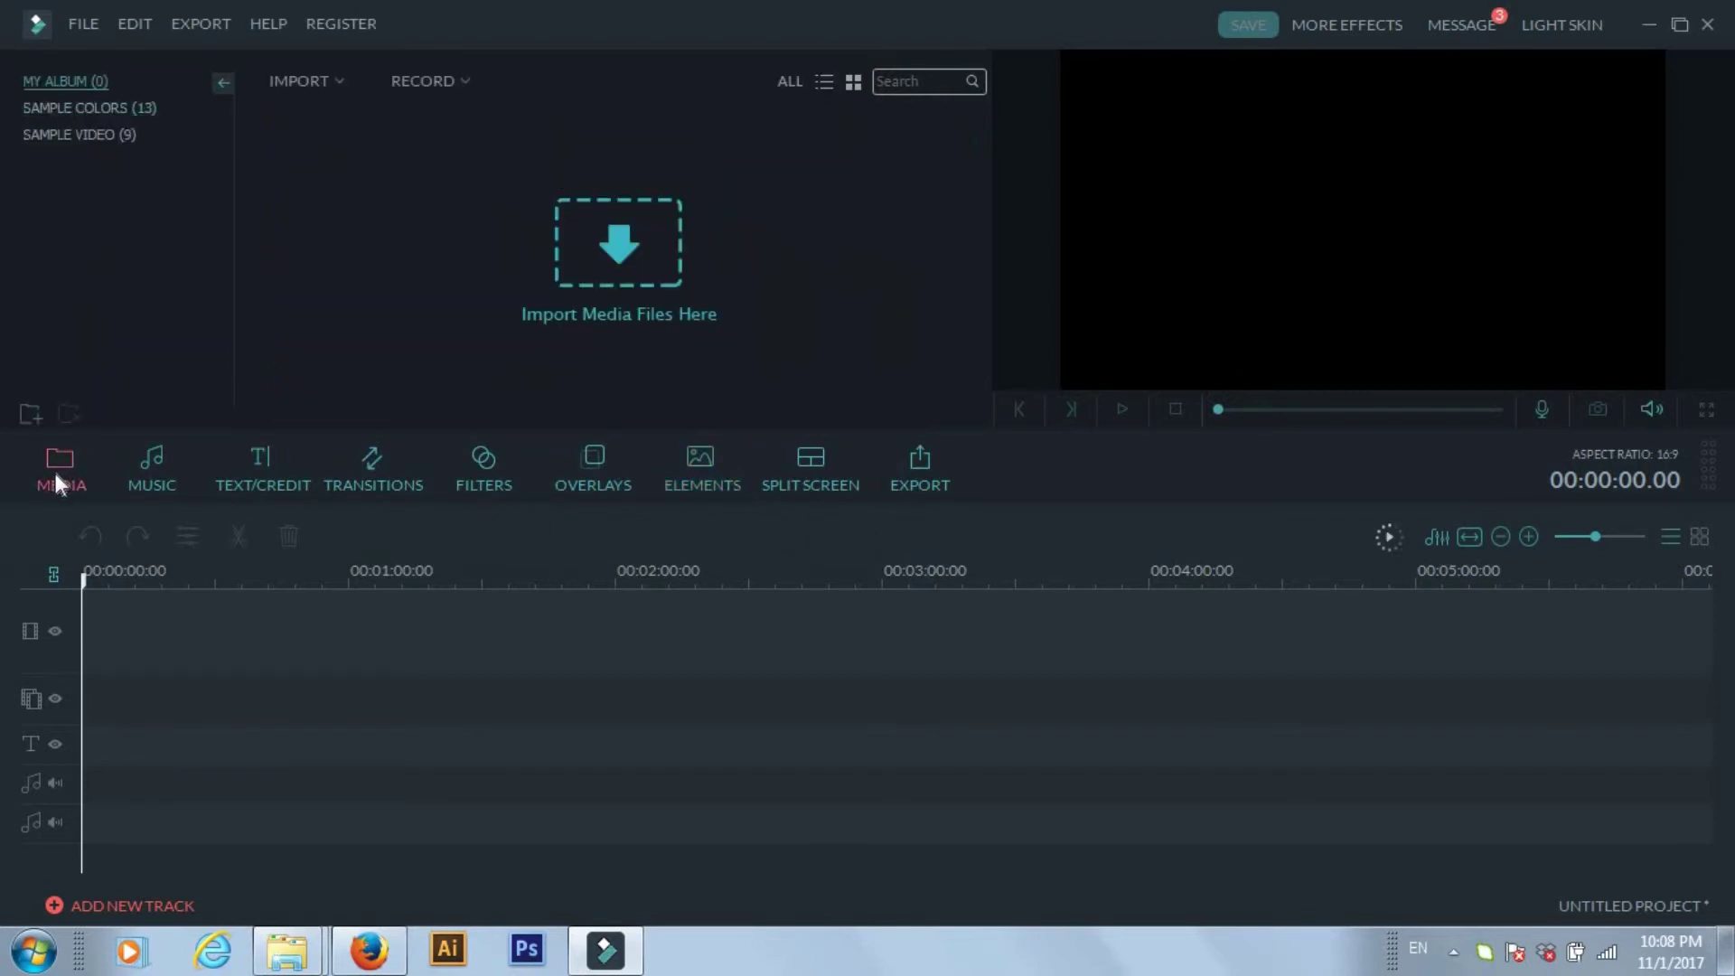
pyautogui.click(622, 256)
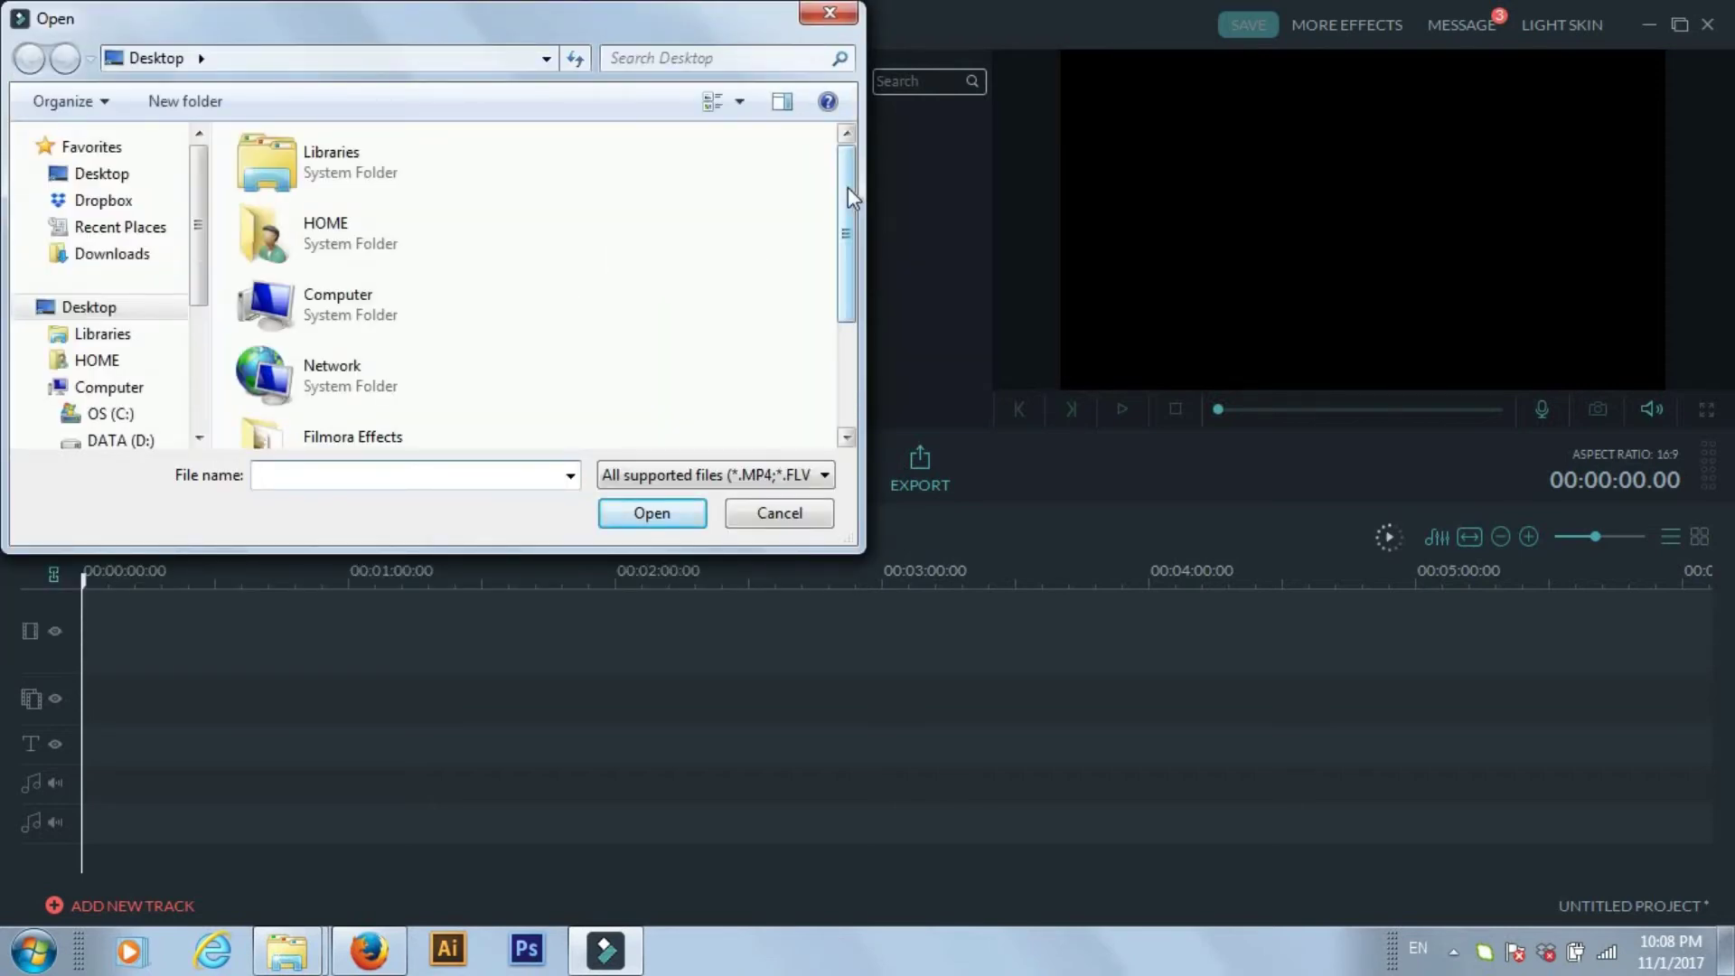
pyautogui.moveTo(848, 187); pyautogui.dragTo(844, 311)
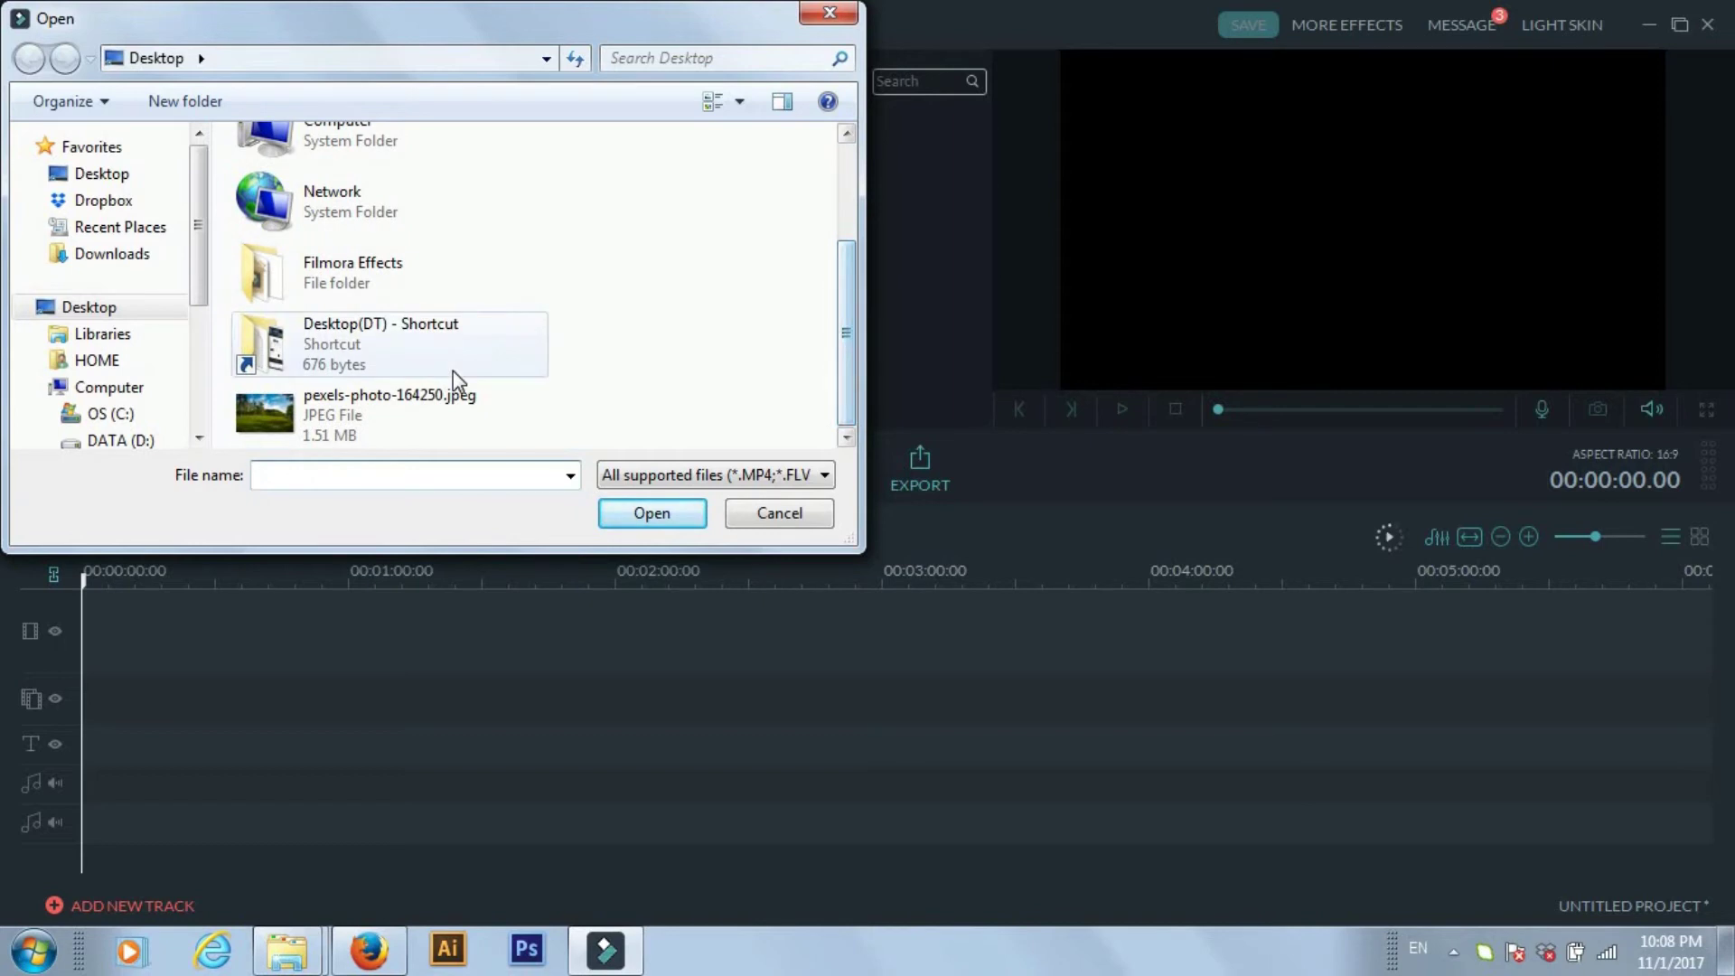
pyautogui.click(410, 400)
pyautogui.click(624, 520)
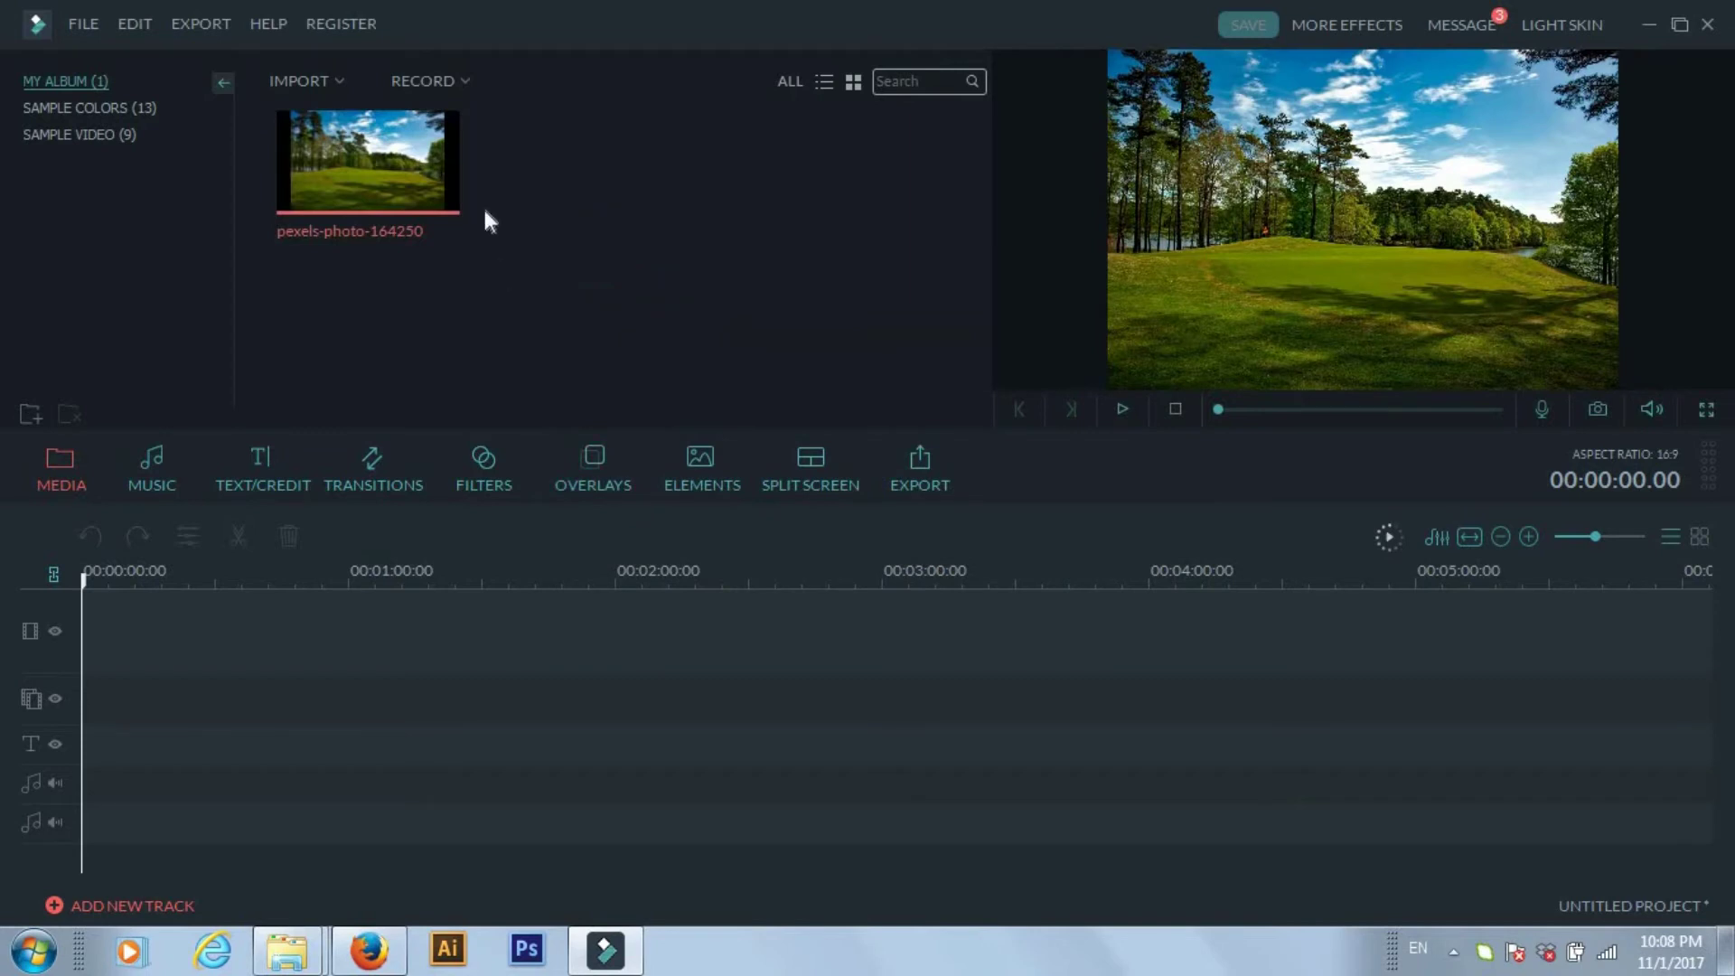
# Step: Place the landscape photo at the start of the video track, extend it to about 34 seconds, and return the playhead to the start
pyautogui.moveTo(414, 154); pyautogui.dragTo(181, 634)
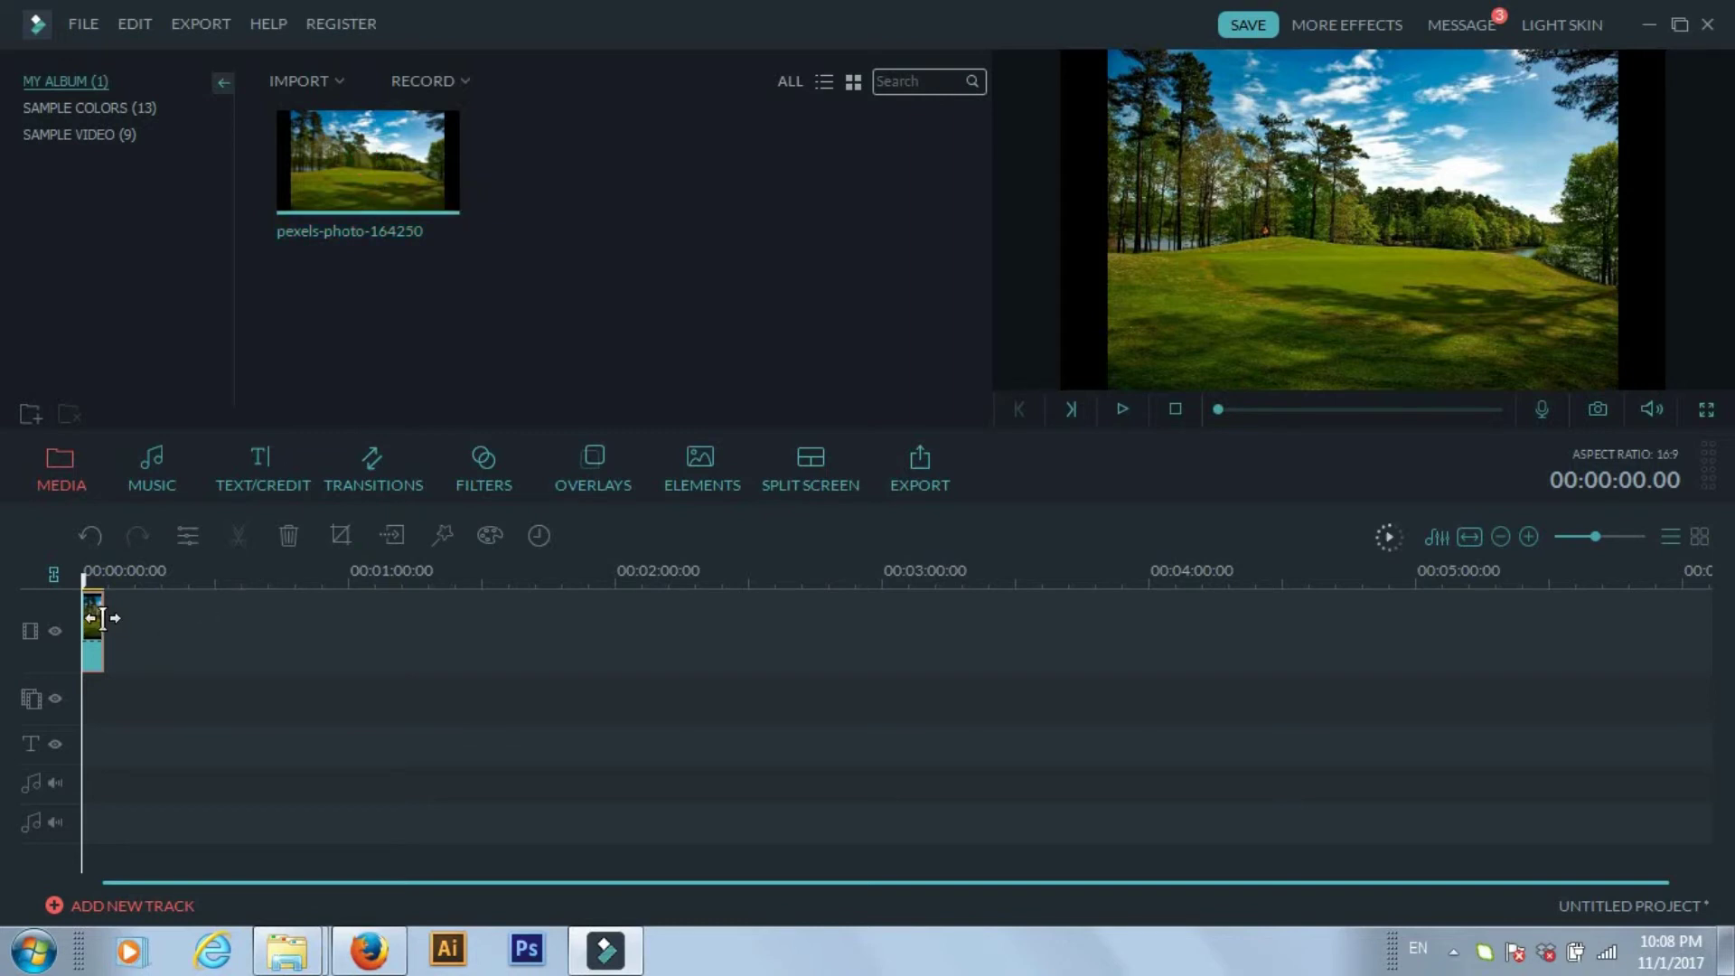
pyautogui.moveTo(102, 618); pyautogui.dragTo(234, 620)
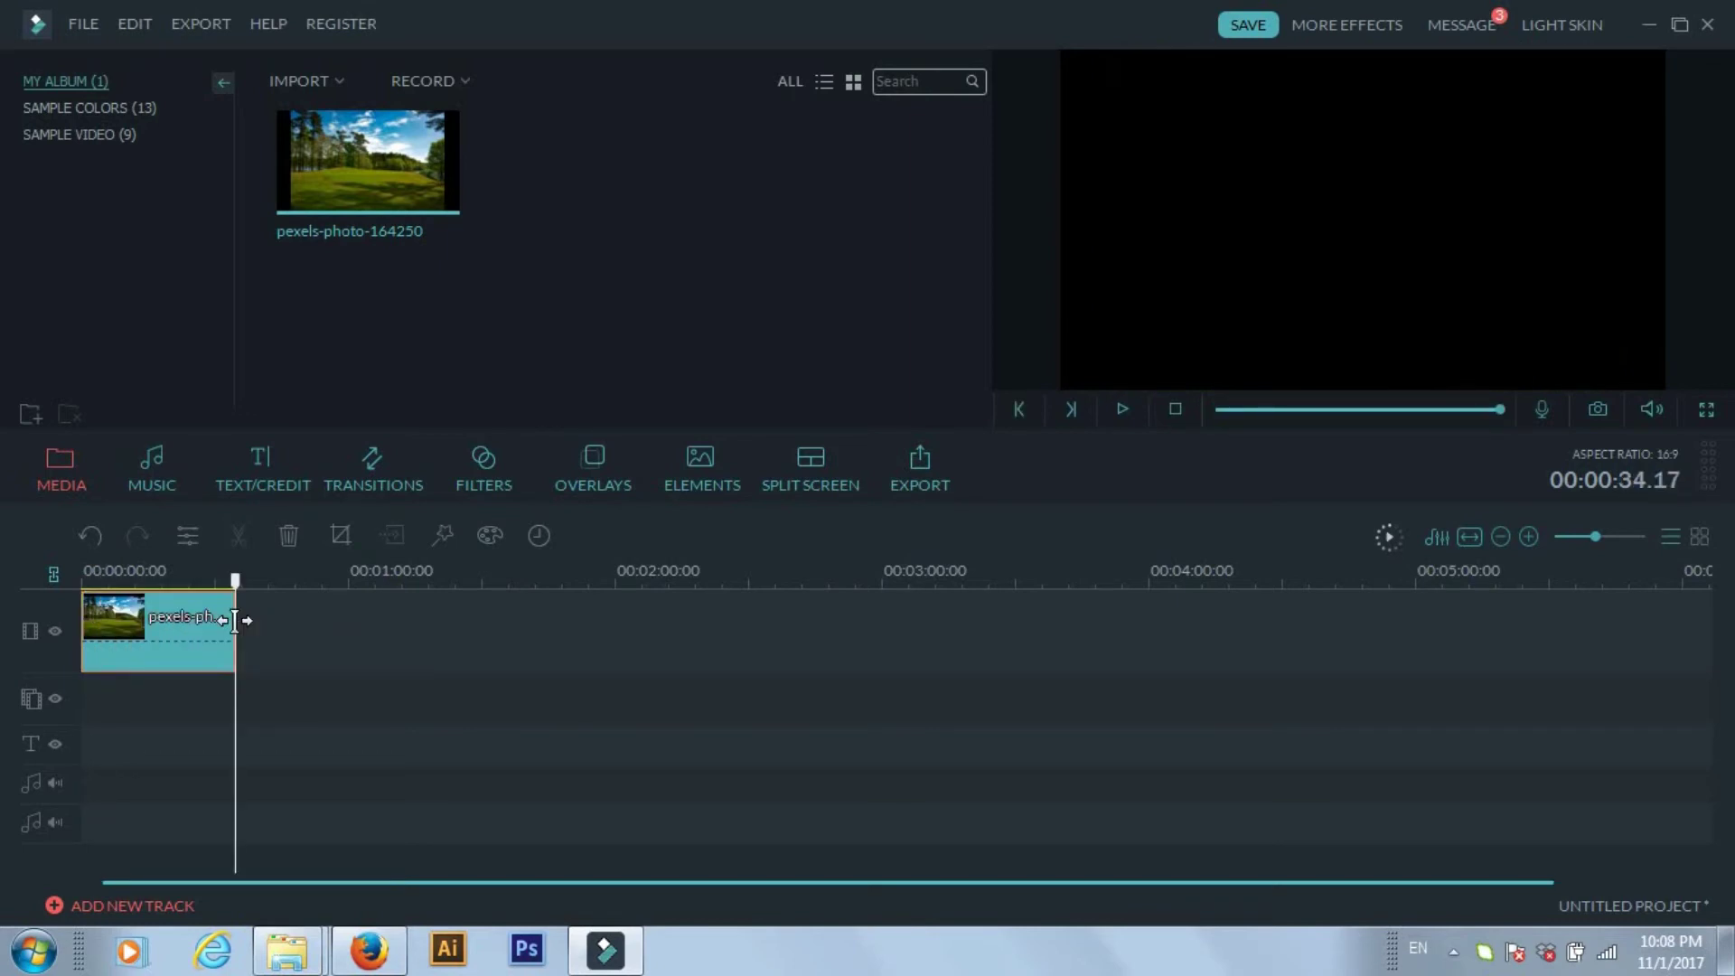
pyautogui.moveTo(237, 580); pyautogui.dragTo(80, 577)
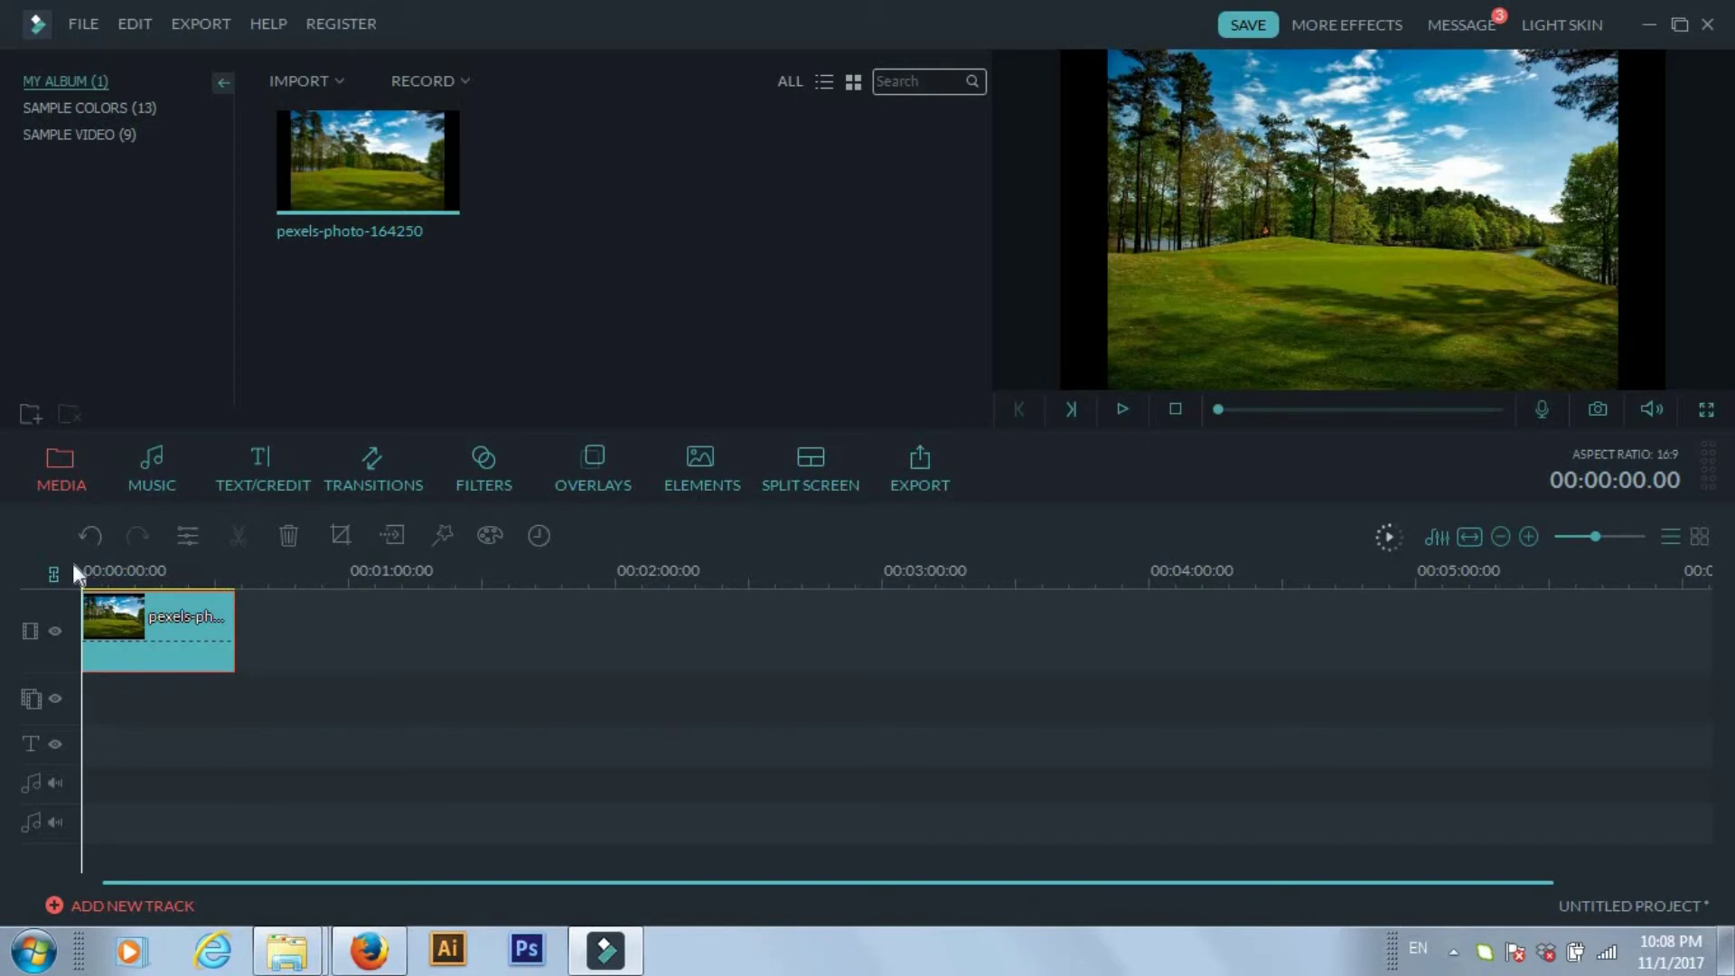
# Step: Add the Destruction-01 element from the Block Buster category to the project at the start of the timeline
pyautogui.click(707, 484)
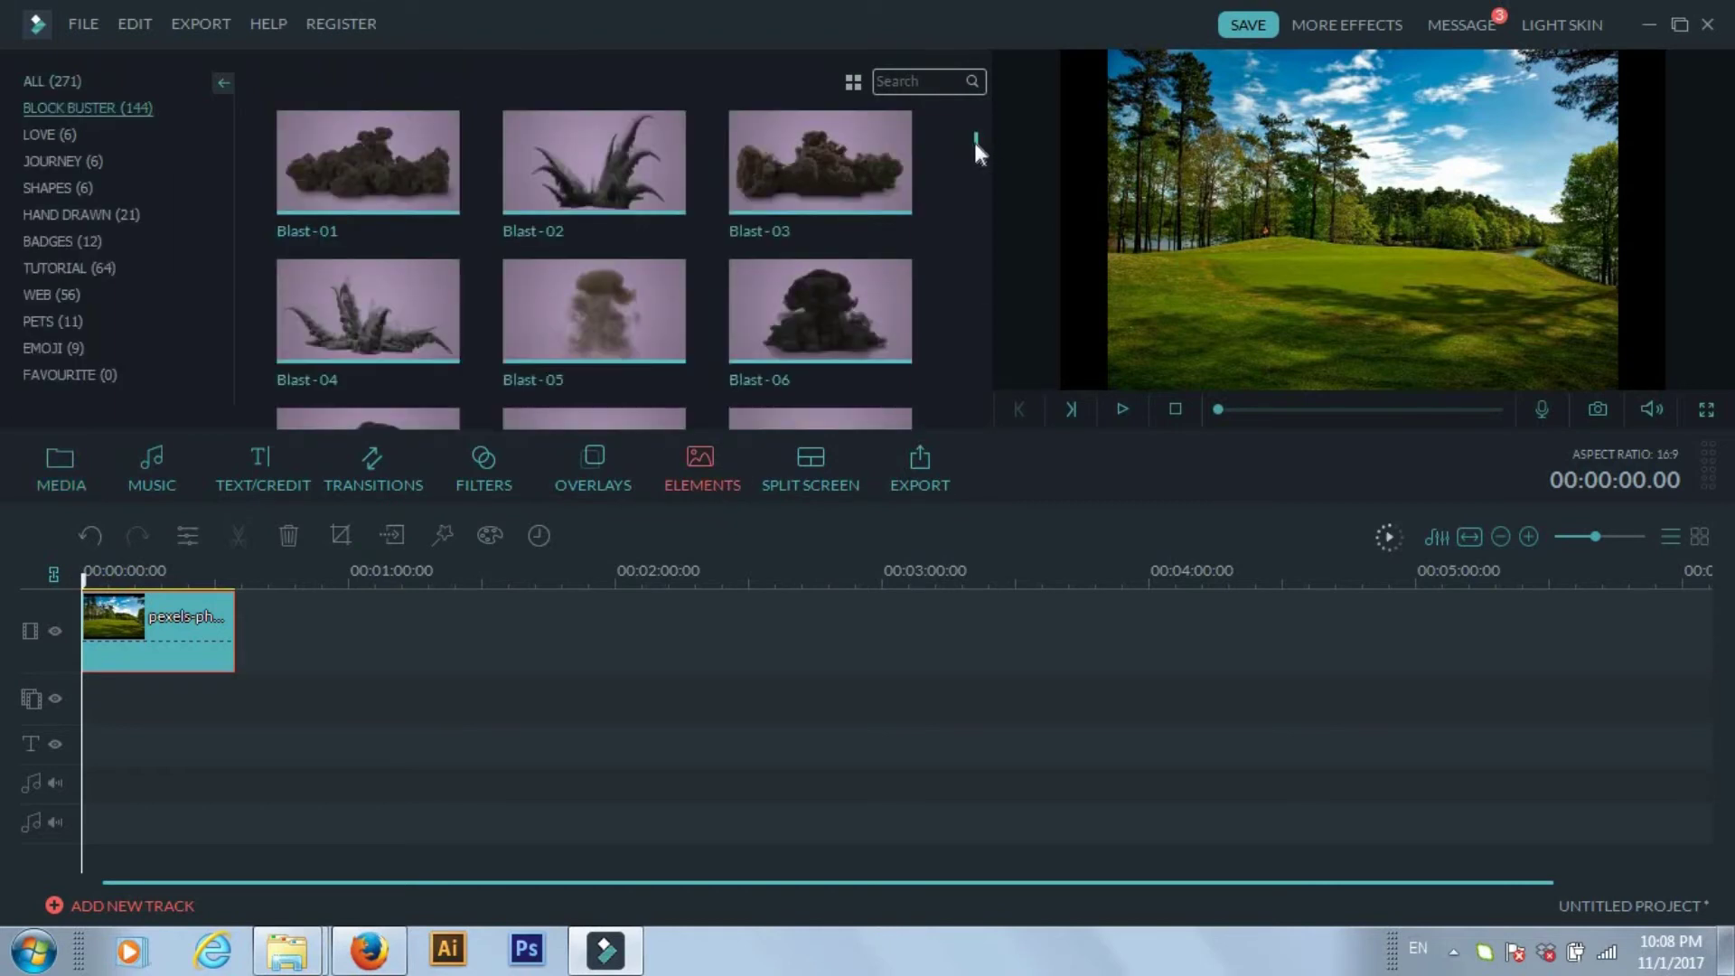
pyautogui.moveTo(978, 144); pyautogui.dragTo(977, 291)
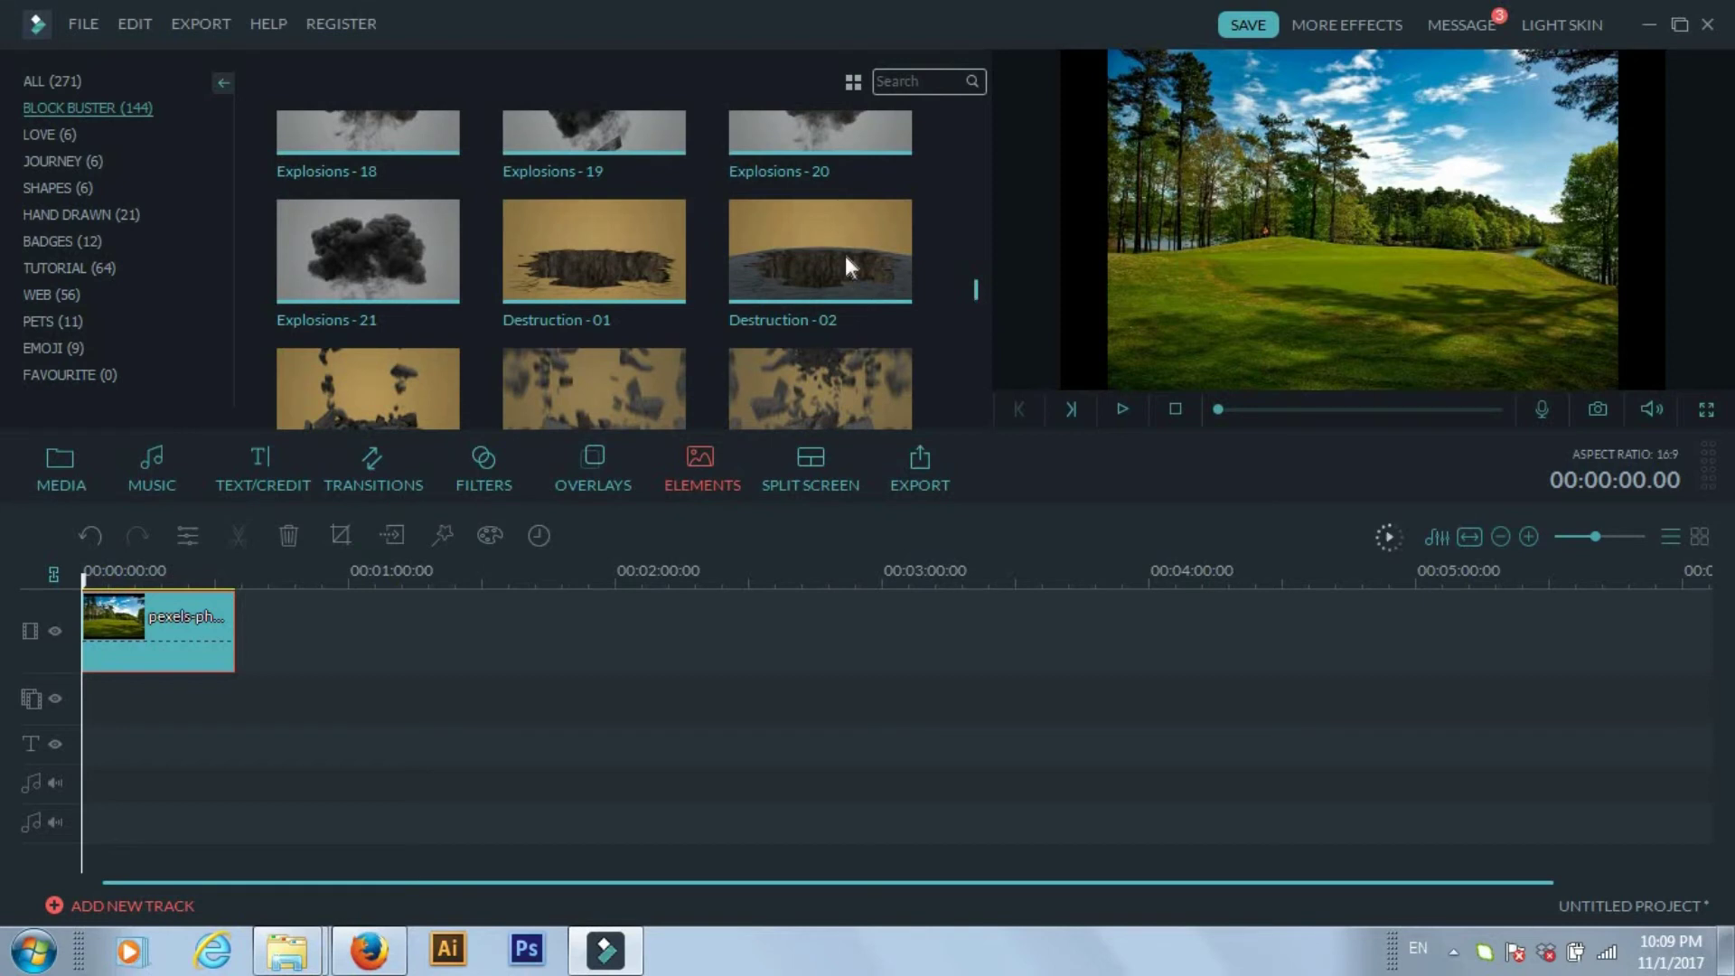
pyautogui.moveTo(624, 222)
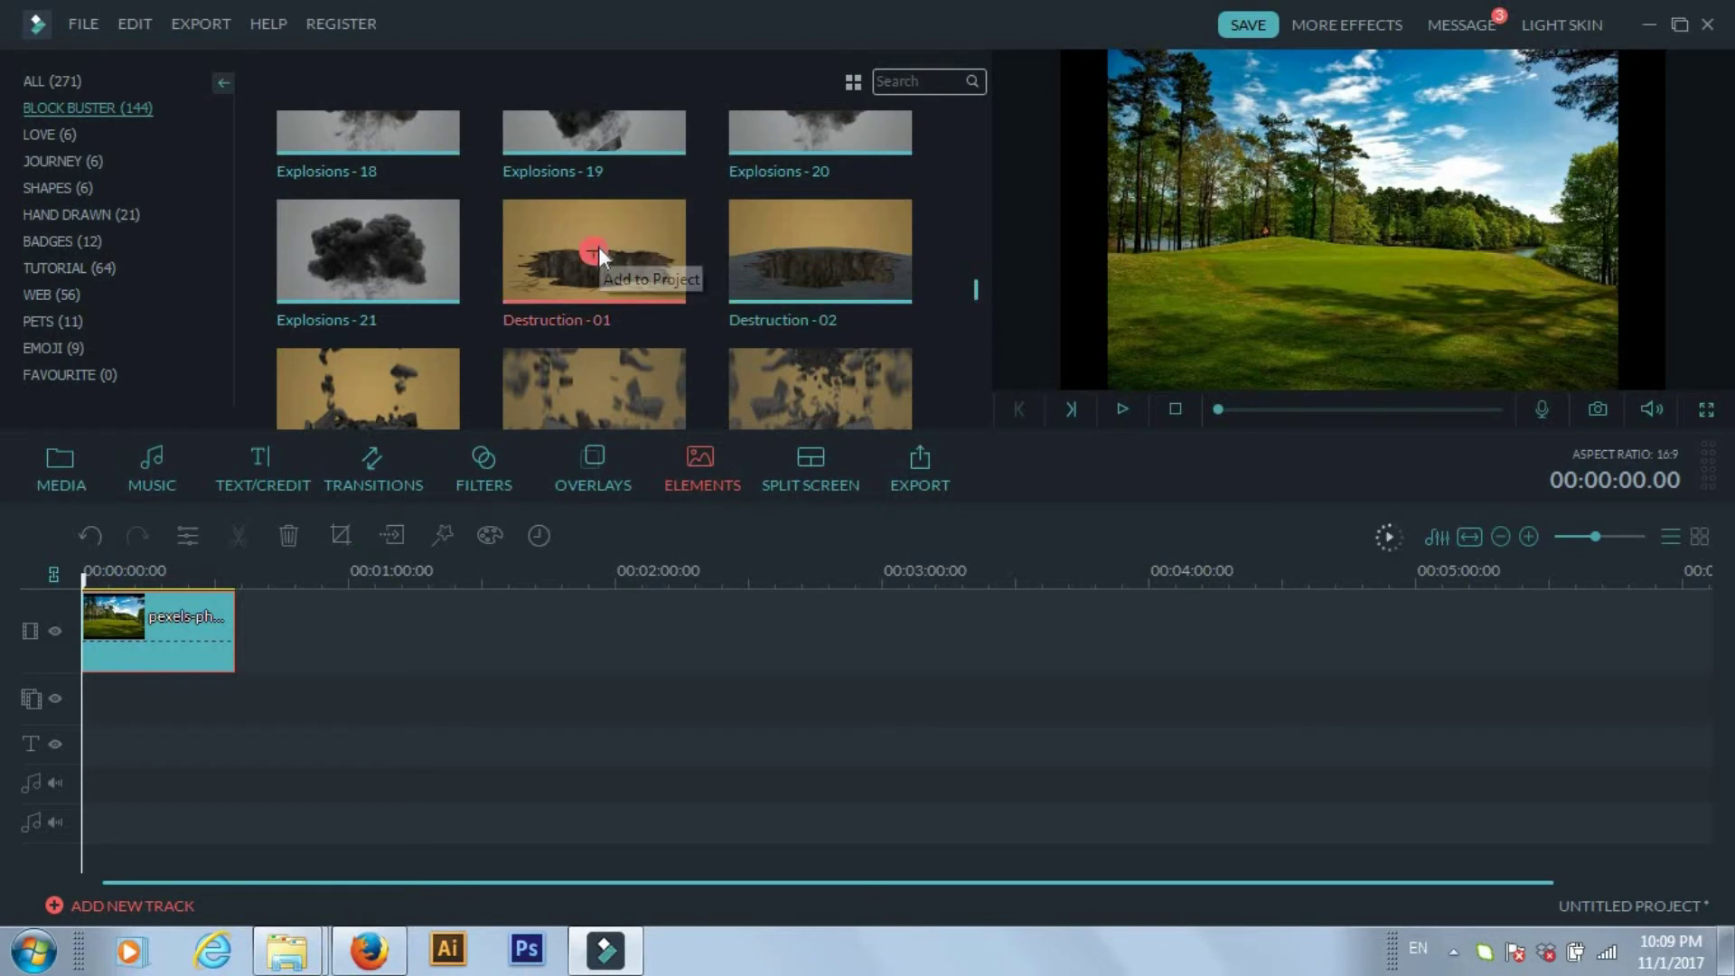
pyautogui.click(594, 251)
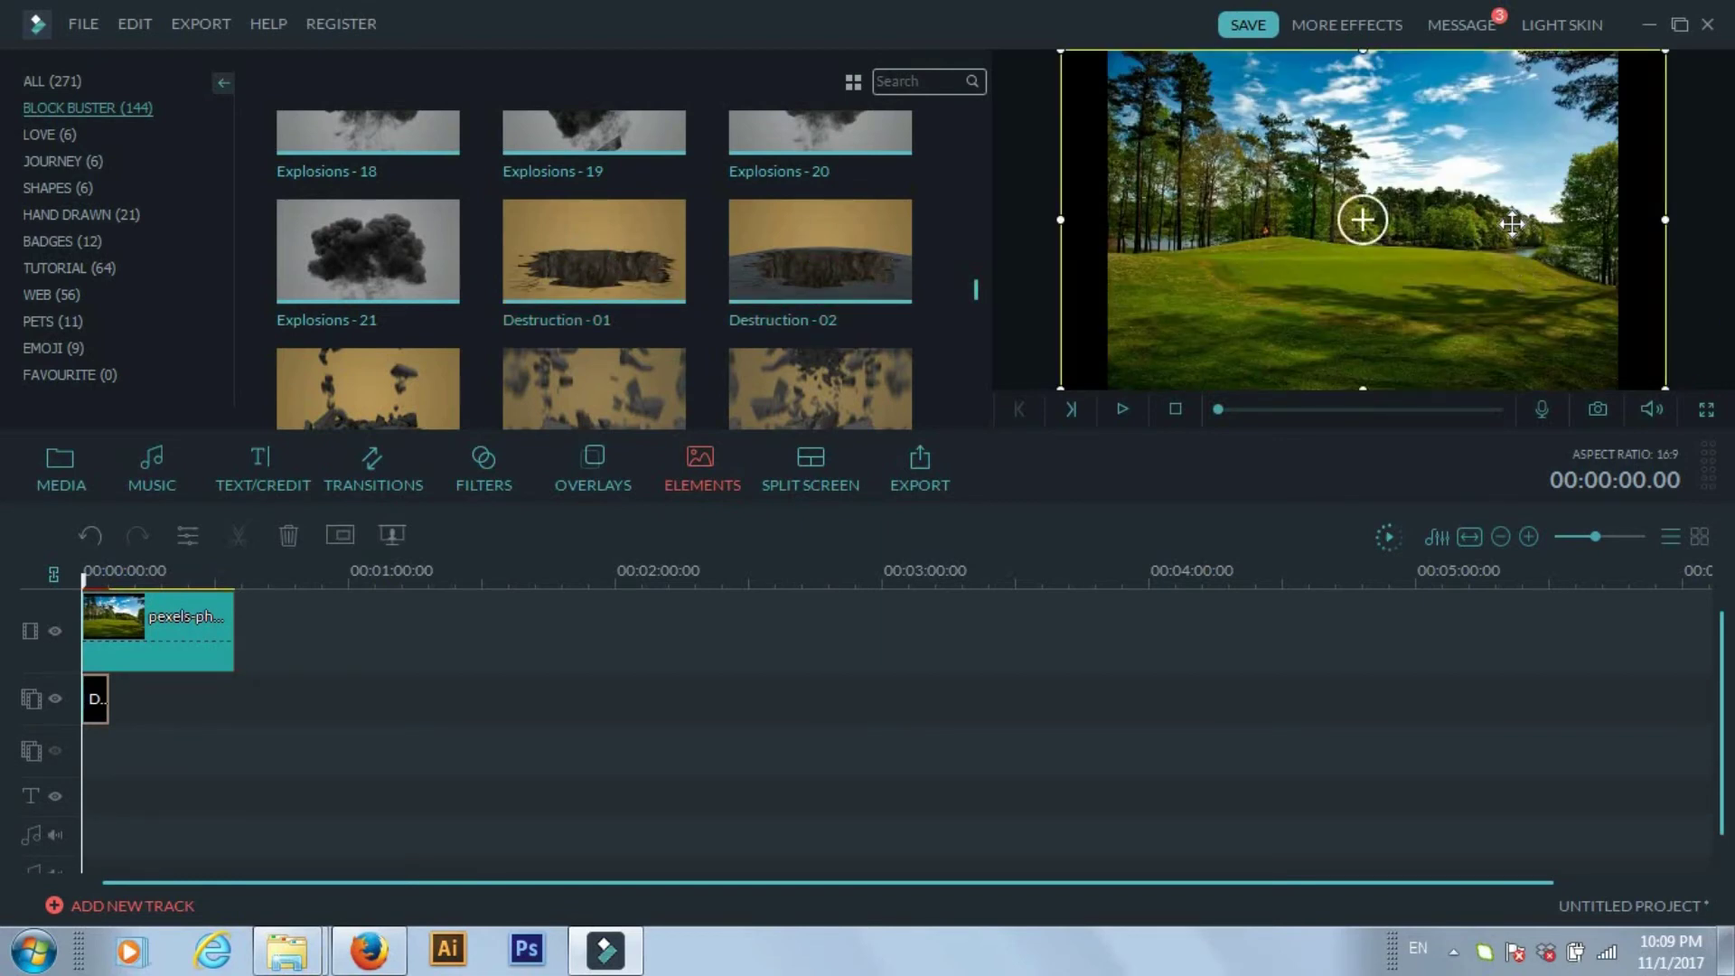
# Step: Play to about 2 seconds, pause, and shrink the Destruction-01 element so it sits on the grassy mound in the photo
pyautogui.press('space')
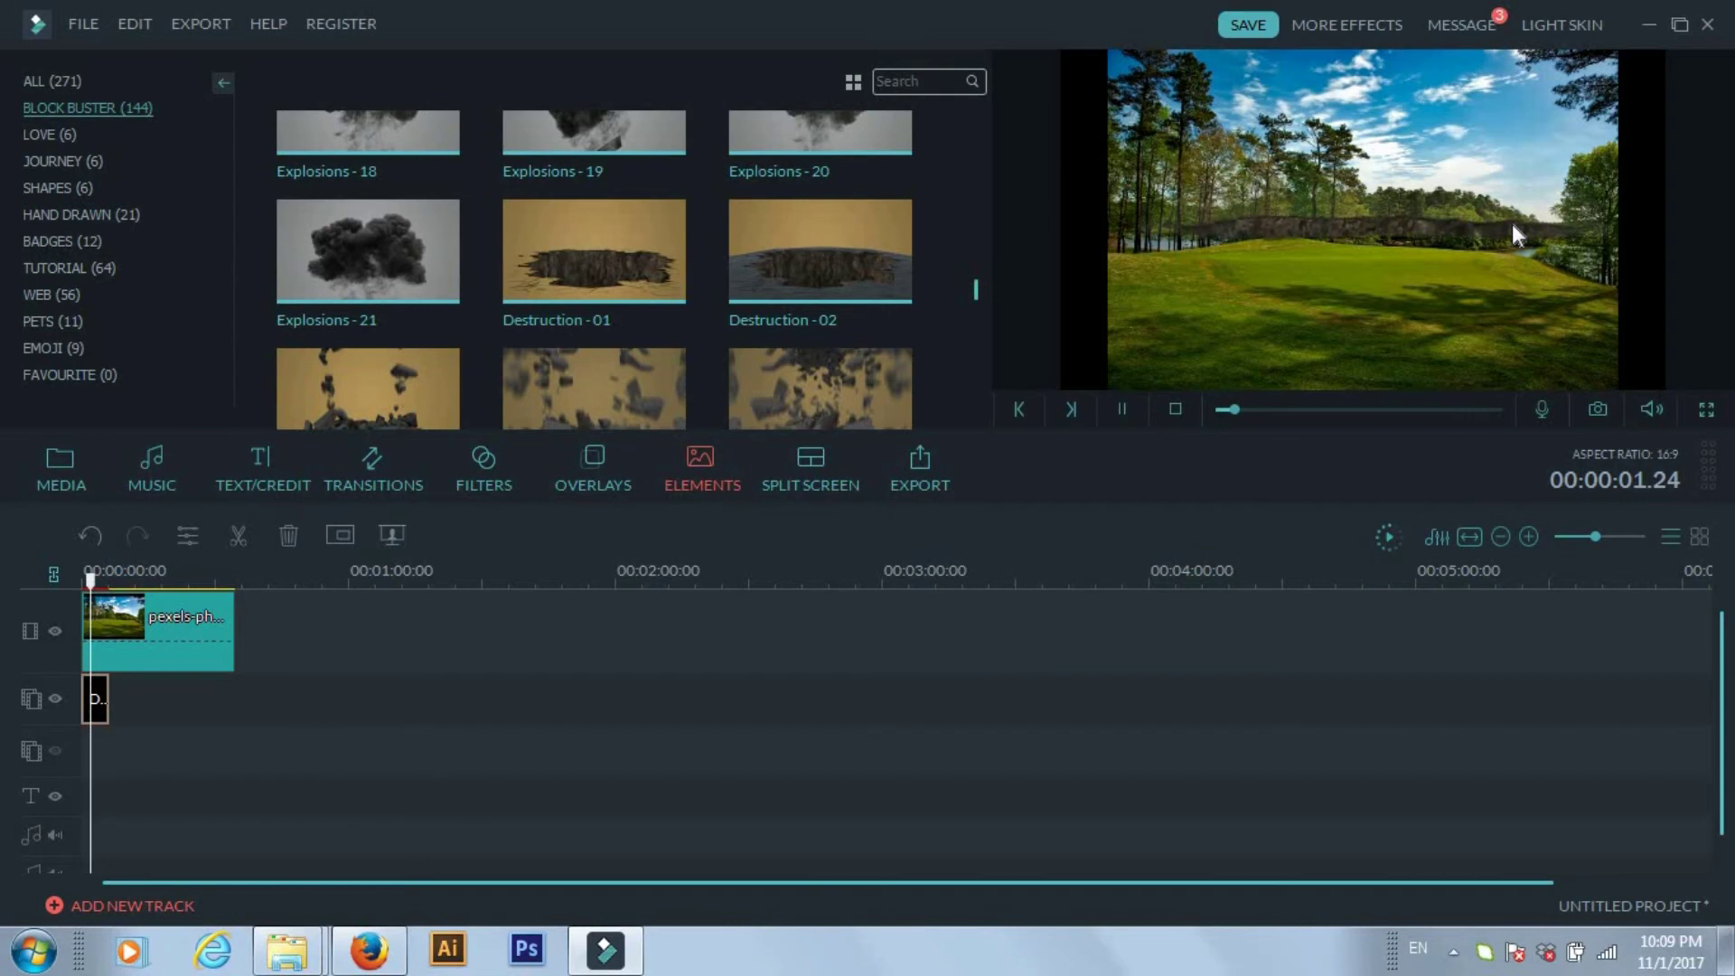
pyautogui.press('space')
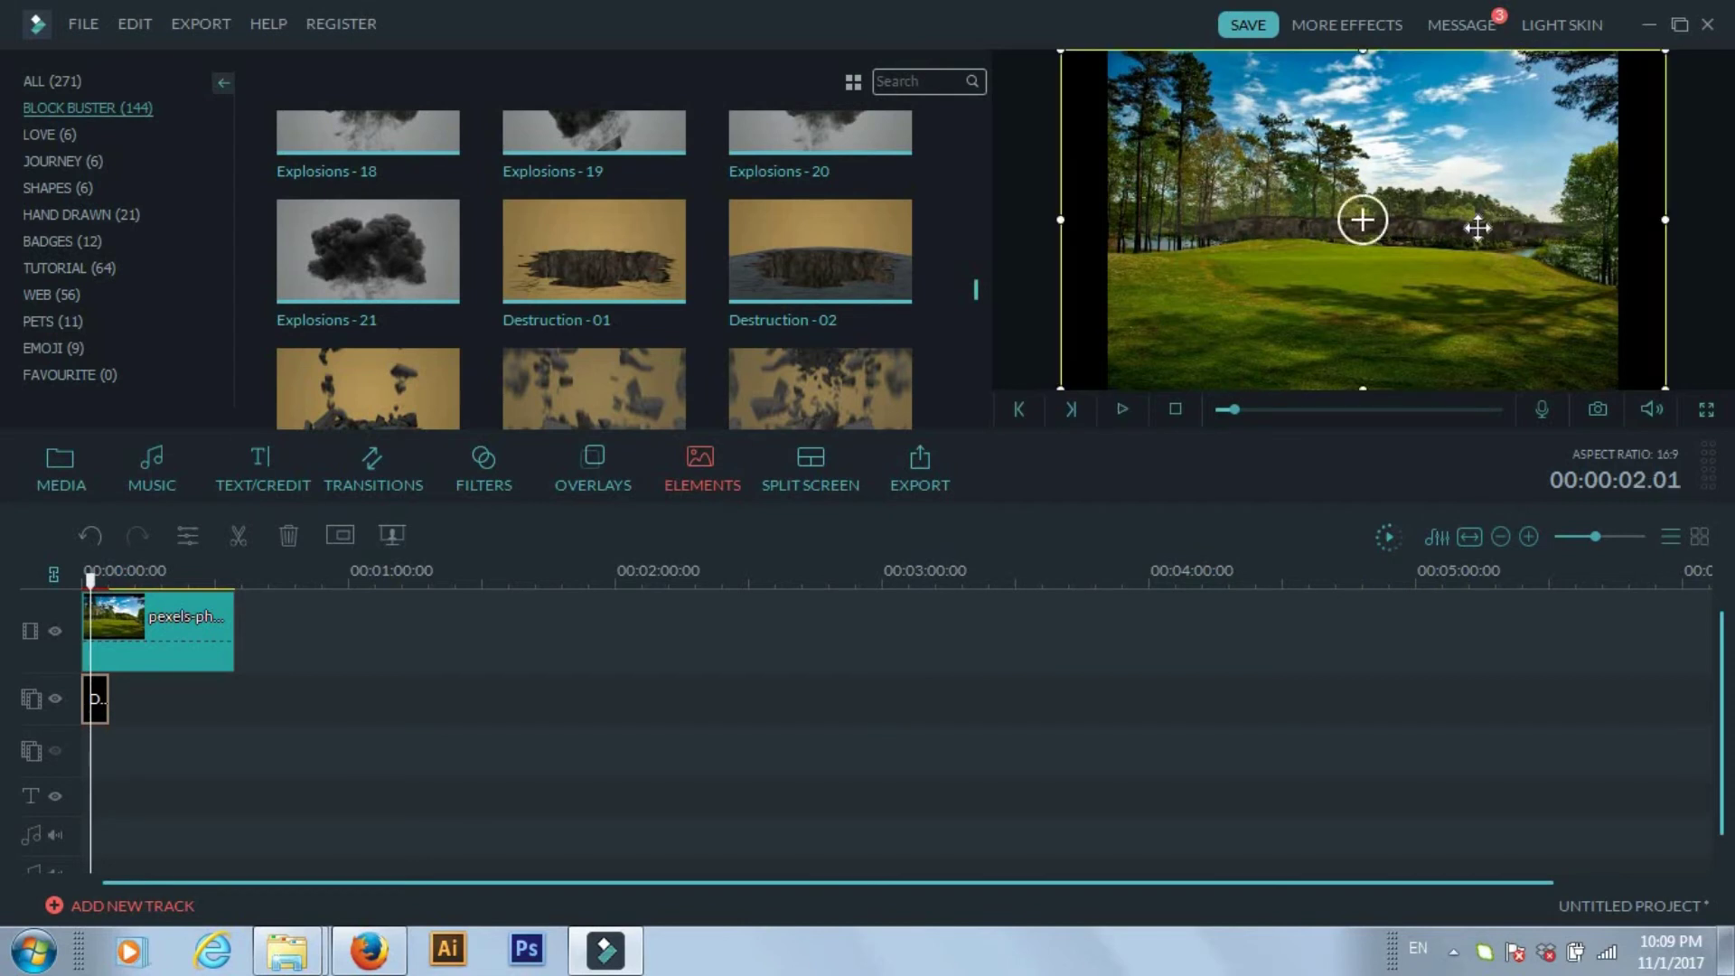
pyautogui.moveTo(1478, 228); pyautogui.dragTo(1444, 259)
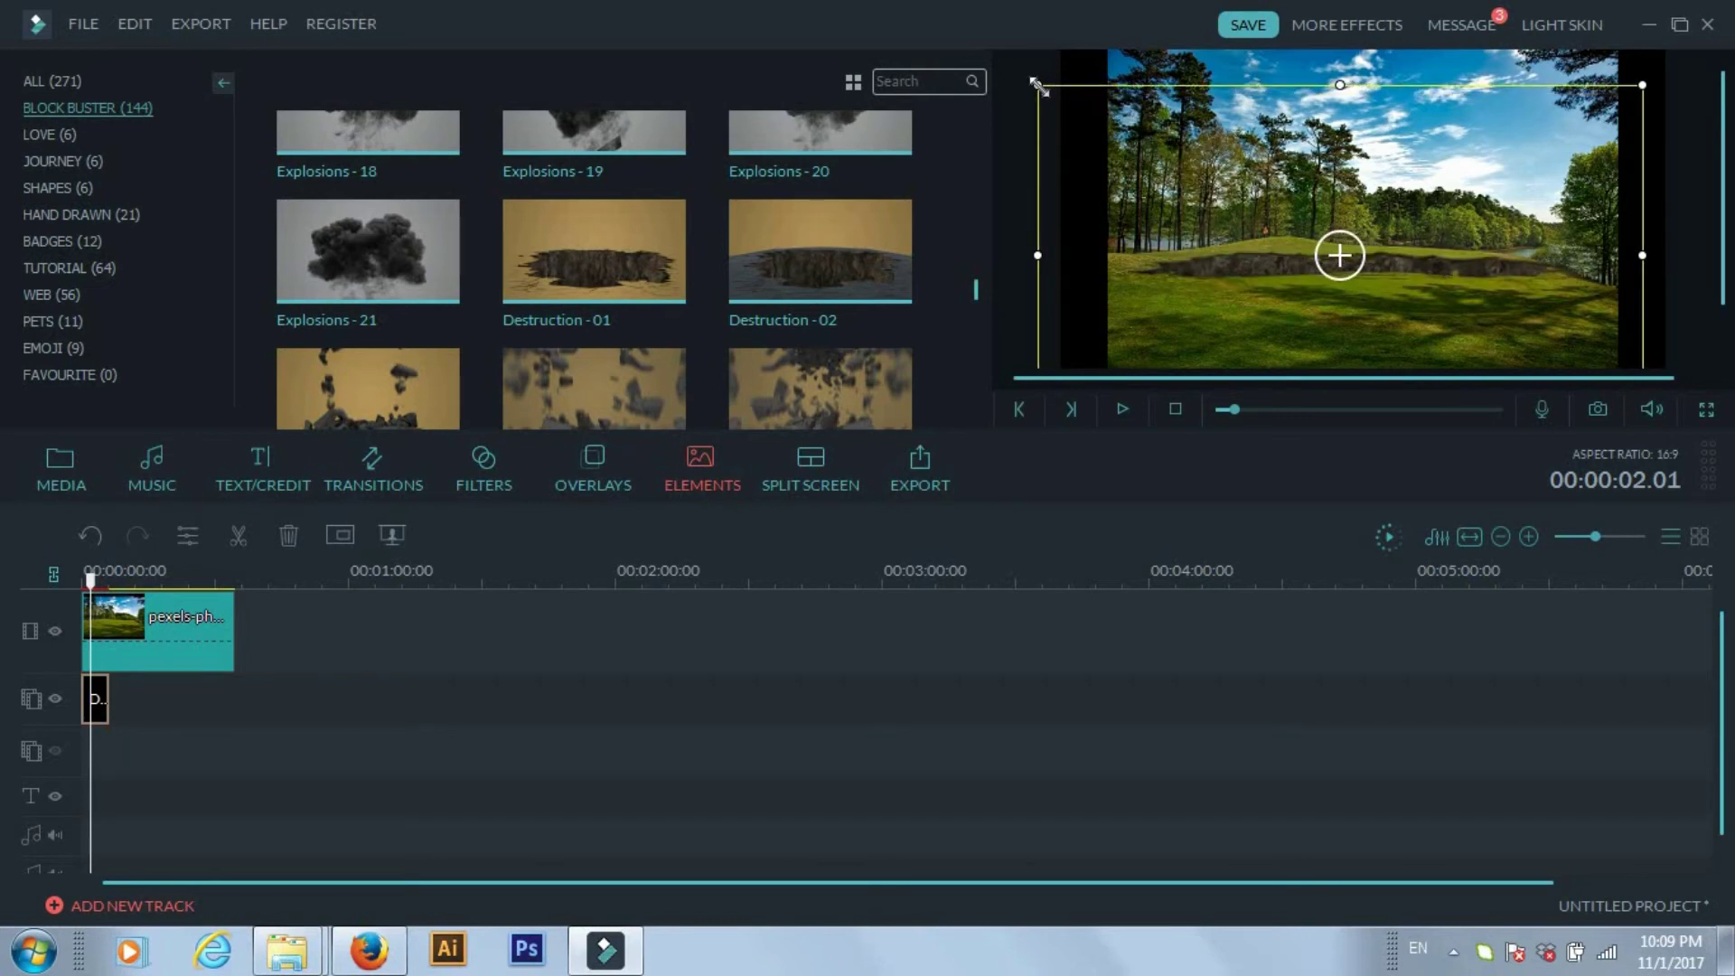
pyautogui.moveTo(1039, 87); pyautogui.dragTo(1177, 164)
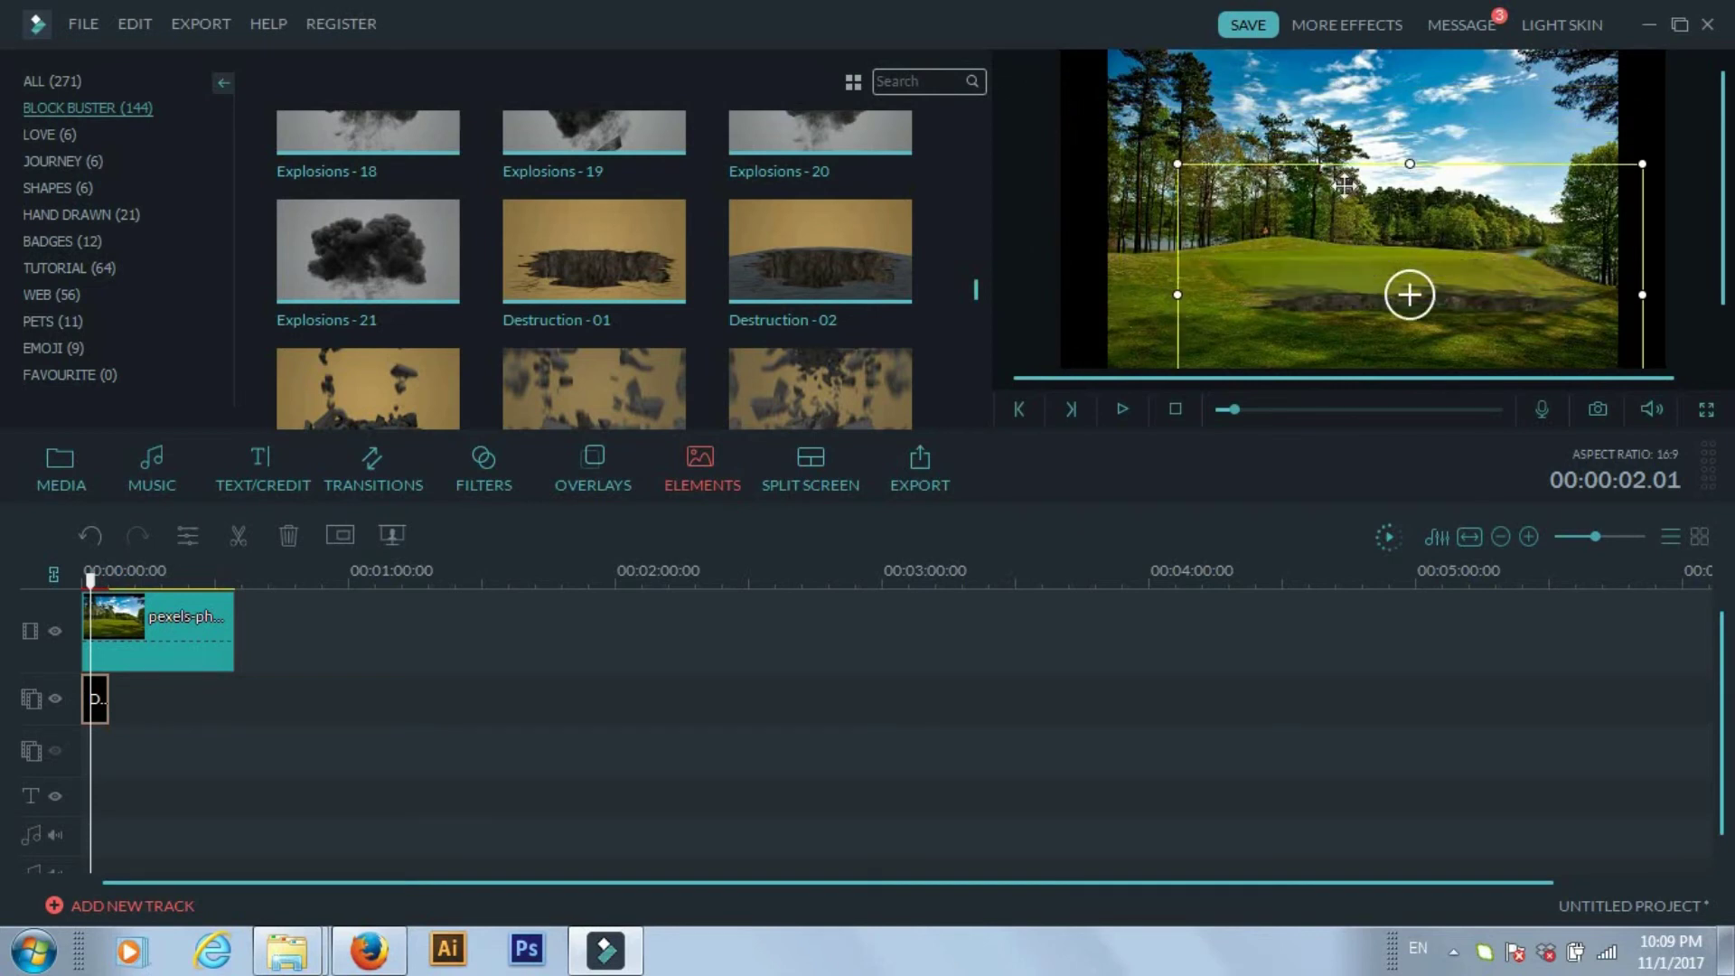
pyautogui.moveTo(1479, 302); pyautogui.dragTo(1463, 259)
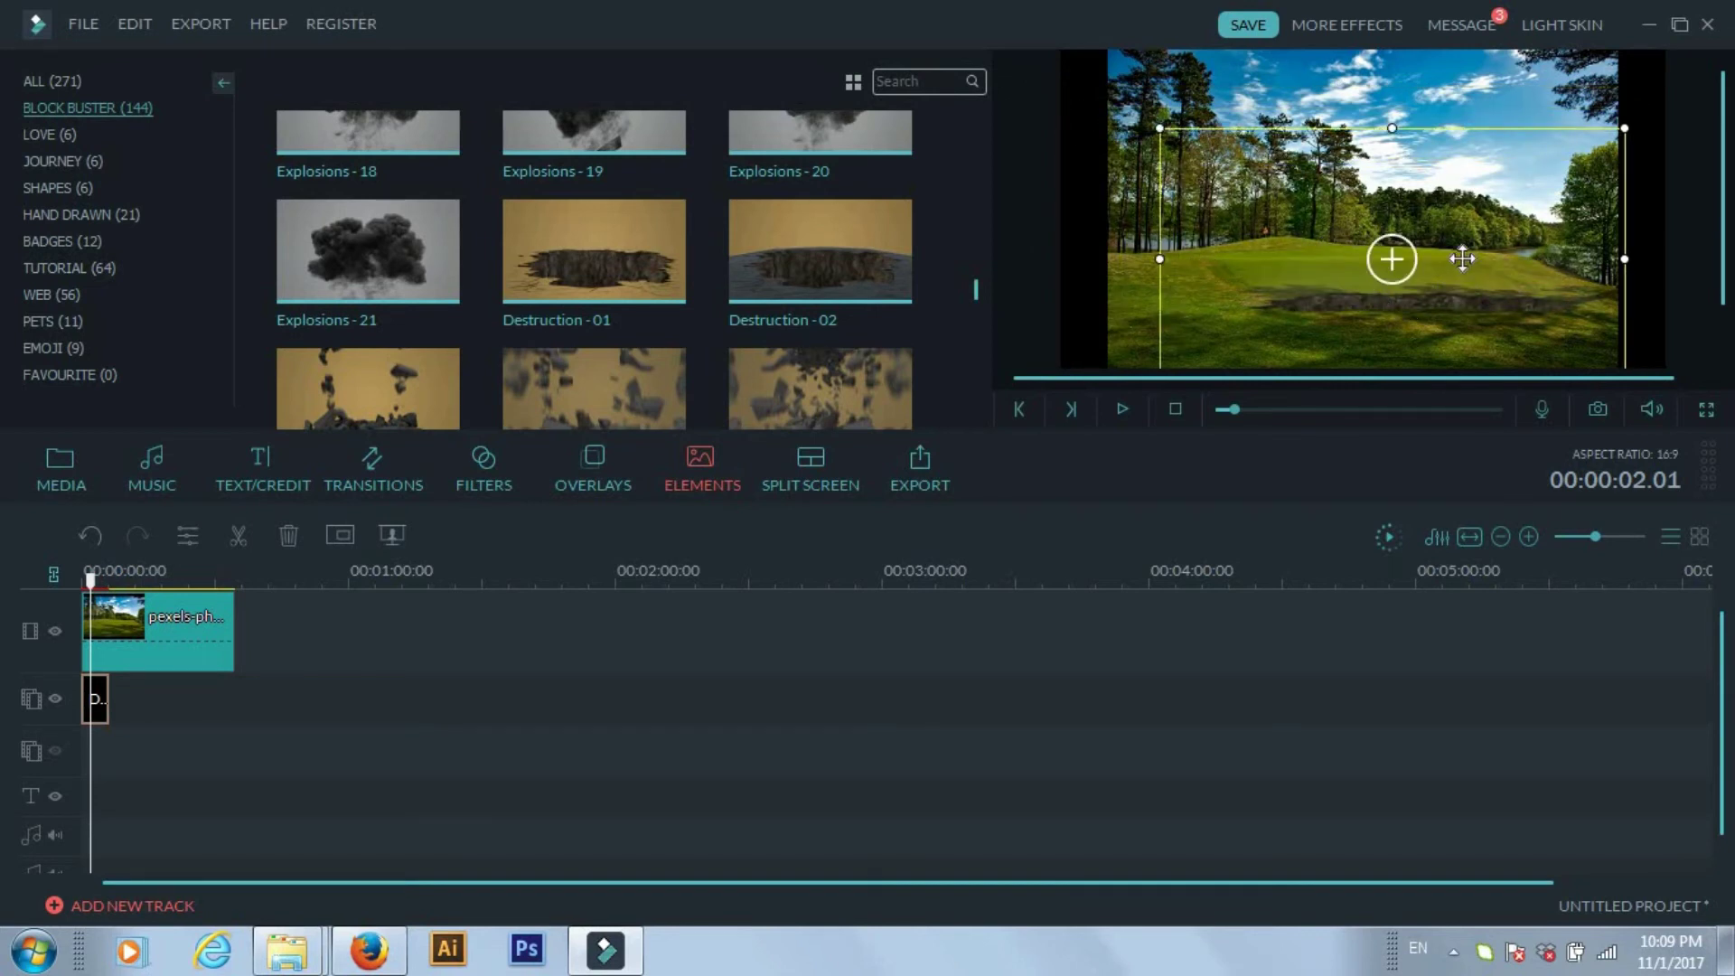
pyautogui.moveTo(1472, 267); pyautogui.dragTo(1449, 268)
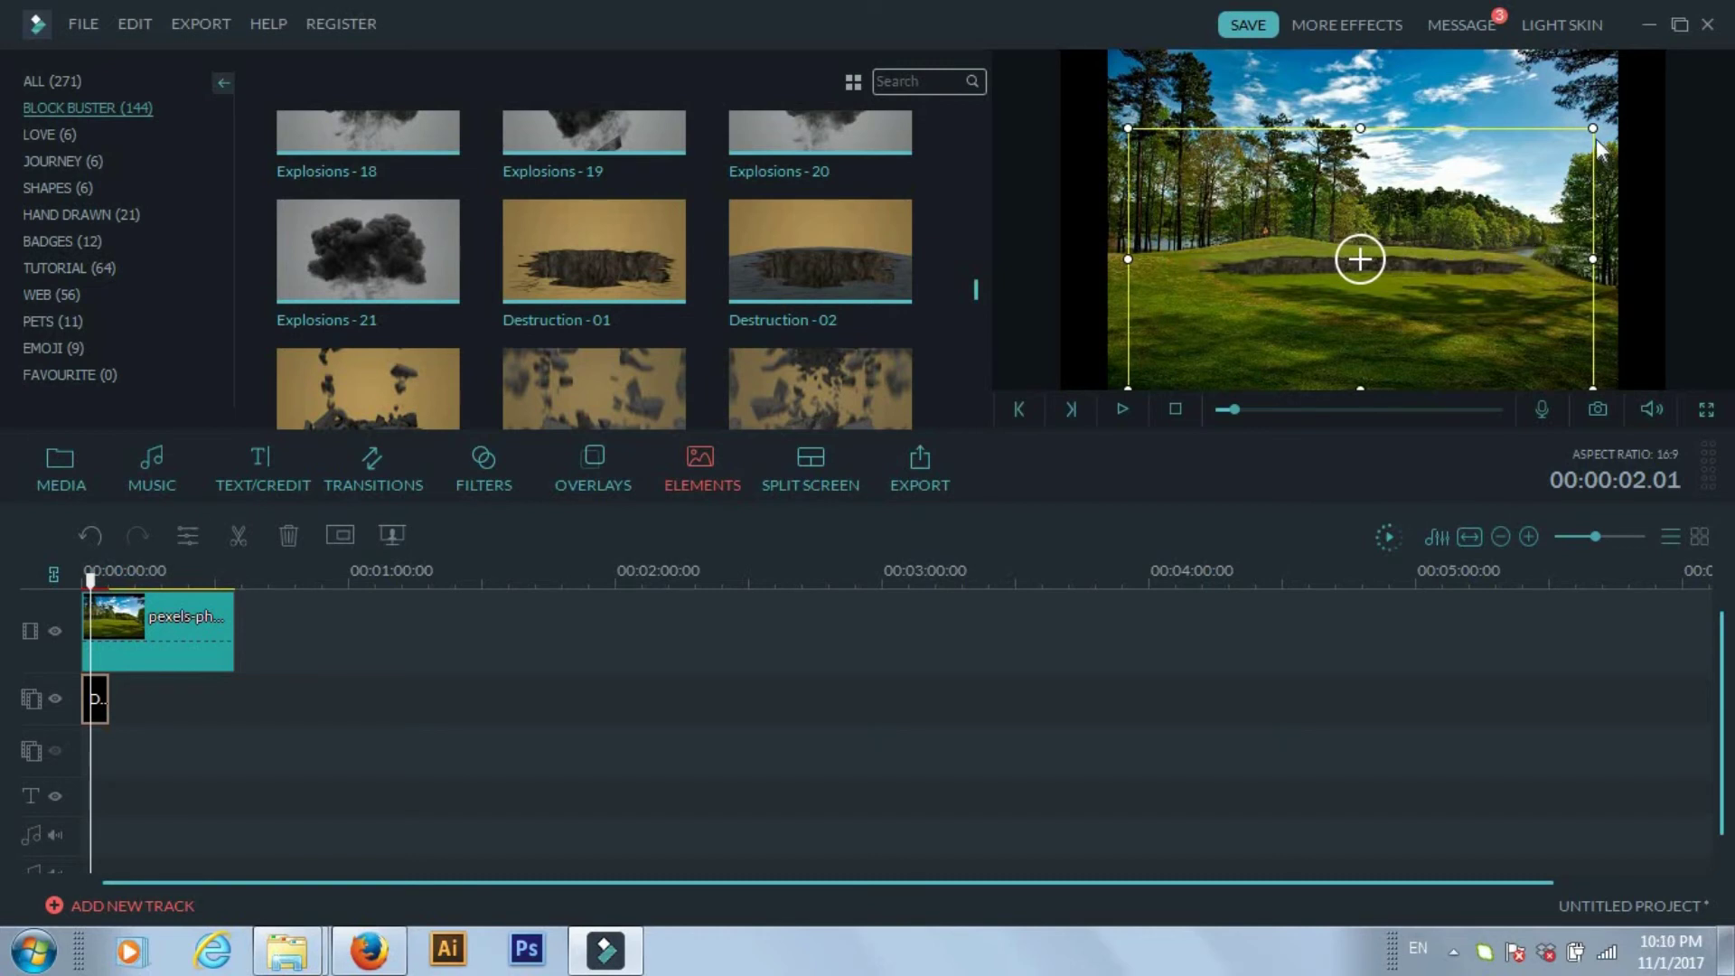
pyautogui.moveTo(1591, 131); pyautogui.dragTo(1511, 174)
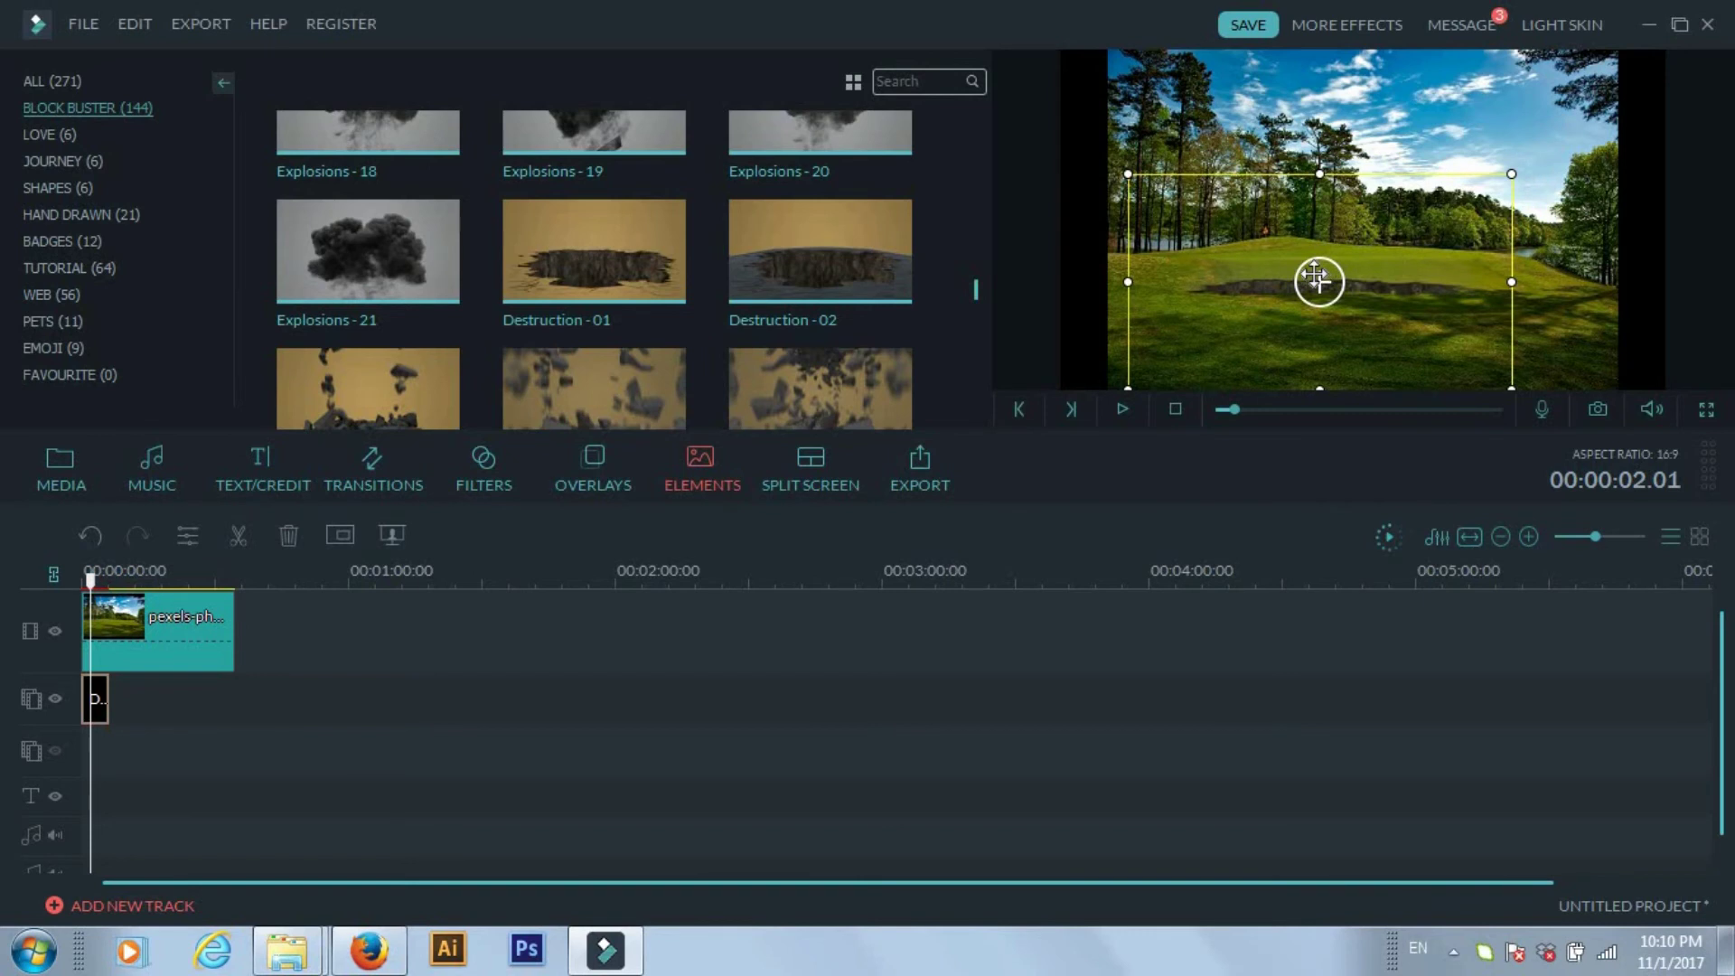
pyautogui.moveTo(1316, 280); pyautogui.dragTo(1375, 260)
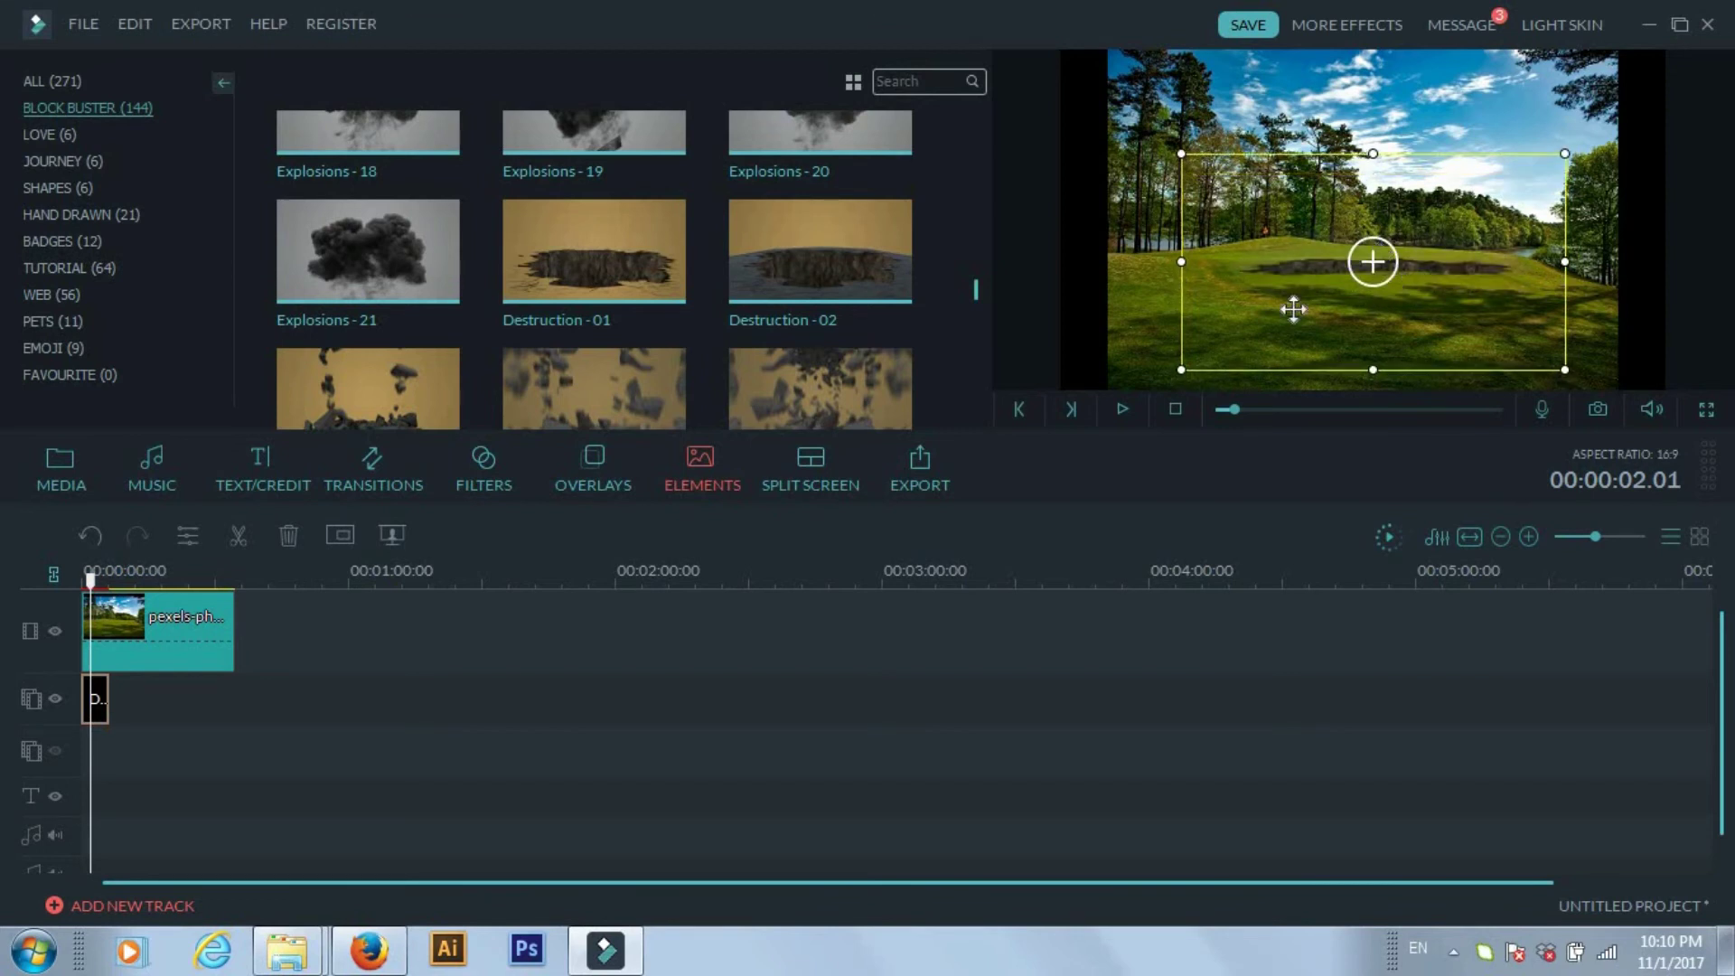
# Step: Return the playhead to the start and trim the photo clip to the end of the Destruction-01 element, about 6 seconds
pyautogui.moveTo(93, 583); pyautogui.dragTo(62, 571)
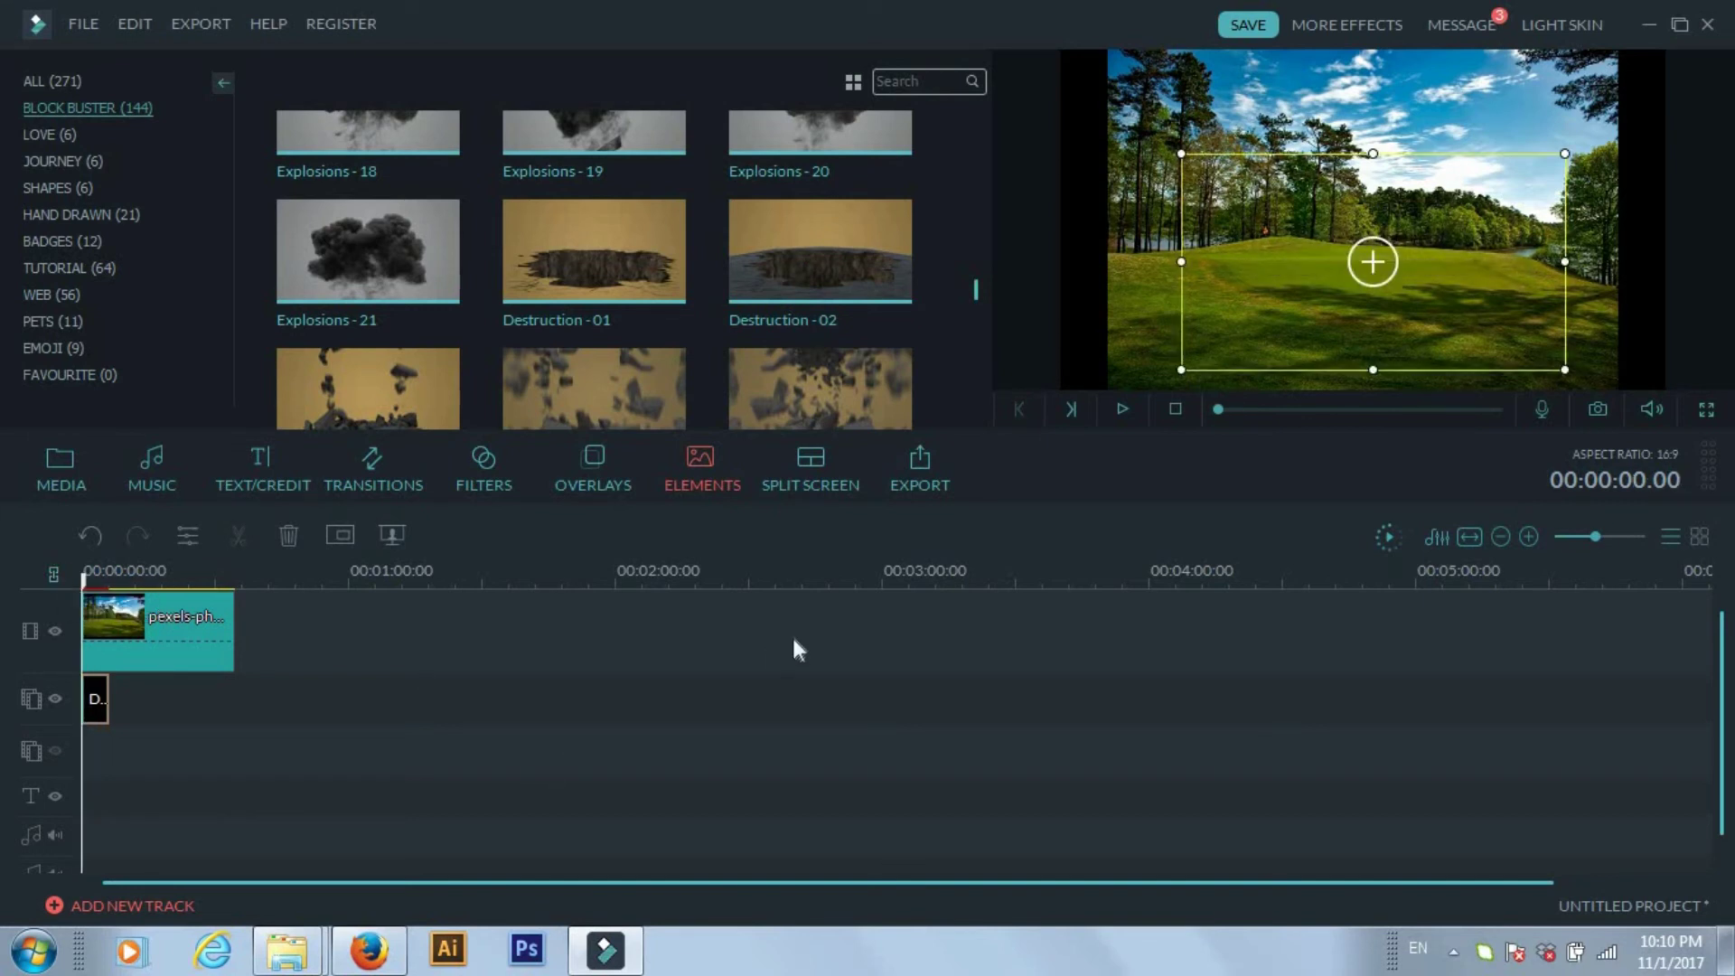
pyautogui.click(539, 642)
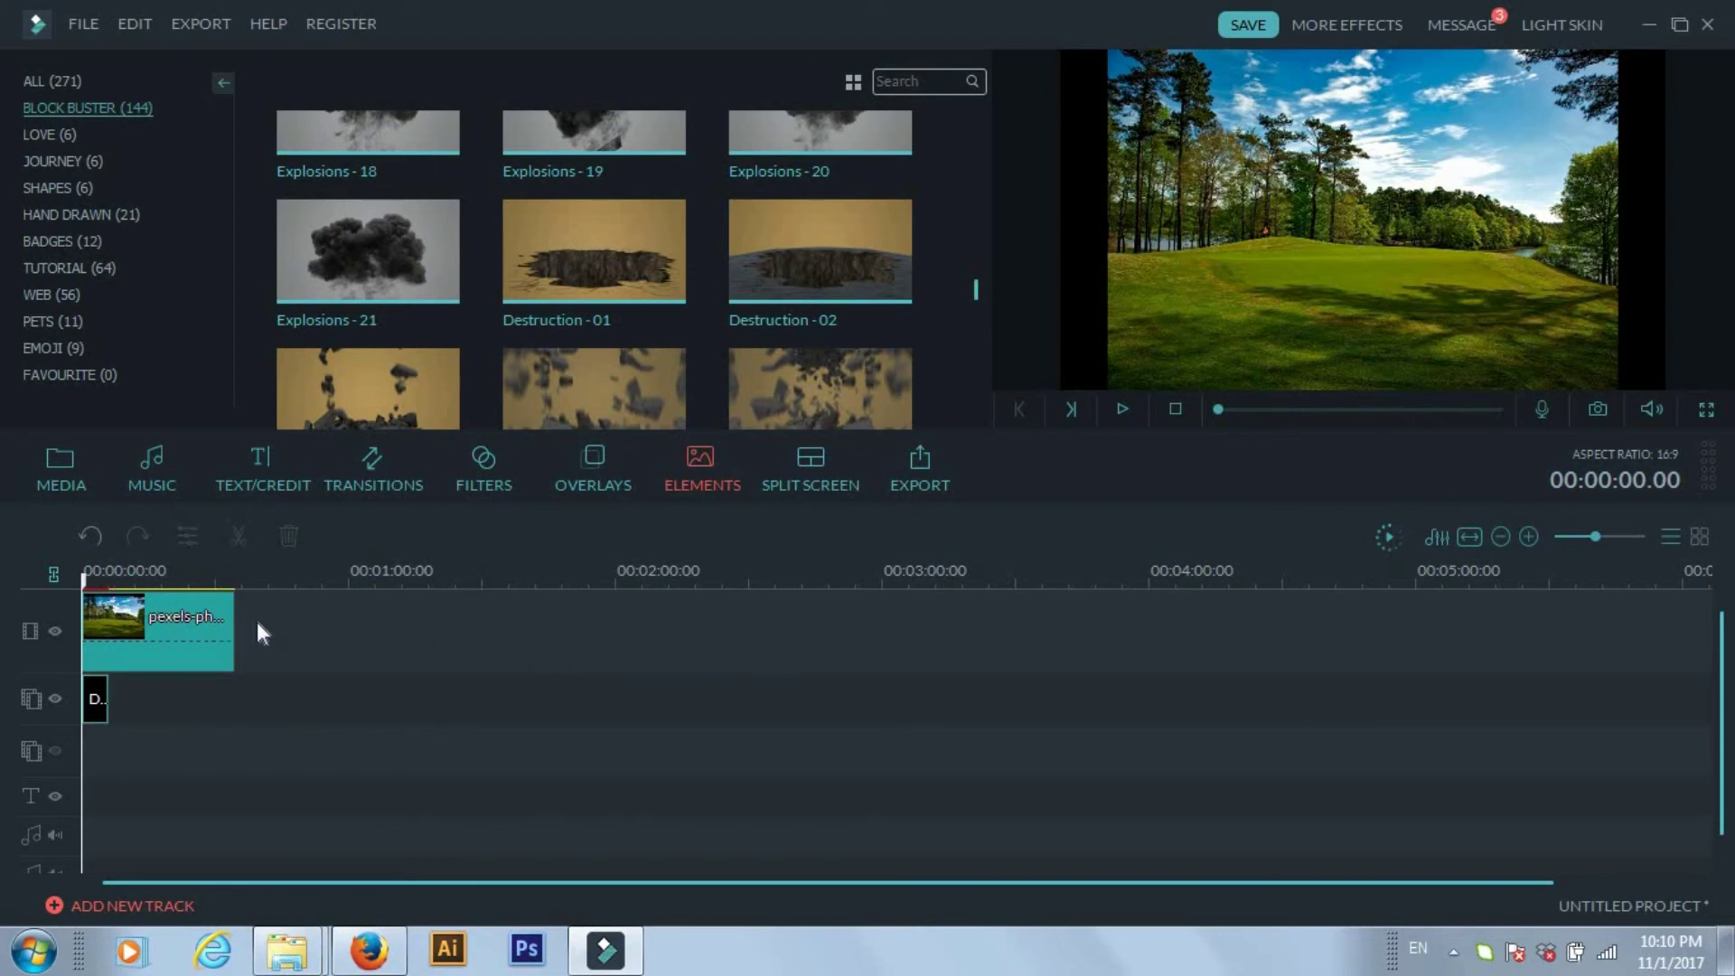
pyautogui.click(232, 635)
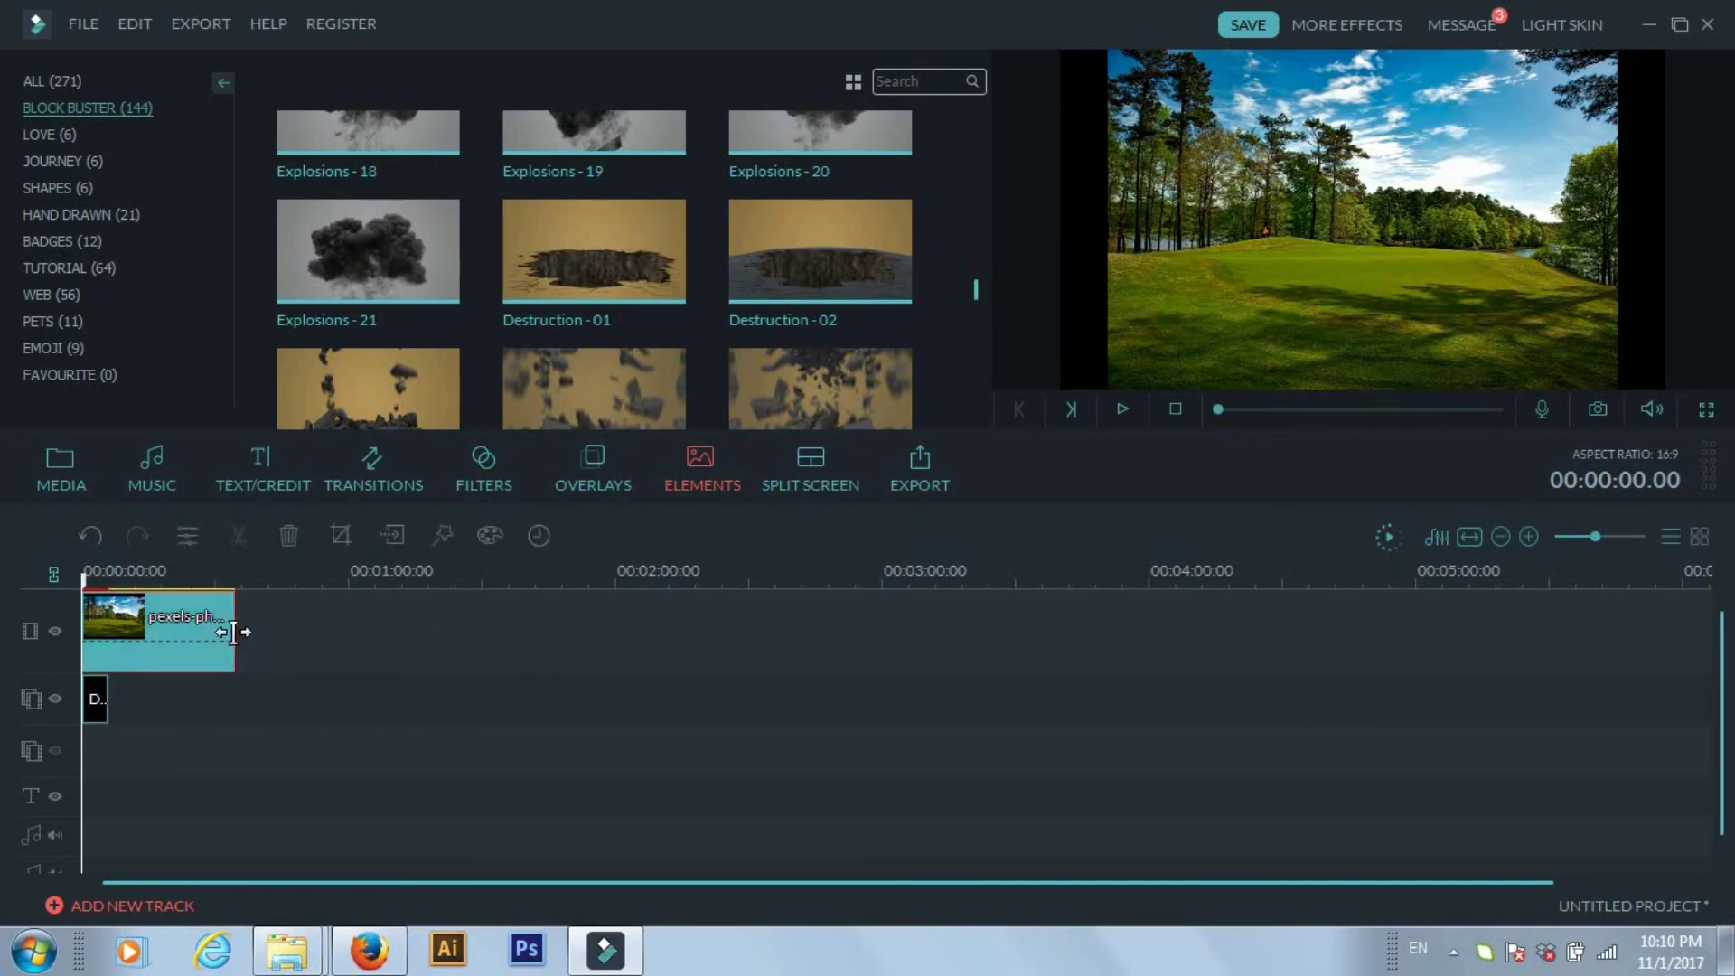
pyautogui.moveTo(234, 613); pyautogui.dragTo(109, 608)
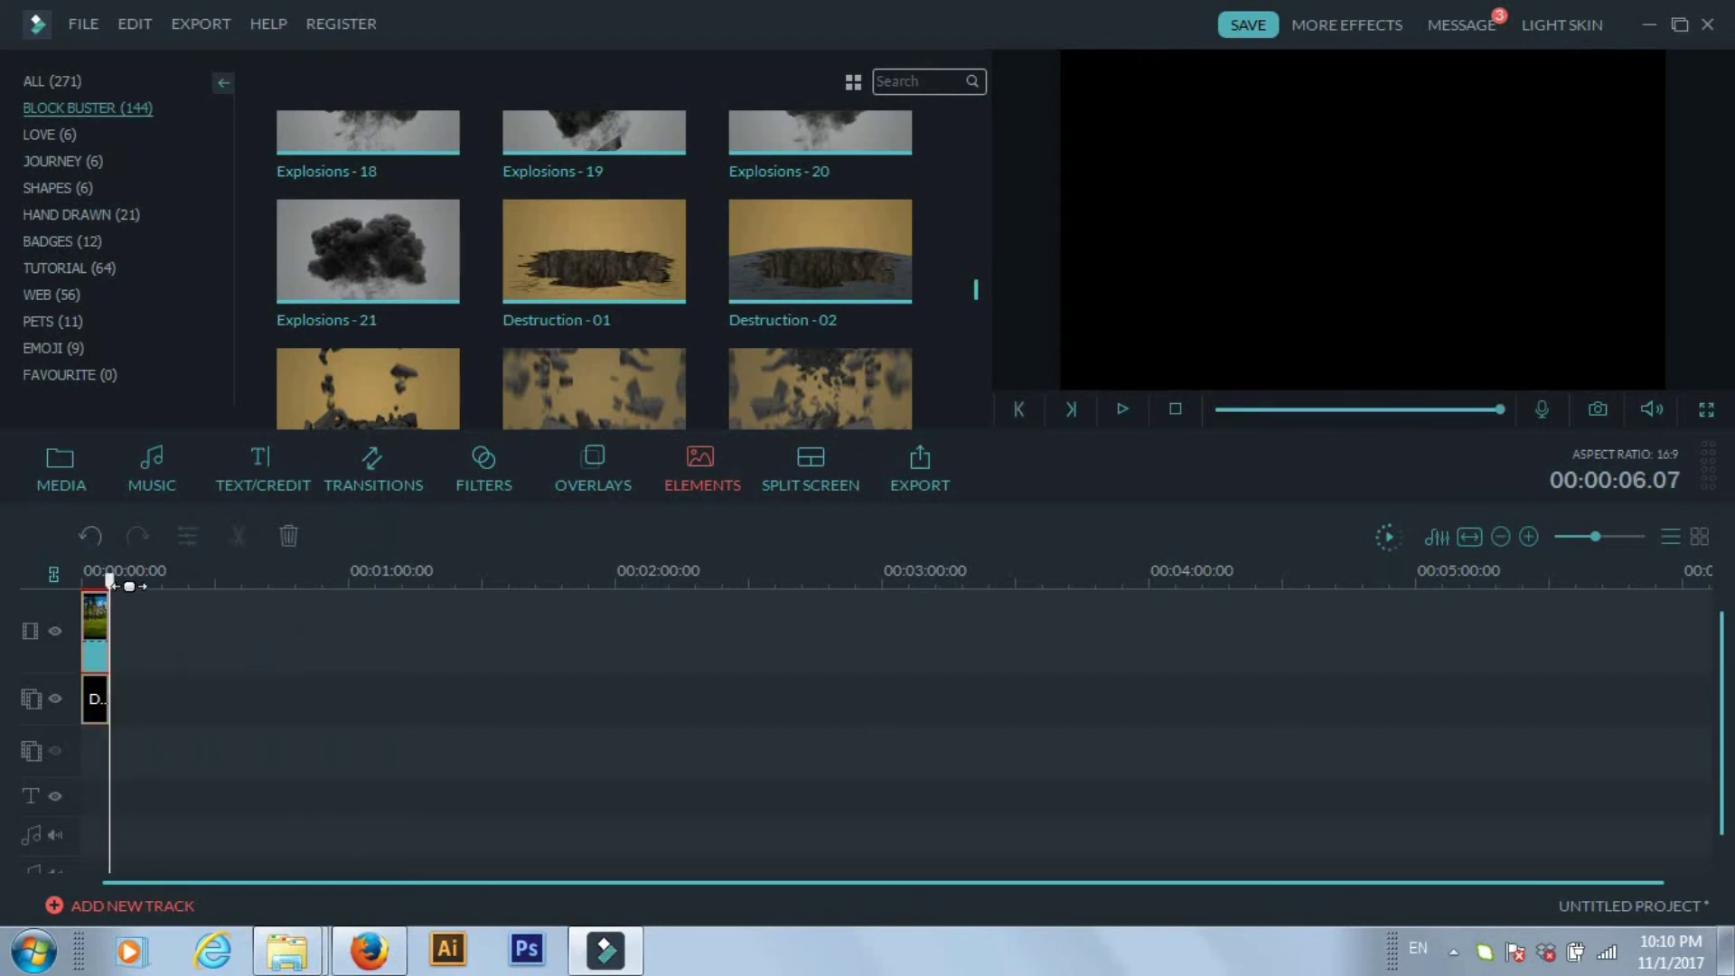
# Step: Play the timeline from the start to preview the Destruction-01 effect on the photo, and pause at about 2 seconds
pyautogui.moveTo(109, 583); pyautogui.dragTo(51, 570)
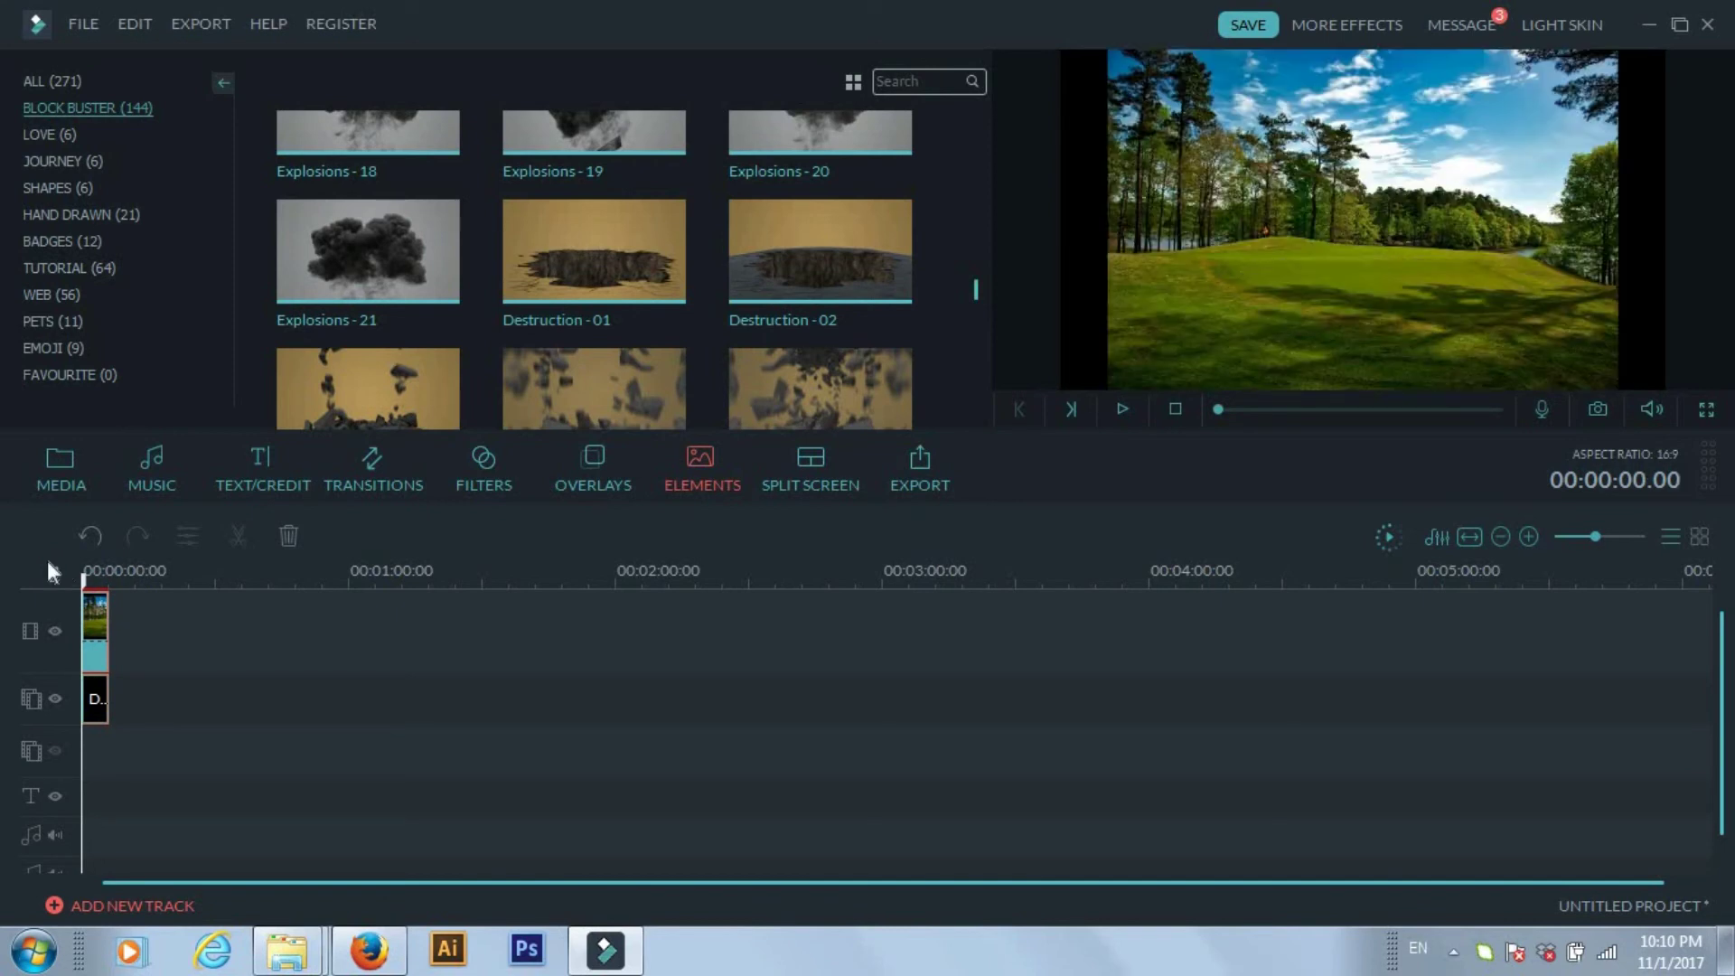
pyautogui.click(1122, 410)
pyautogui.click(1120, 409)
# Step: Extend the photo clip to about 20 seconds and move the playhead just past the Destruction-01 element, to 00:00:06.14
pyautogui.click(104, 601)
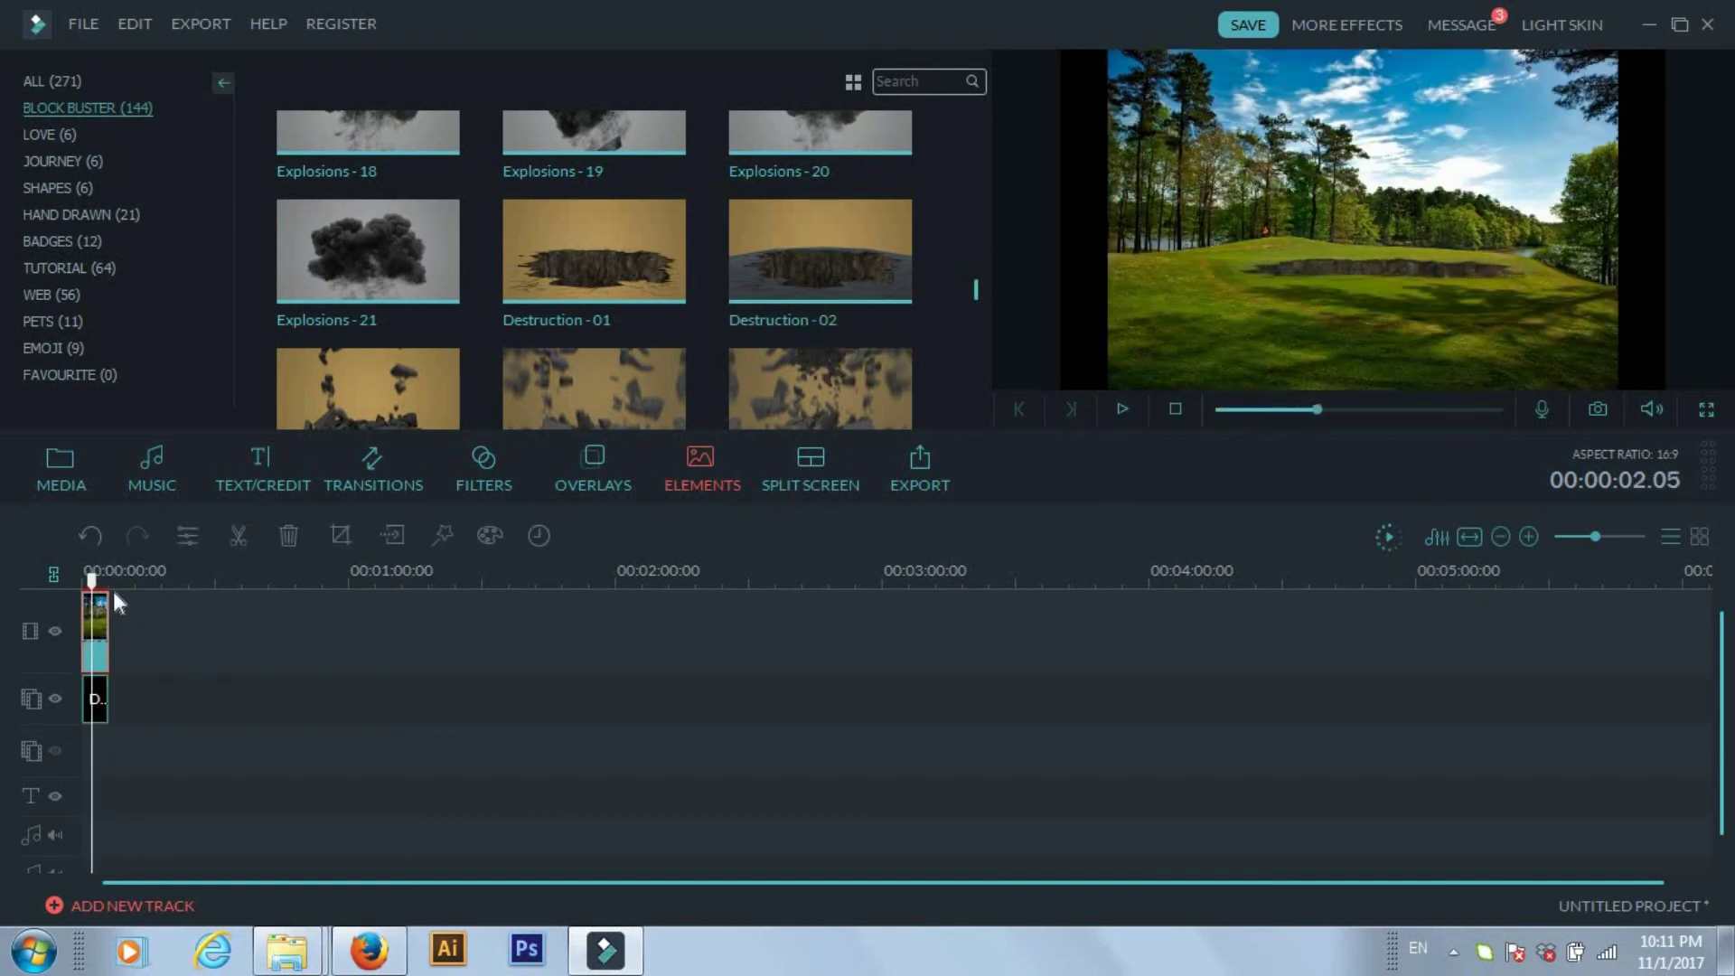
pyautogui.click(103, 694)
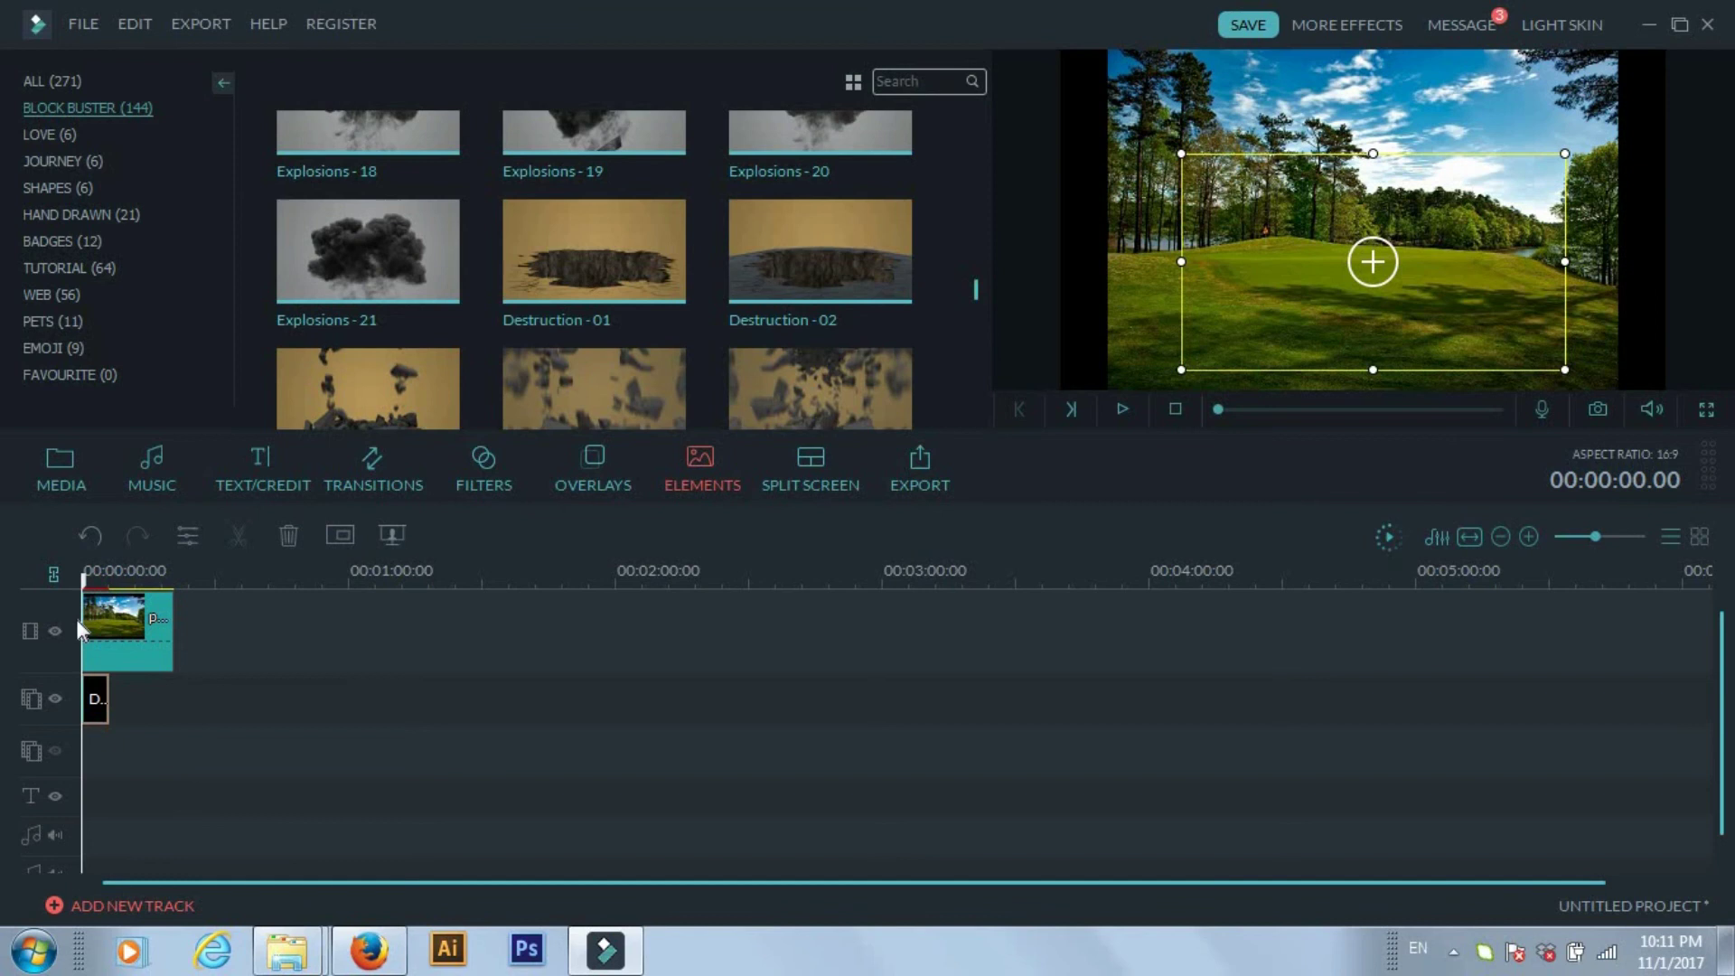
pyautogui.moveTo(86, 585); pyautogui.dragTo(110, 604)
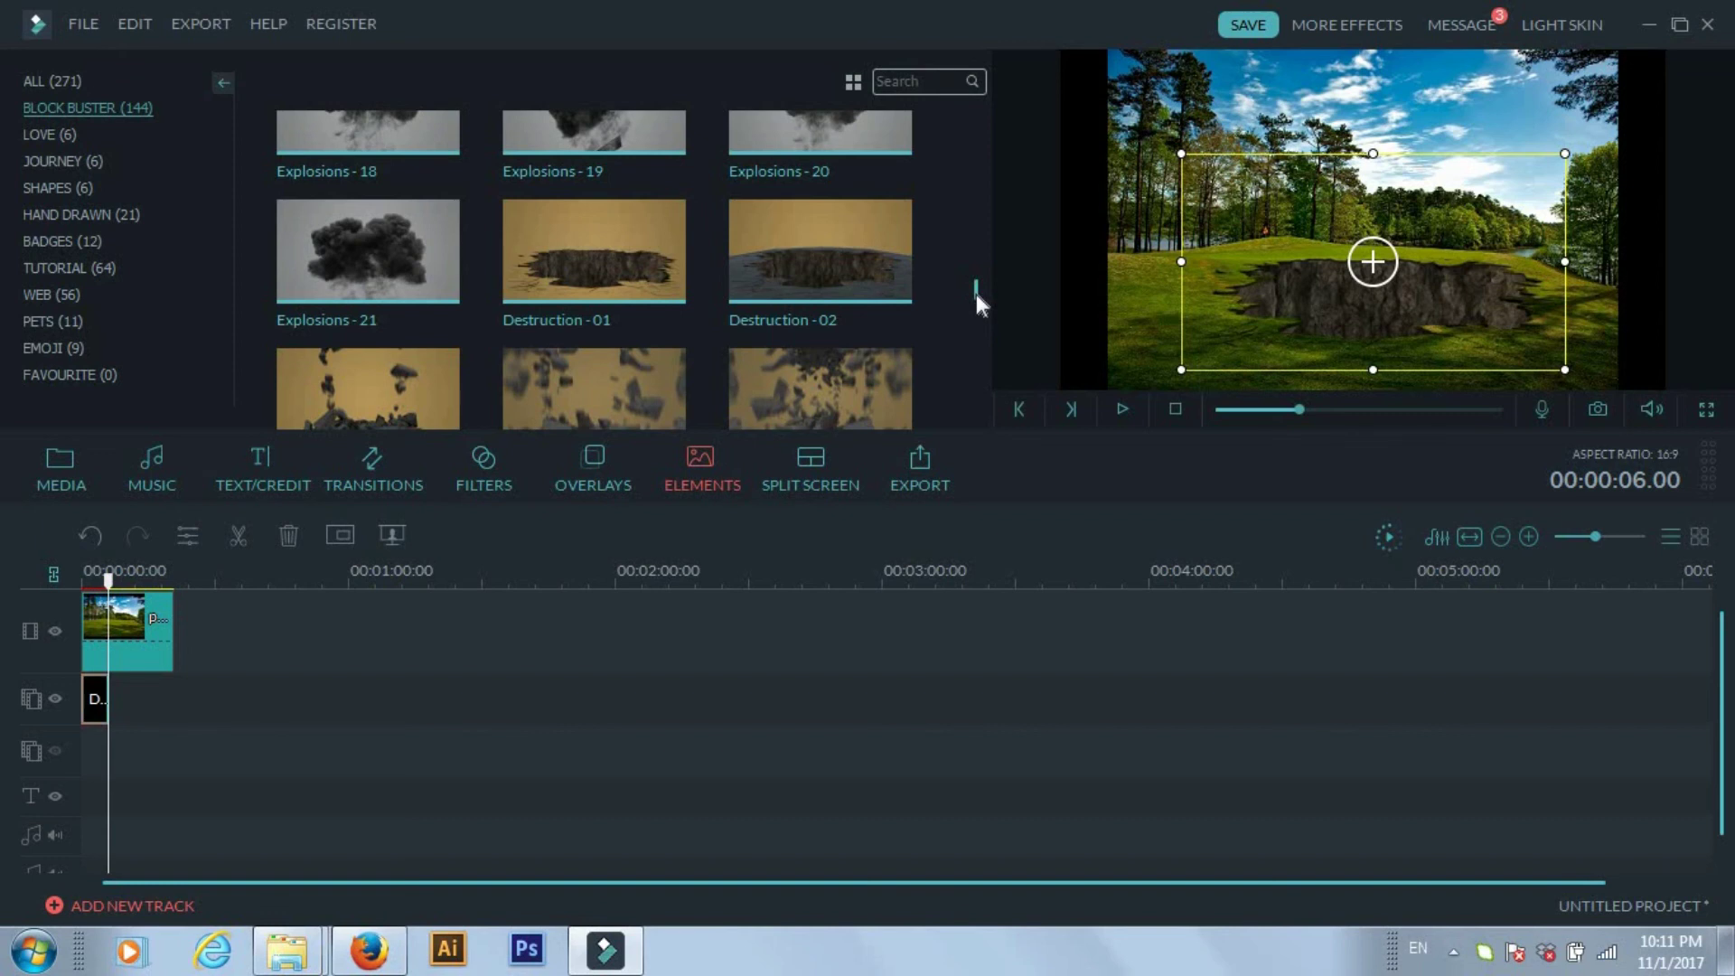
pyautogui.click(110, 559)
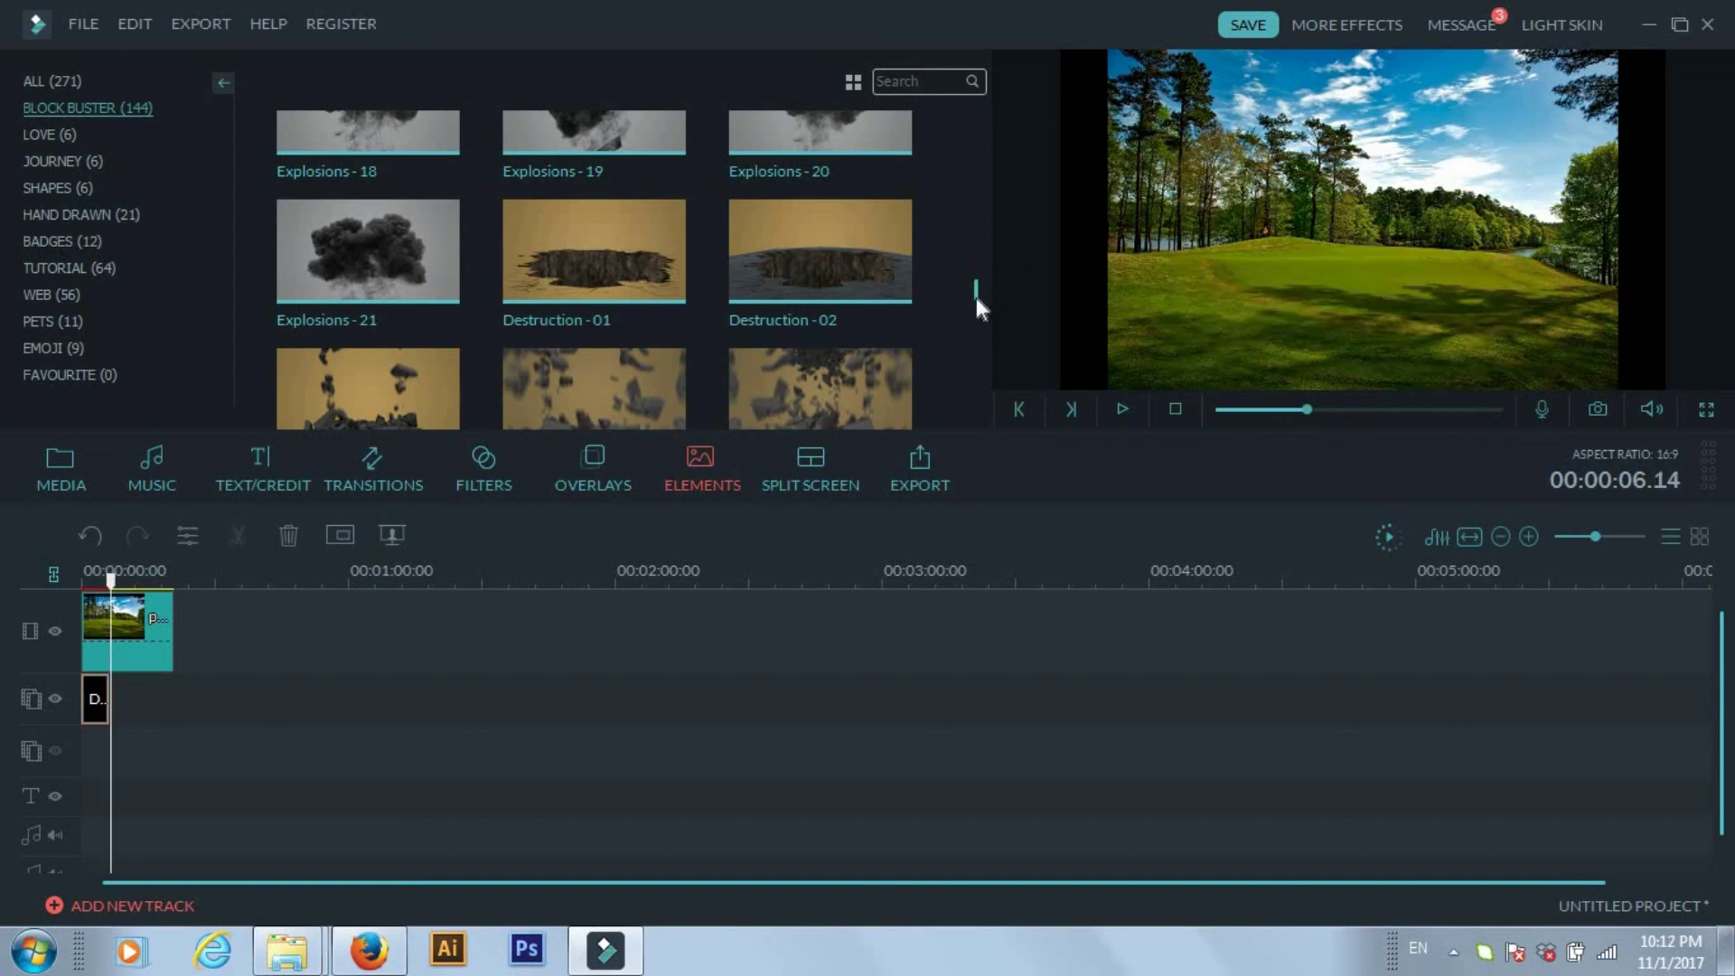
# Step: Place the Destruction-05 element directly after Destruction-01 on the same overlay track and play it back to about 11 seconds
pyautogui.moveTo(977, 296); pyautogui.dragTo(976, 302)
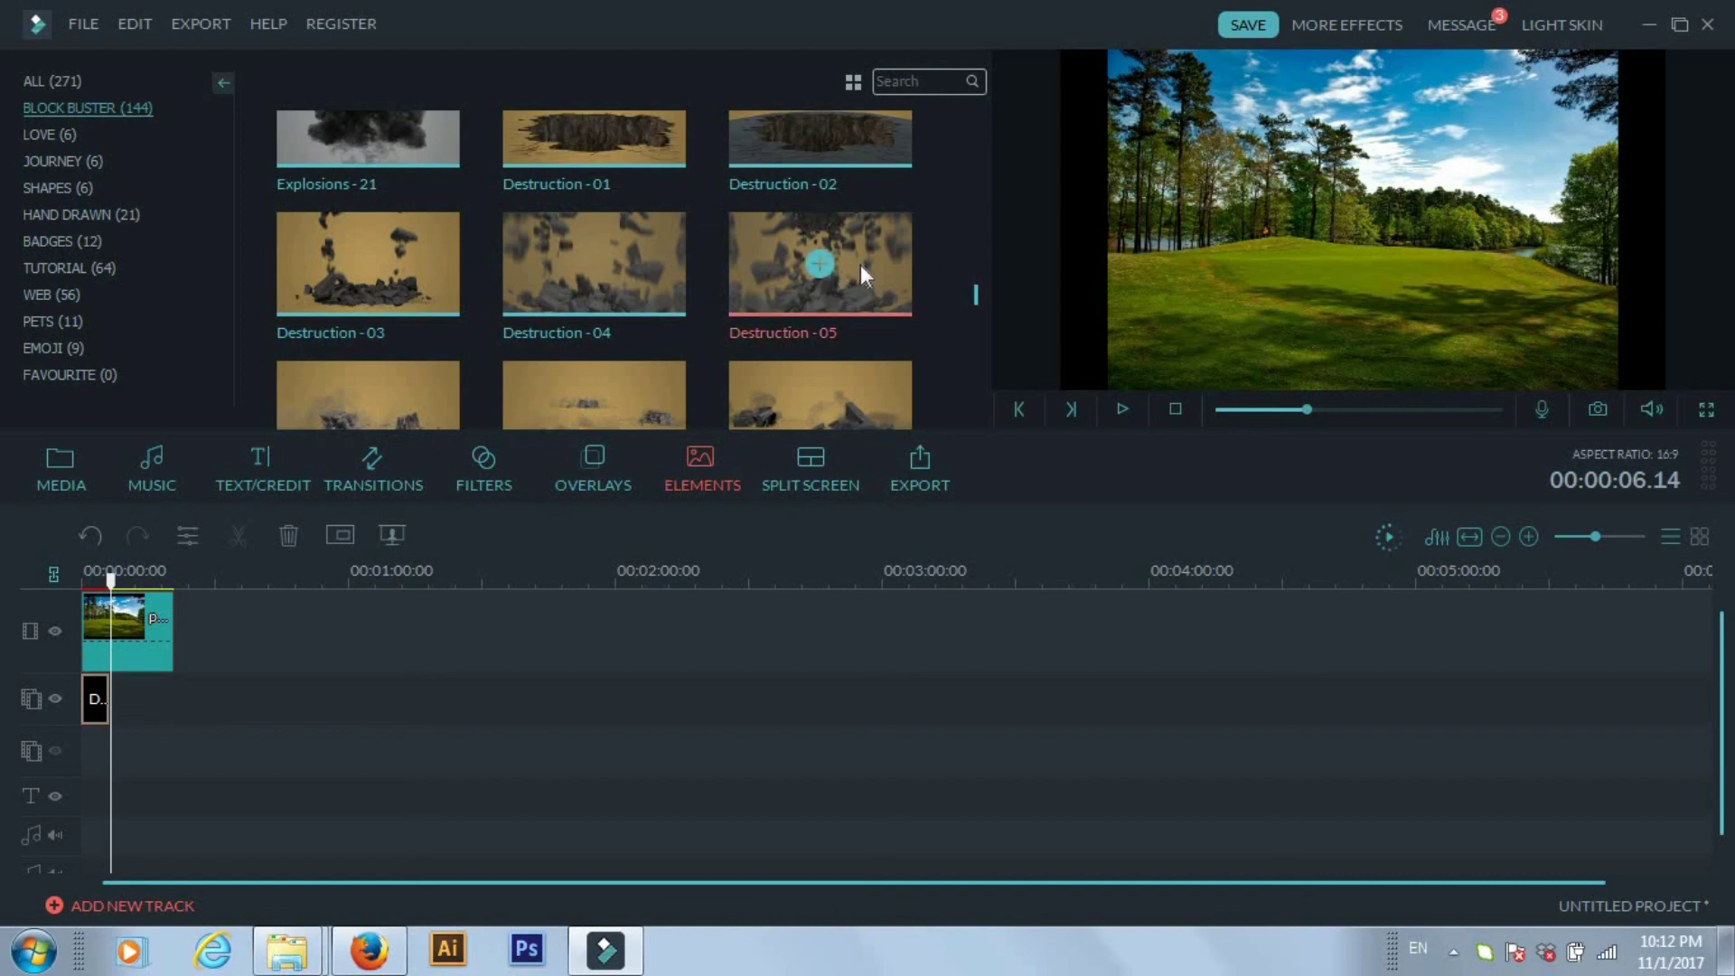
pyautogui.moveTo(860, 264); pyautogui.dragTo(108, 719)
pyautogui.click(1121, 407)
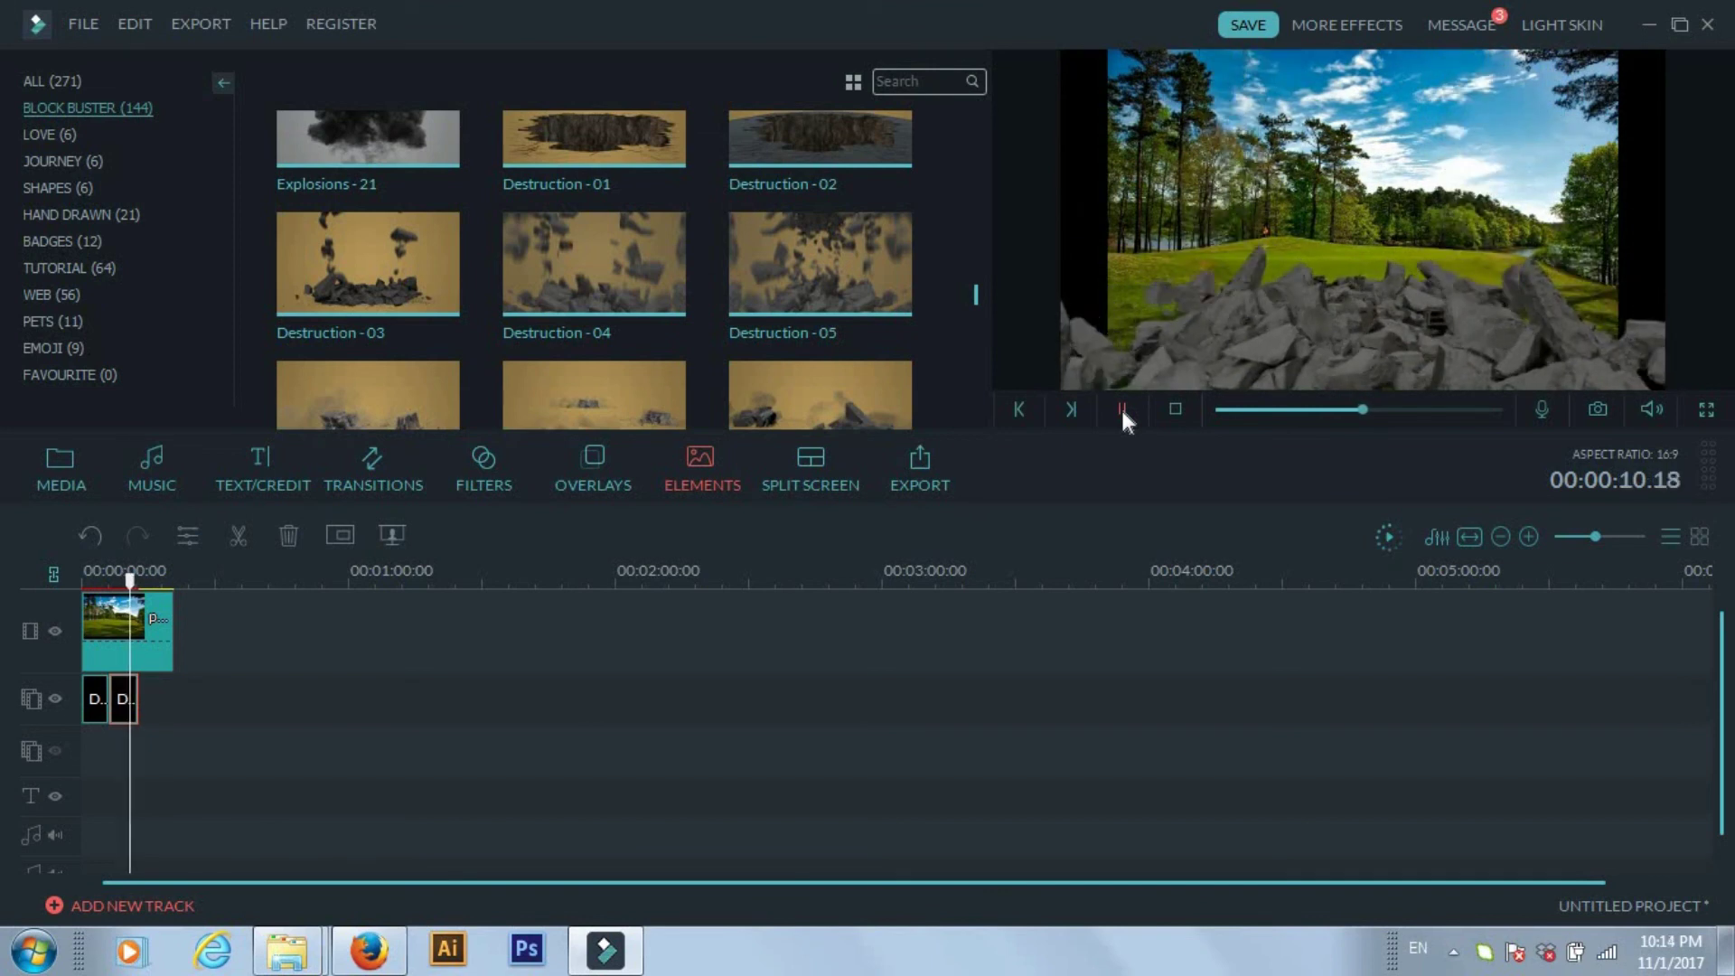
pyautogui.click(1121, 407)
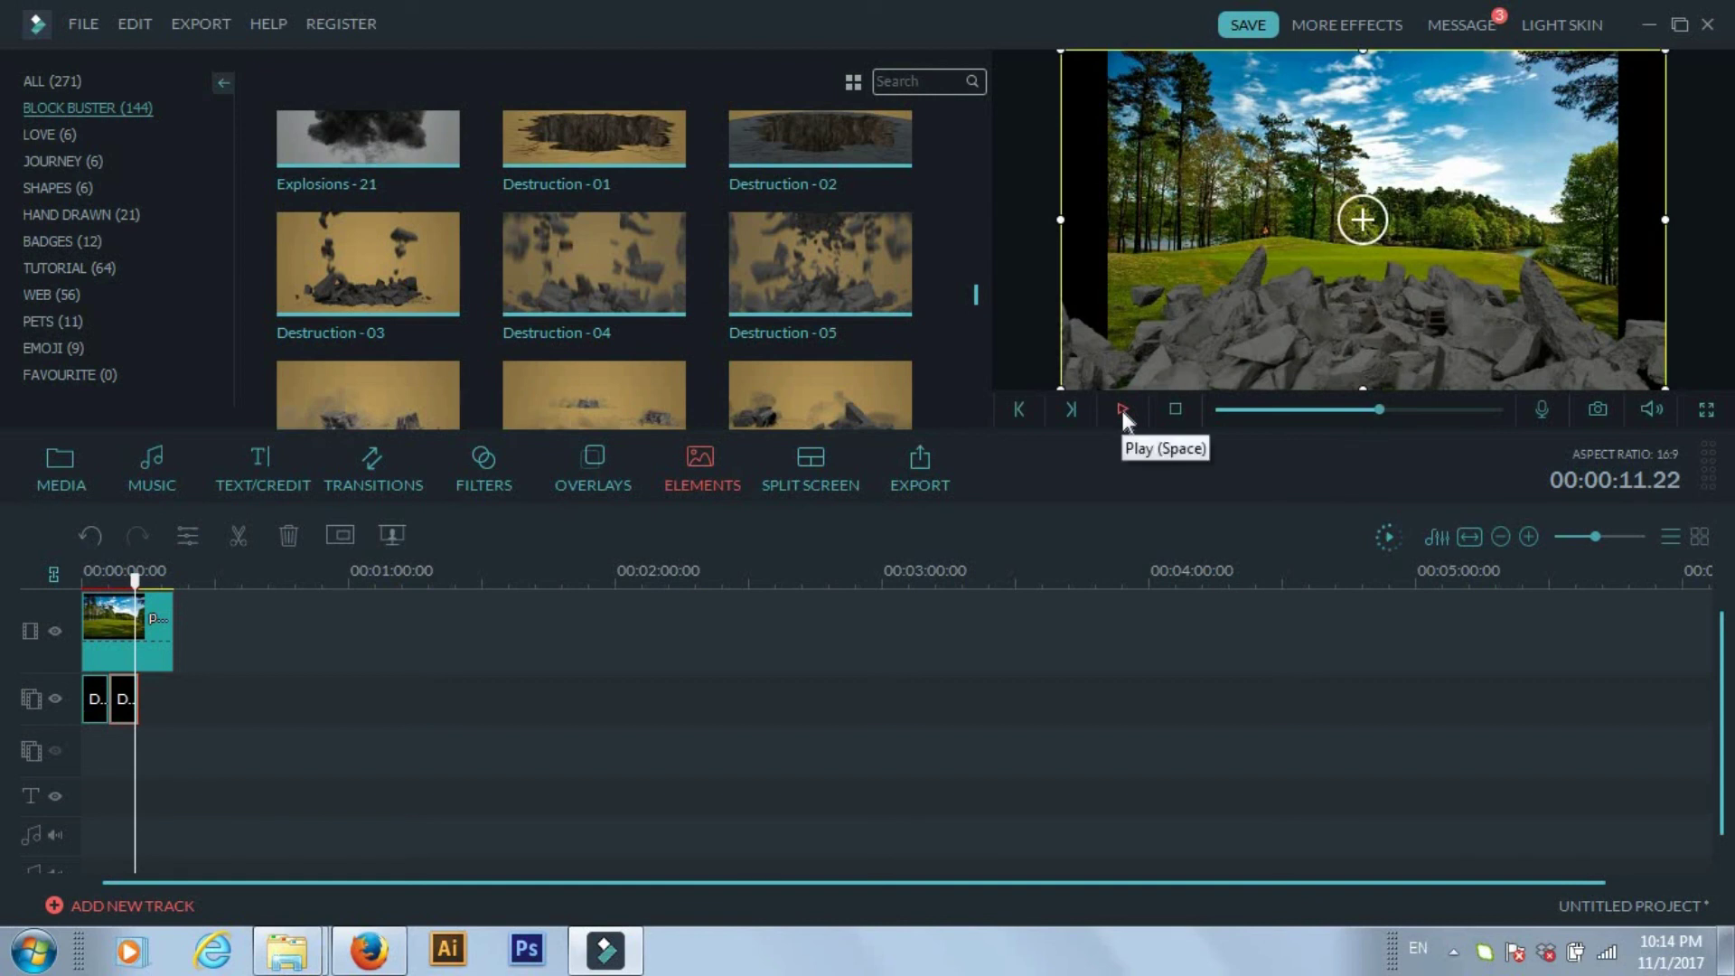